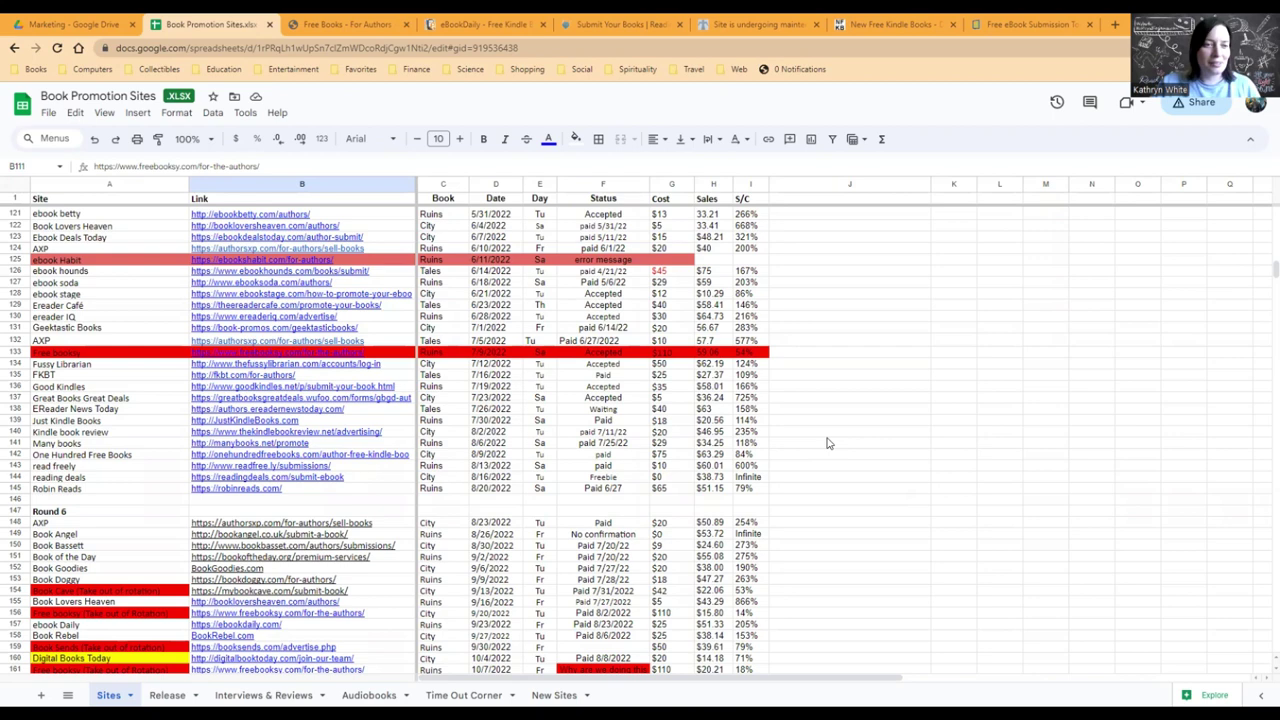
Review the dates, status, cost, sales and S/C of the book promotions before and throughout Round 6 in the Sites sheet.
scroll(827, 443, down, 2)
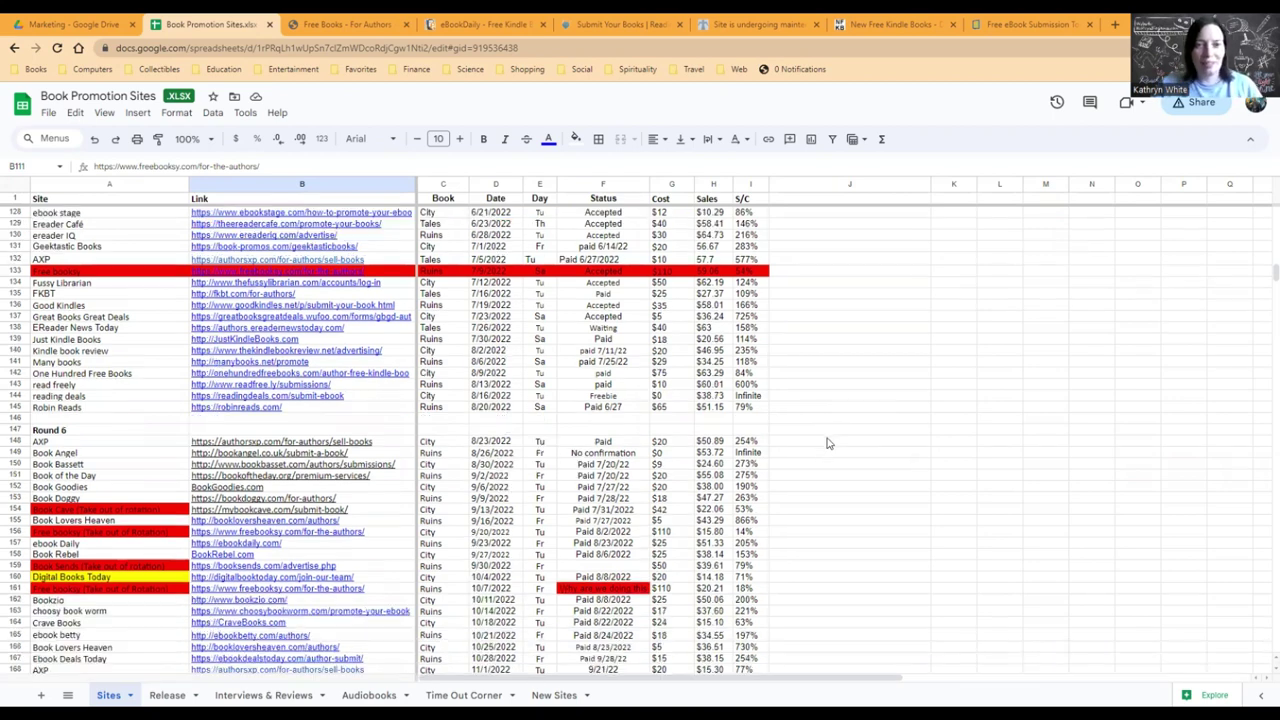
scroll(827, 443, up, 2)
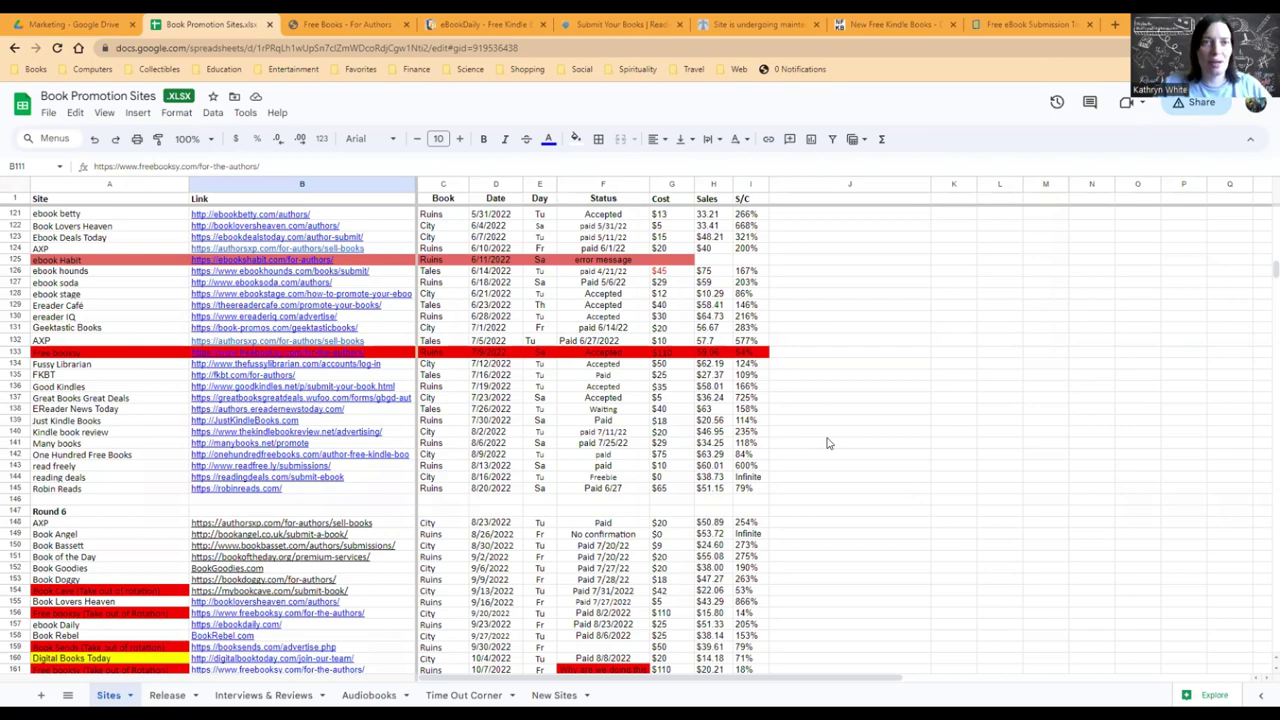
scroll(827, 443, down, 2)
scroll(827, 443, up, 2)
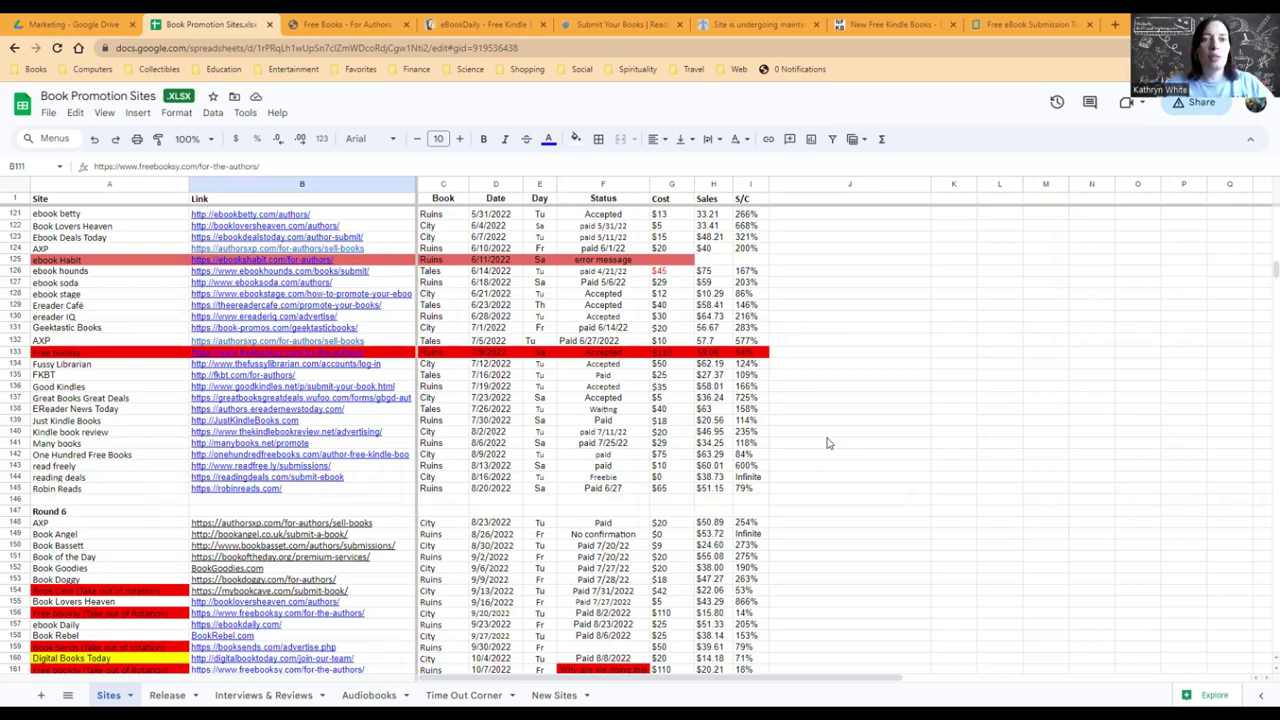
scroll(827, 443, down, 1)
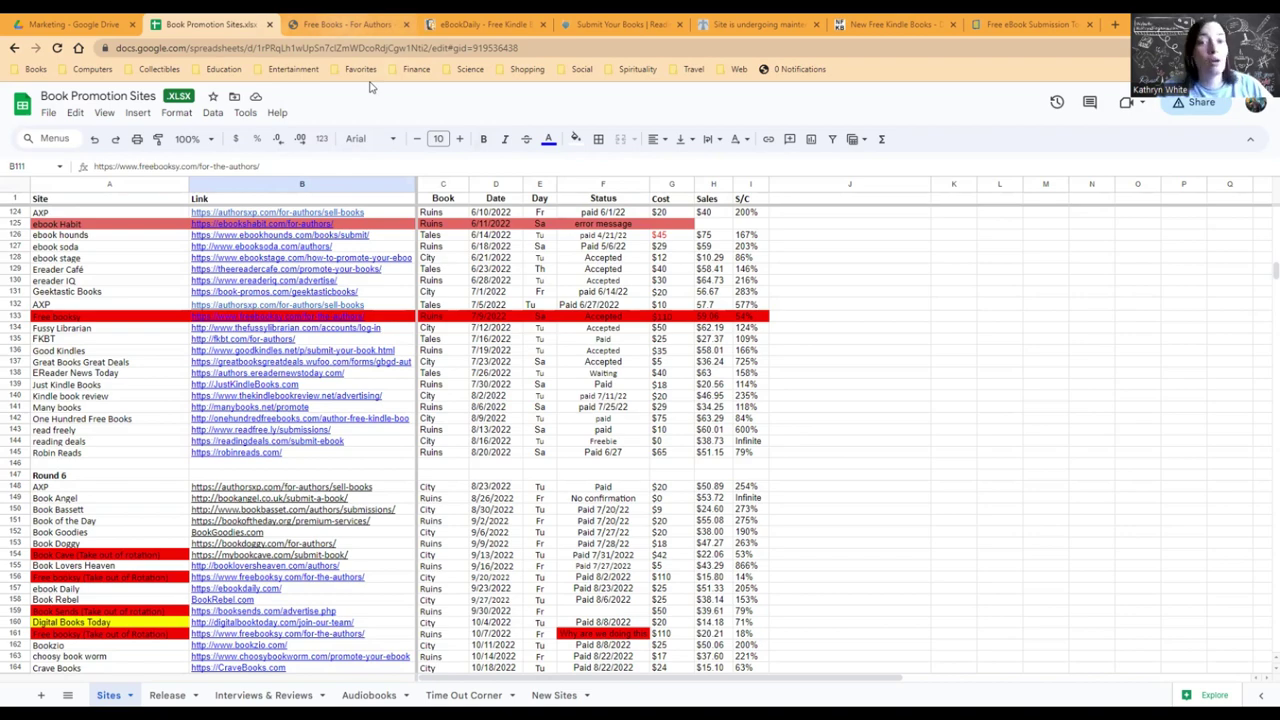
scroll(555, 397, up, 4)
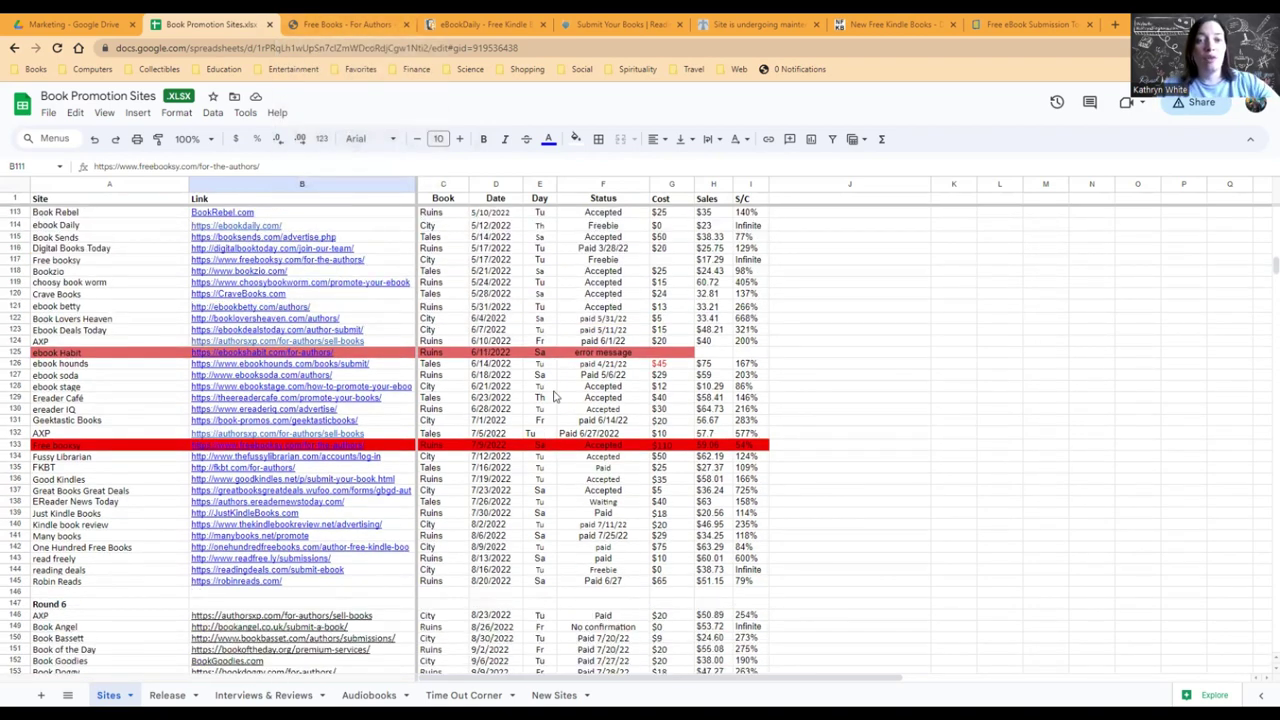
scroll(555, 397, down, 10)
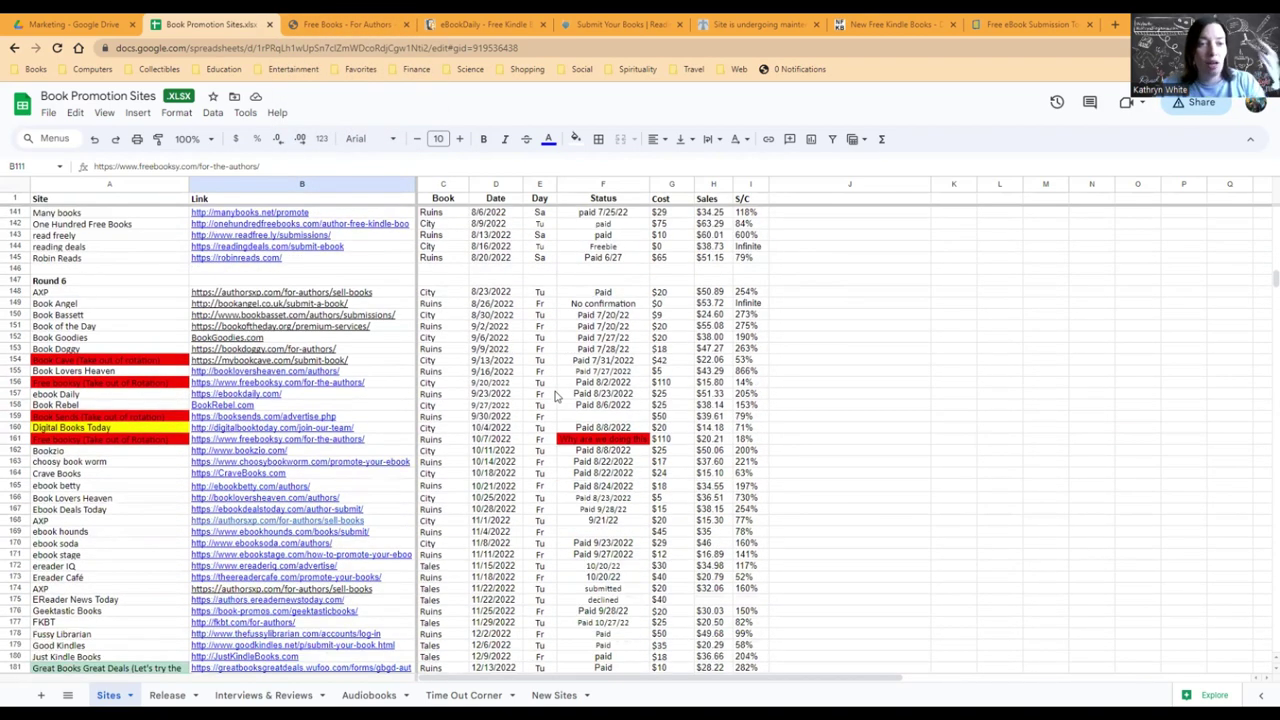
scroll(557, 397, down, 1)
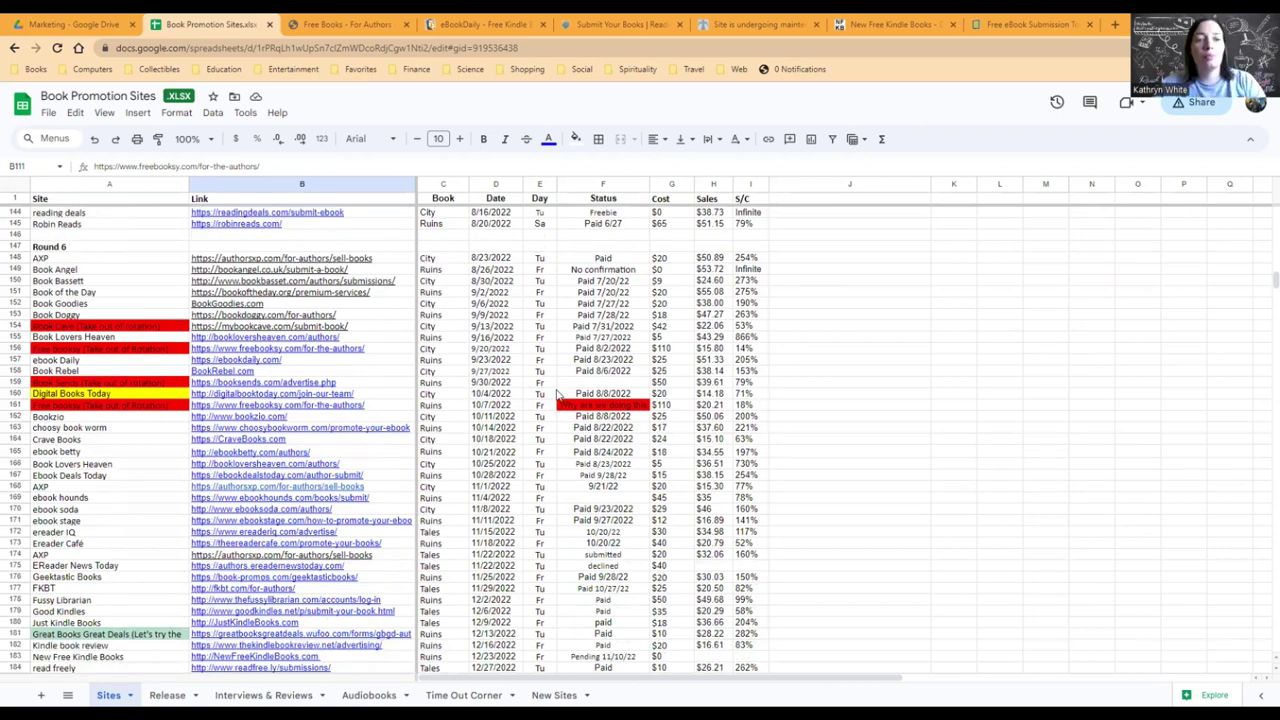
scroll(557, 395, down, 1)
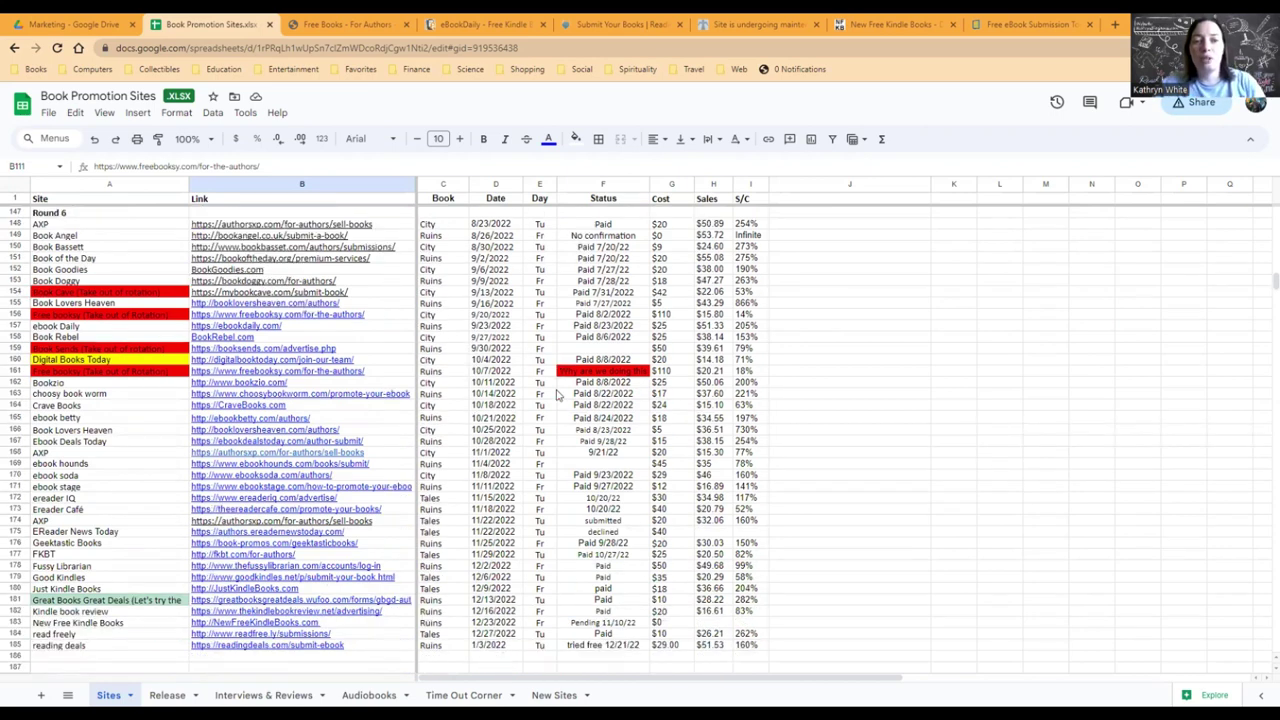
scroll(557, 395, up, 1)
scroll(557, 395, down, 1)
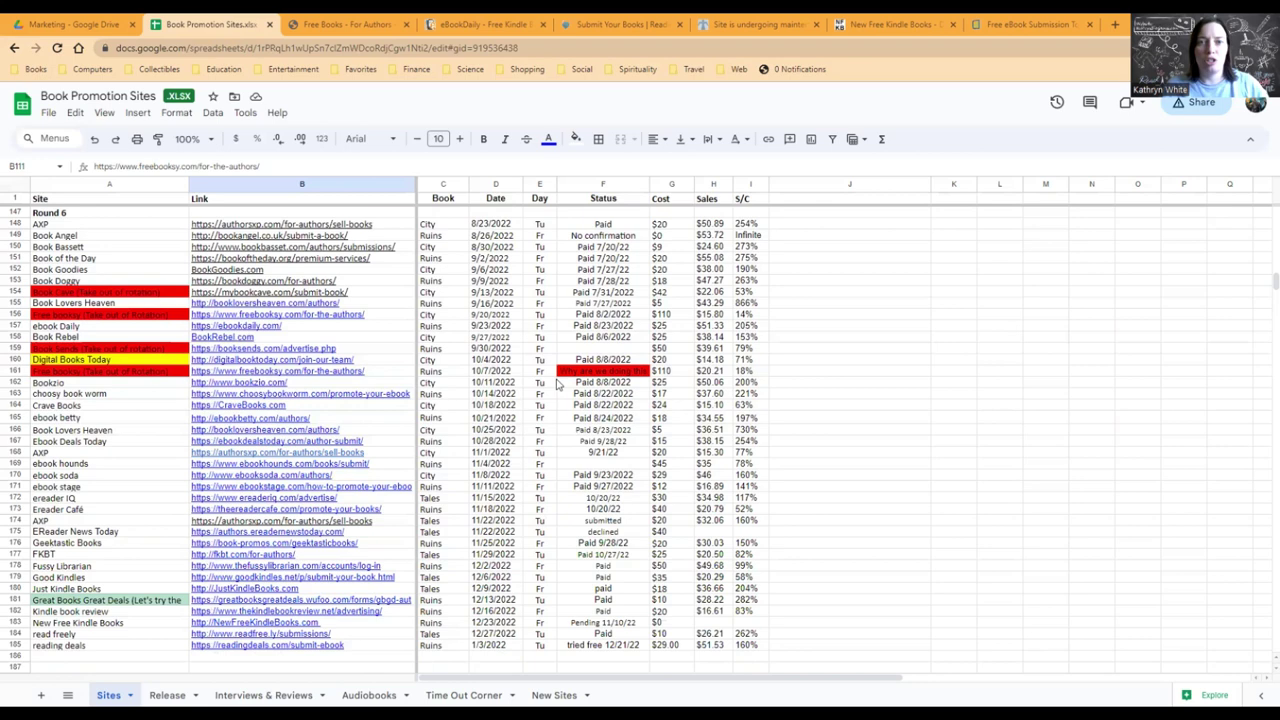
scroll(560, 383, up, 2)
scroll(560, 383, down, 2)
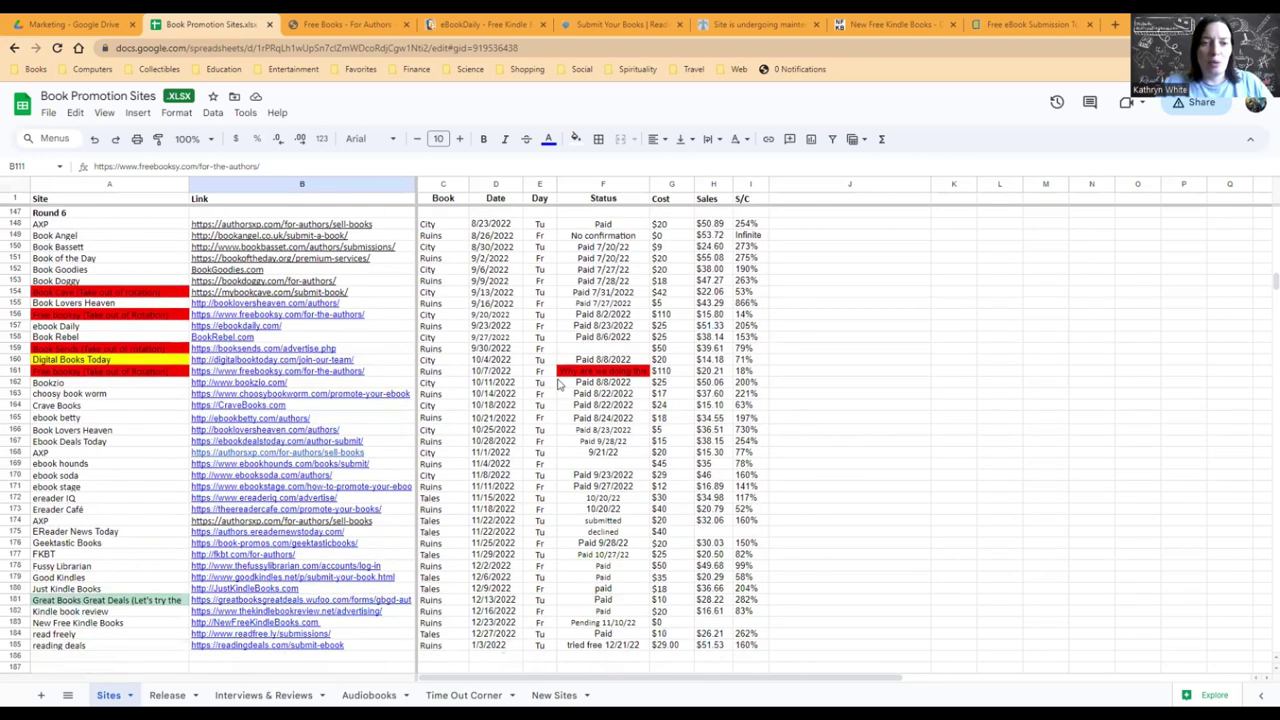
scroll(560, 383, up, 1)
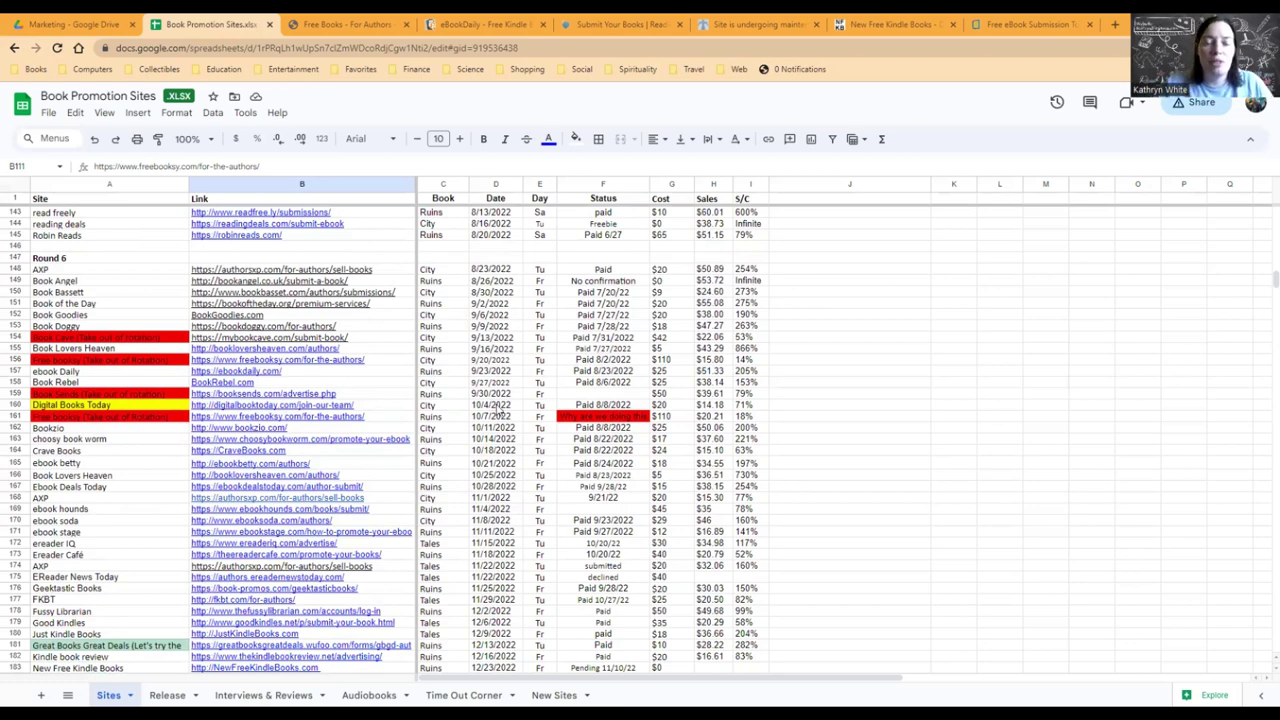
Switch to the Freebooksy authors page and skim its promotion offers from the Freebooksy Feature to the Readers' List.
click(320, 18)
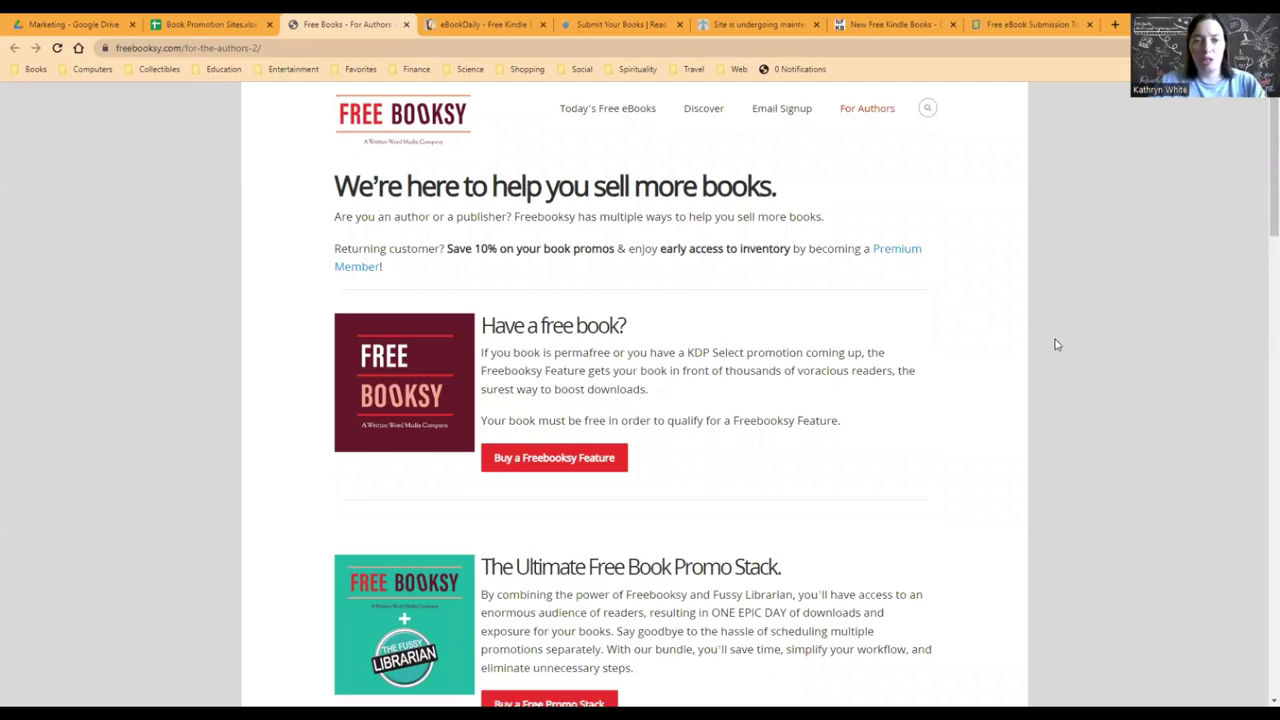
scroll(1055, 345, down, 1)
scroll(1054, 344, up, 1)
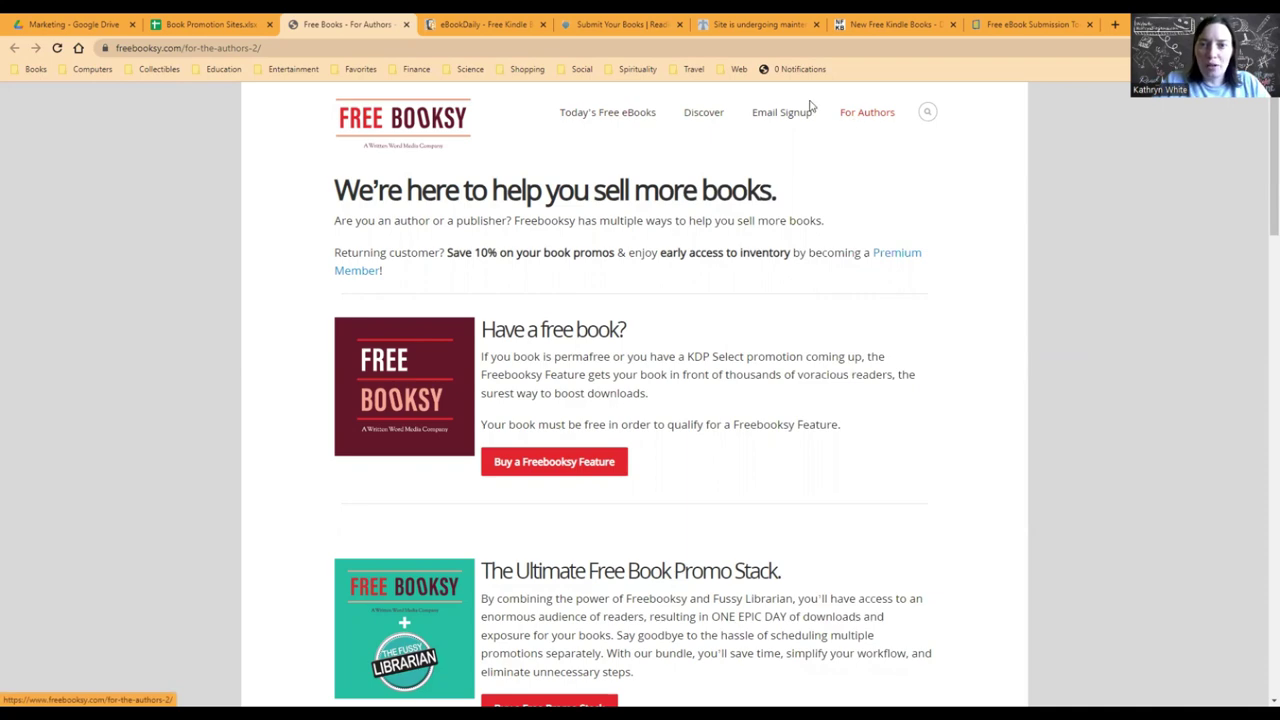
scroll(886, 150, down, 3)
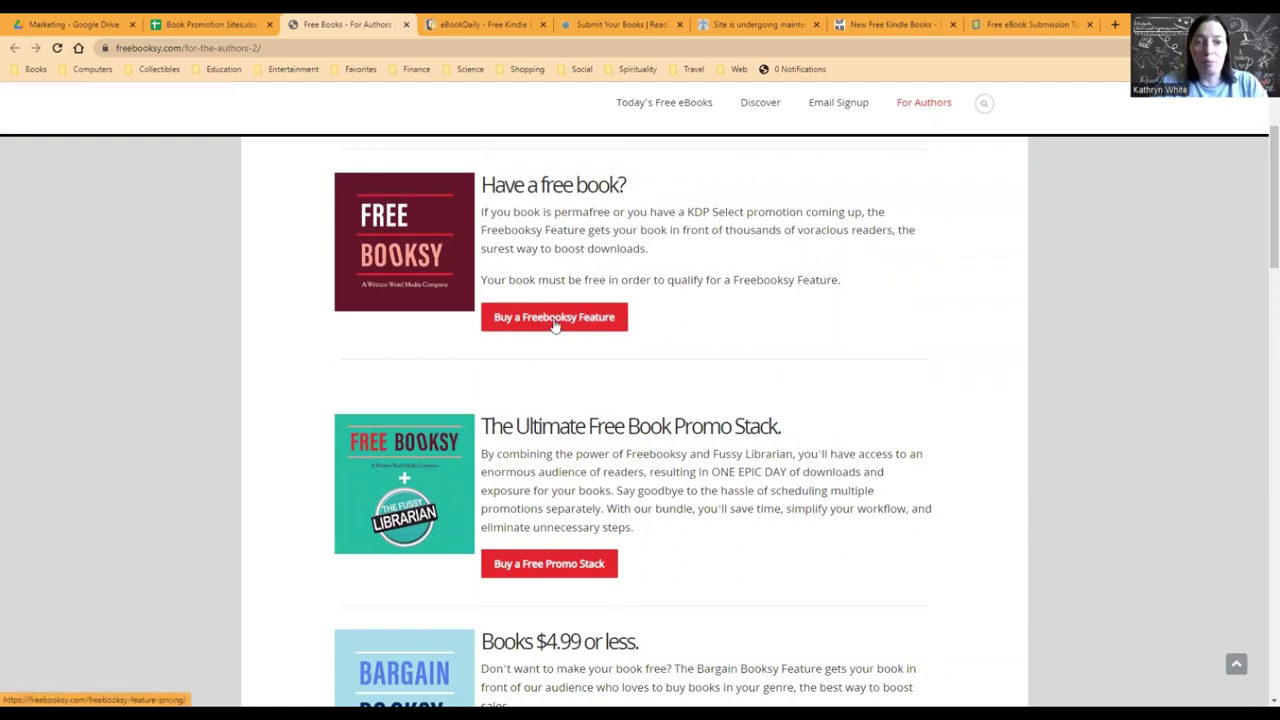
scroll(710, 360, down, 3)
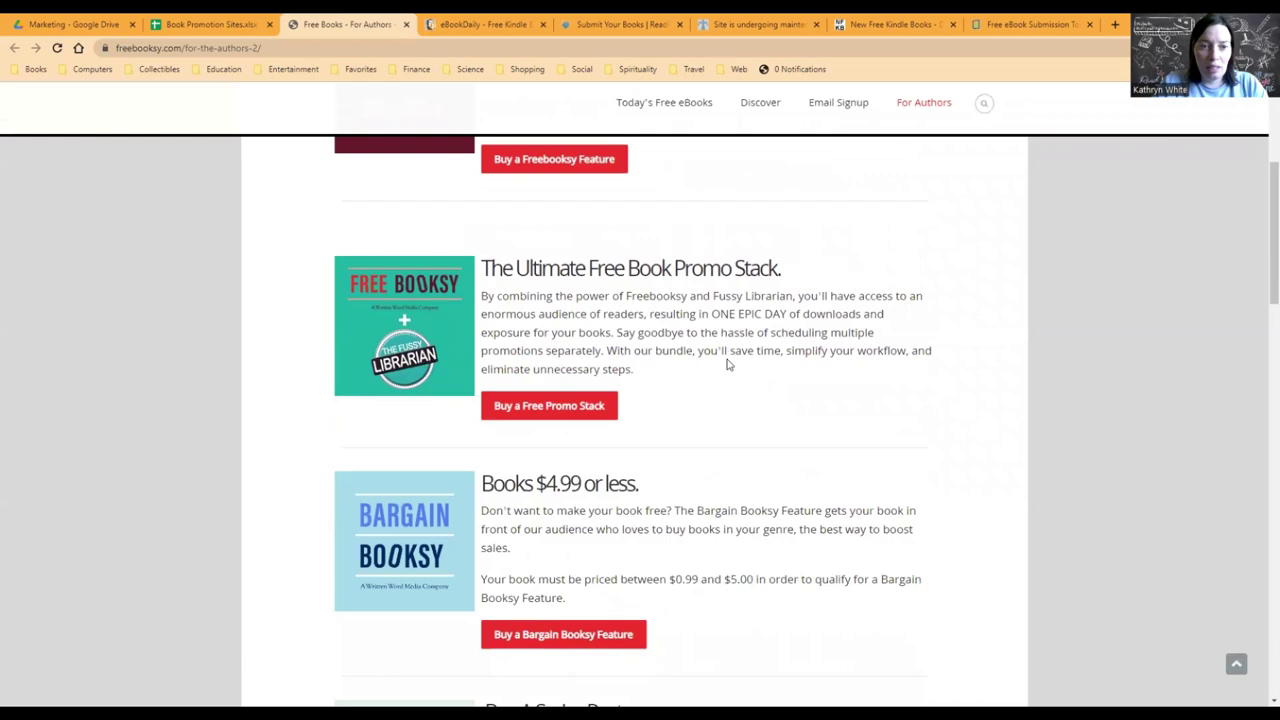
scroll(728, 366, down, 3)
scroll(728, 366, up, 3)
scroll(728, 366, down, 8)
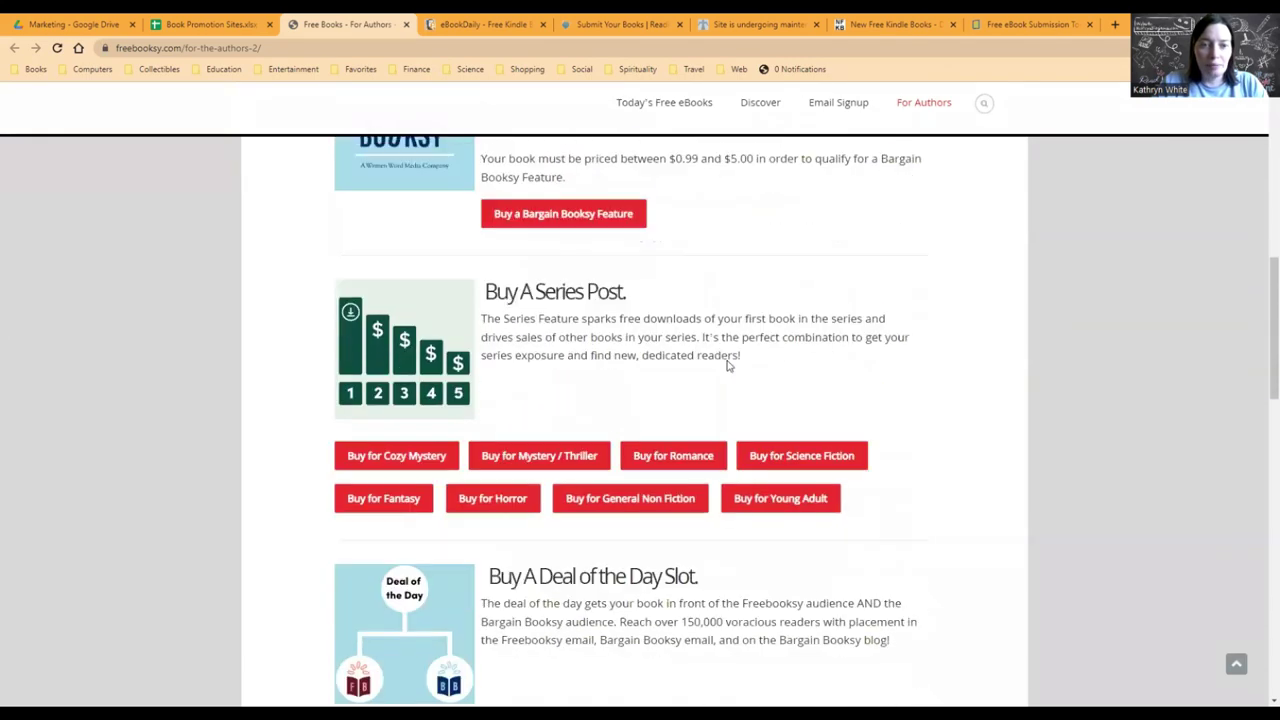
scroll(728, 366, down, 5)
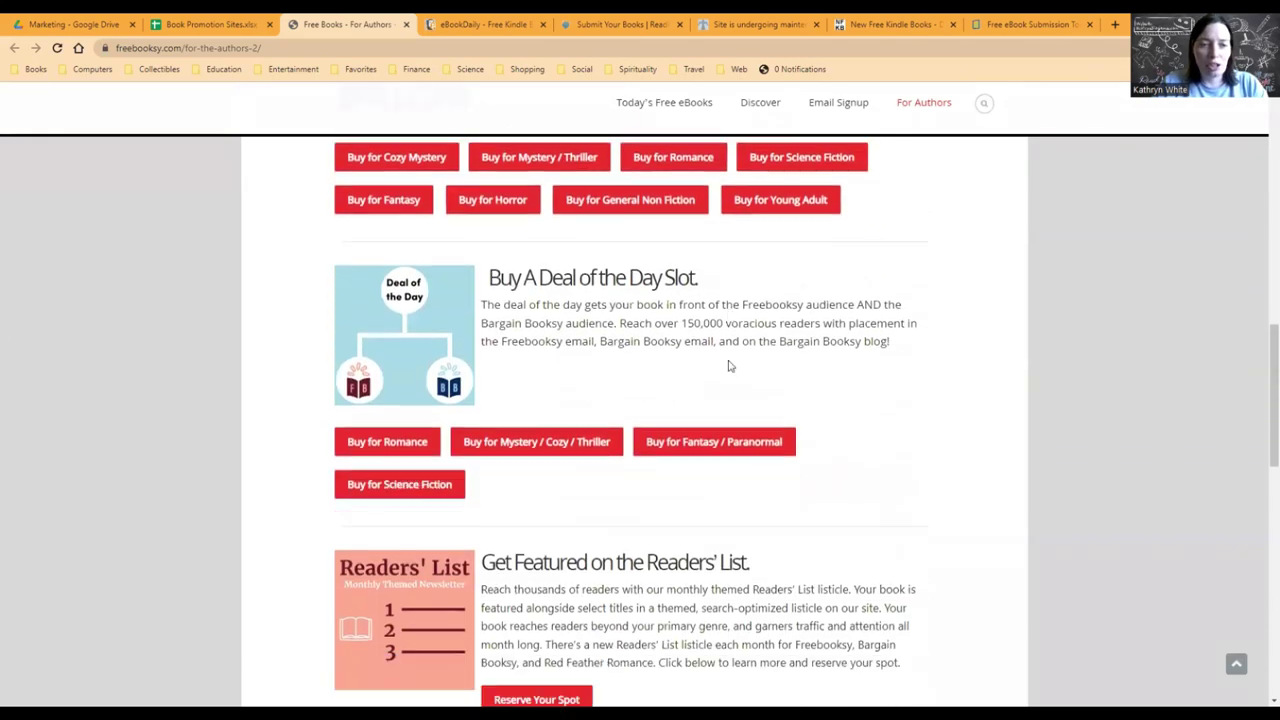
scroll(732, 370, up, 1)
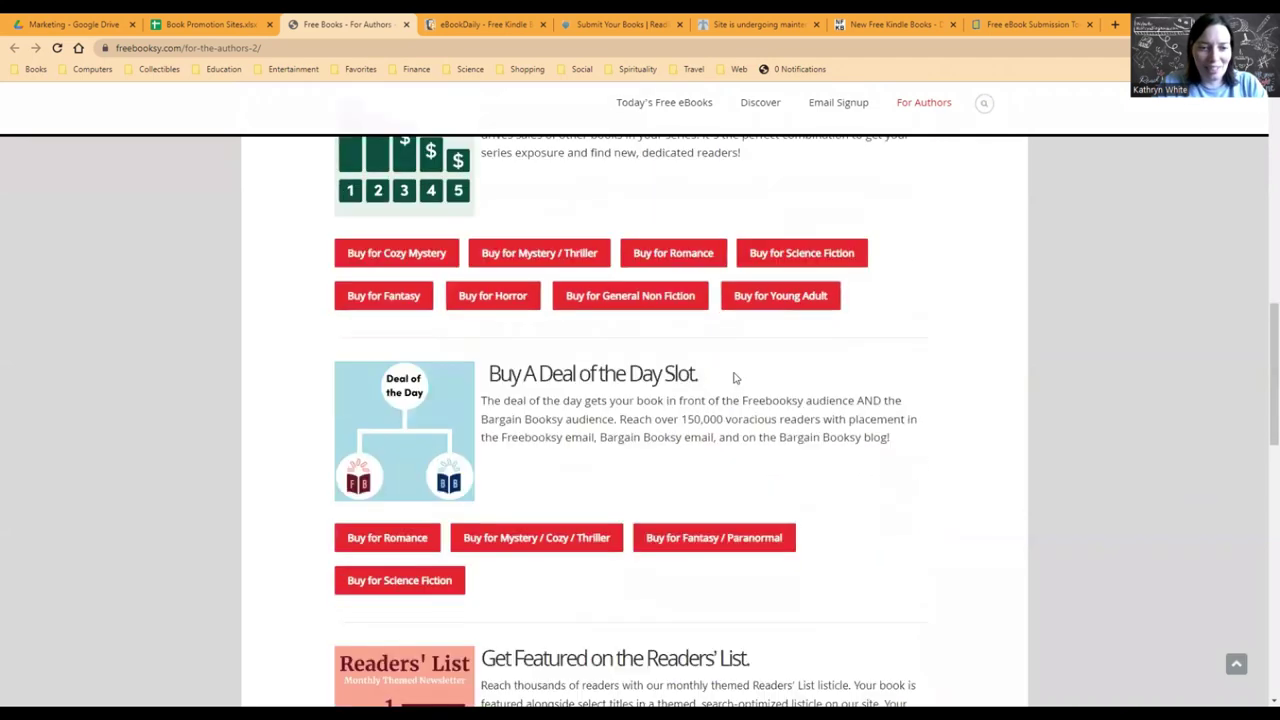
scroll(734, 374, down, 6)
scroll(737, 379, up, 2)
scroll(737, 375, up, 10)
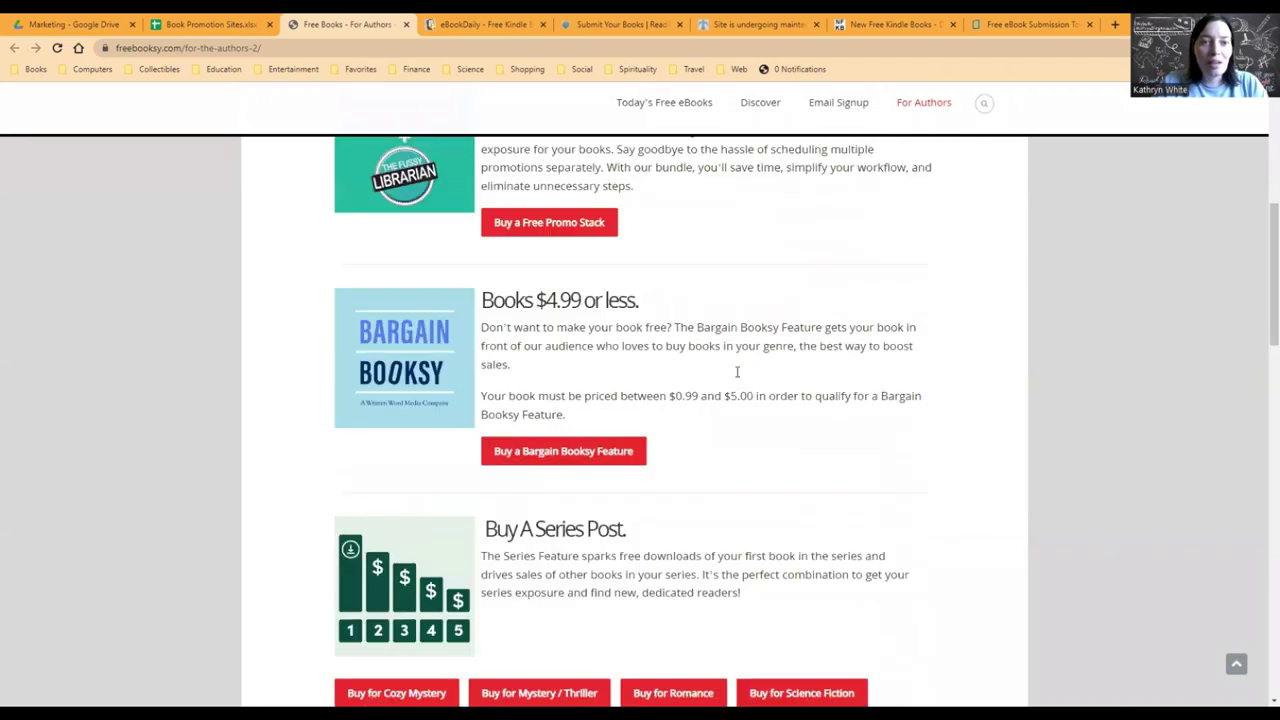
Examine Freebooksy's Free Promo Stack, Bargain Booksy, Series Post and Deal of the Day offers.
scroll(646, 397, down, 3)
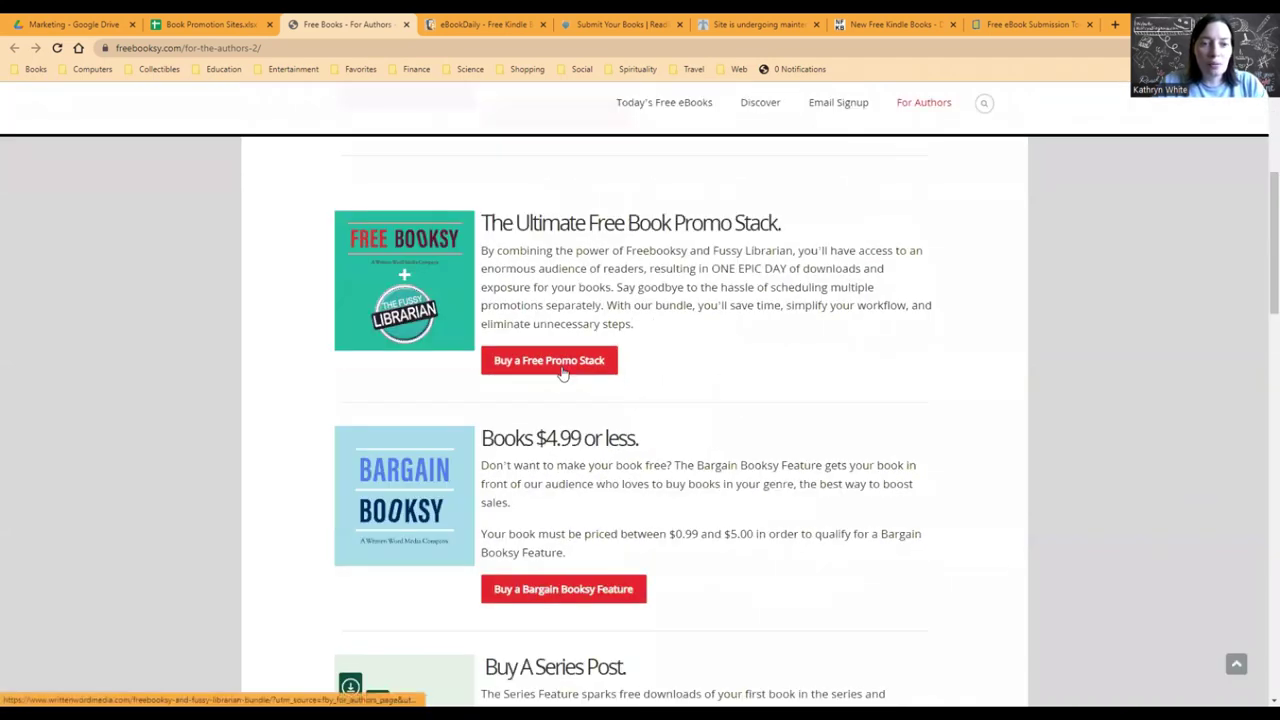
scroll(563, 392, down, 1)
scroll(589, 311, up, 1)
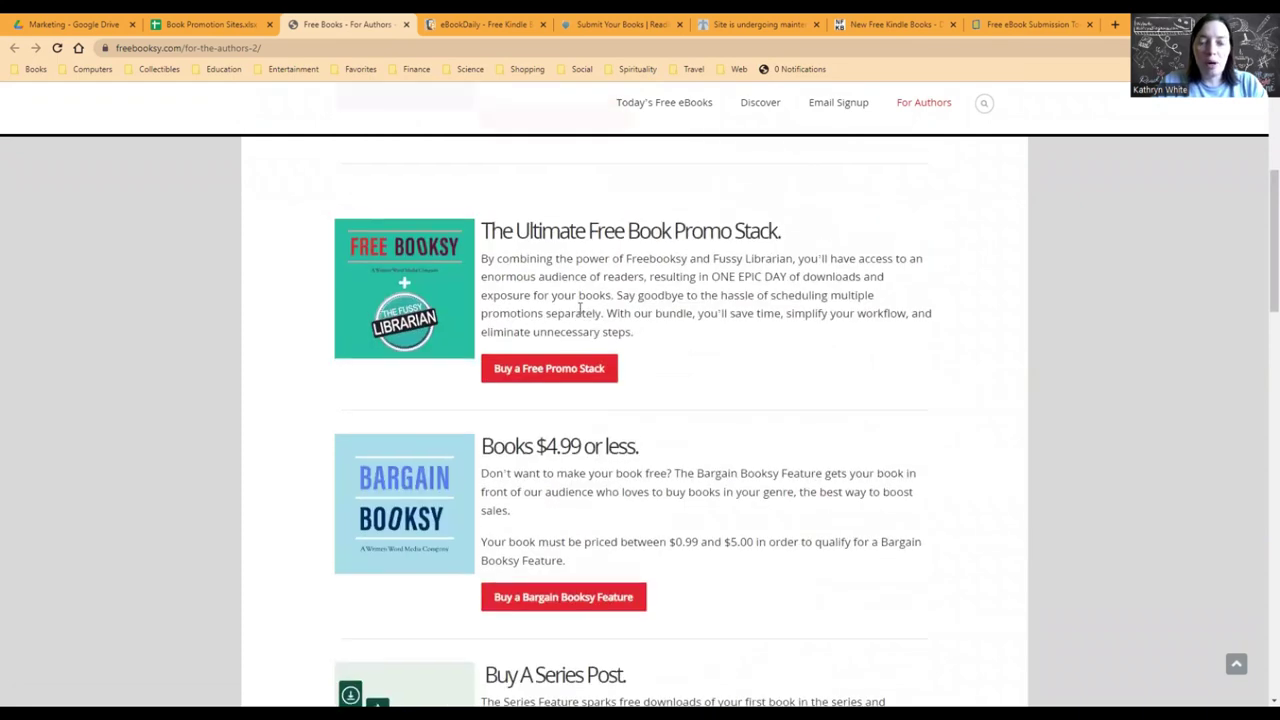
scroll(590, 300, down, 3)
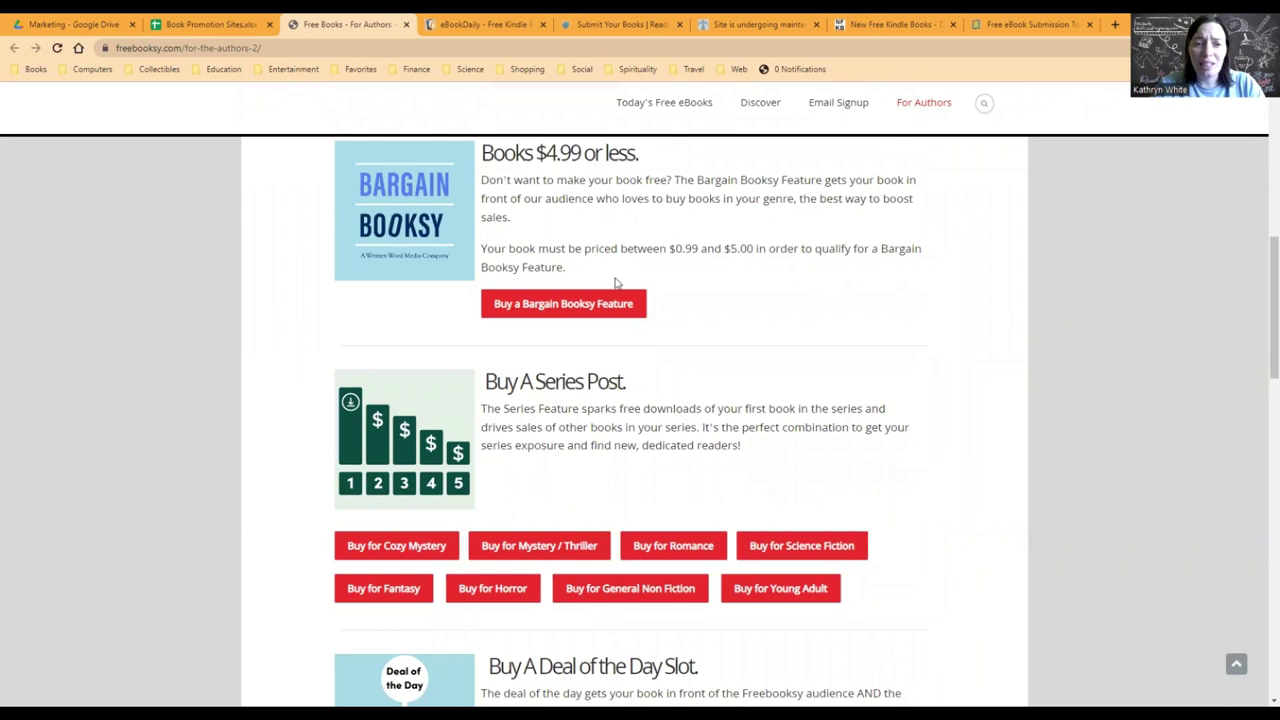
scroll(614, 300, down, 3)
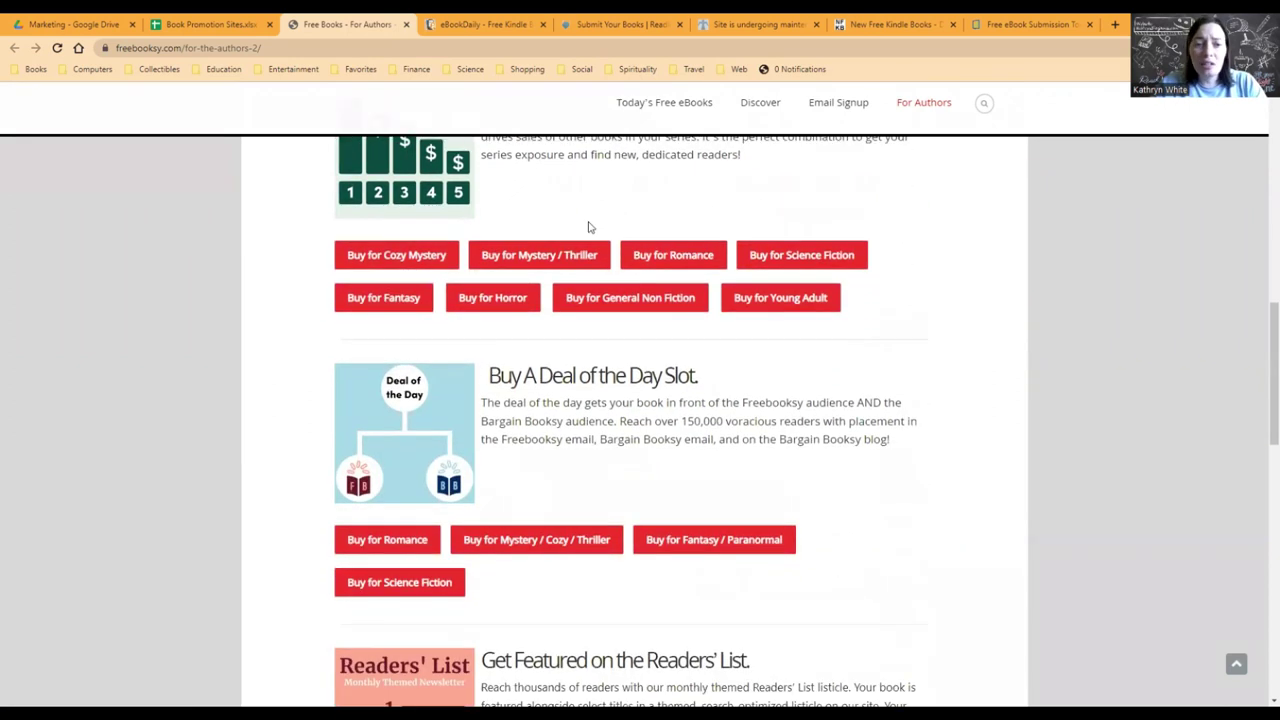
scroll(590, 230, down, 2)
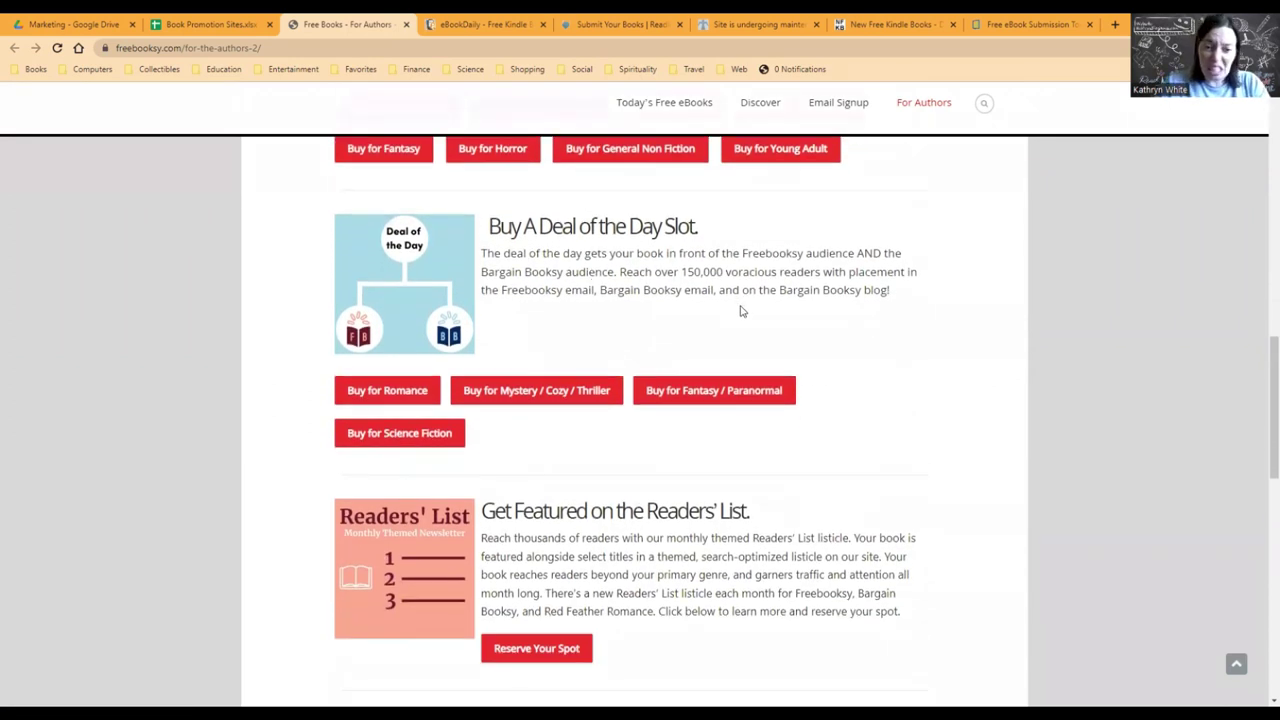
scroll(740, 308, down, 2)
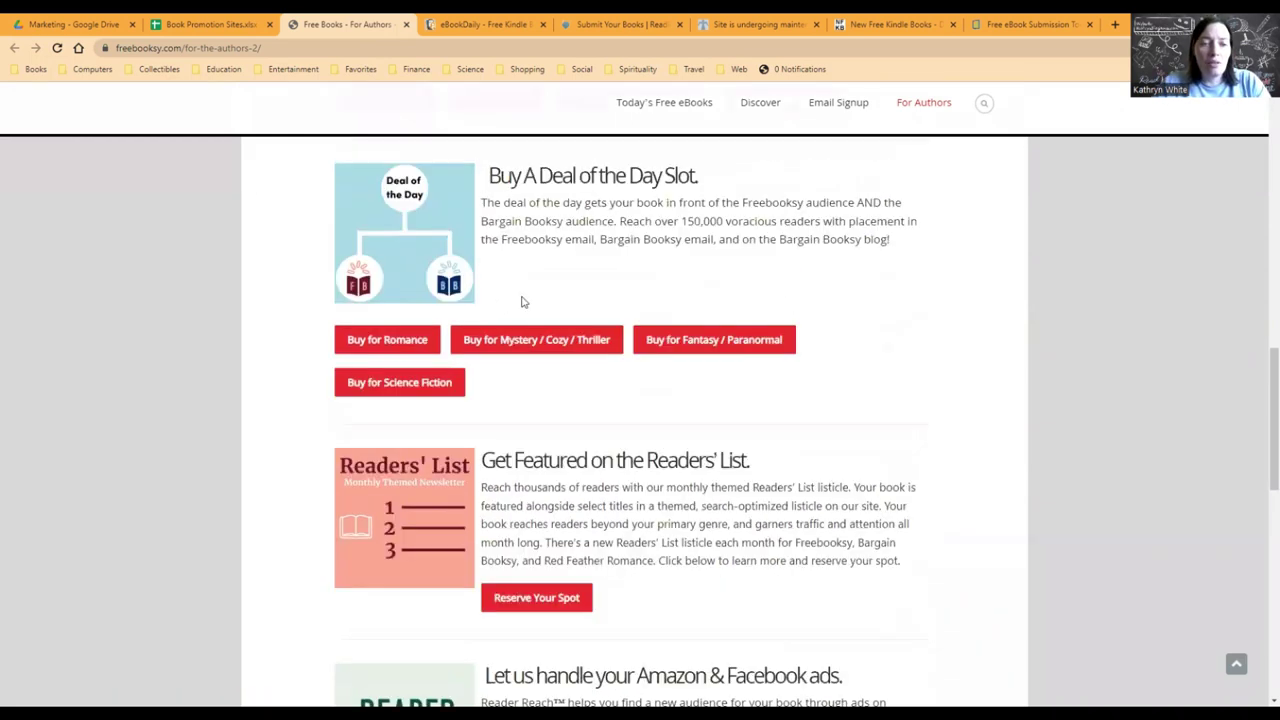
scroll(521, 302, up, 1)
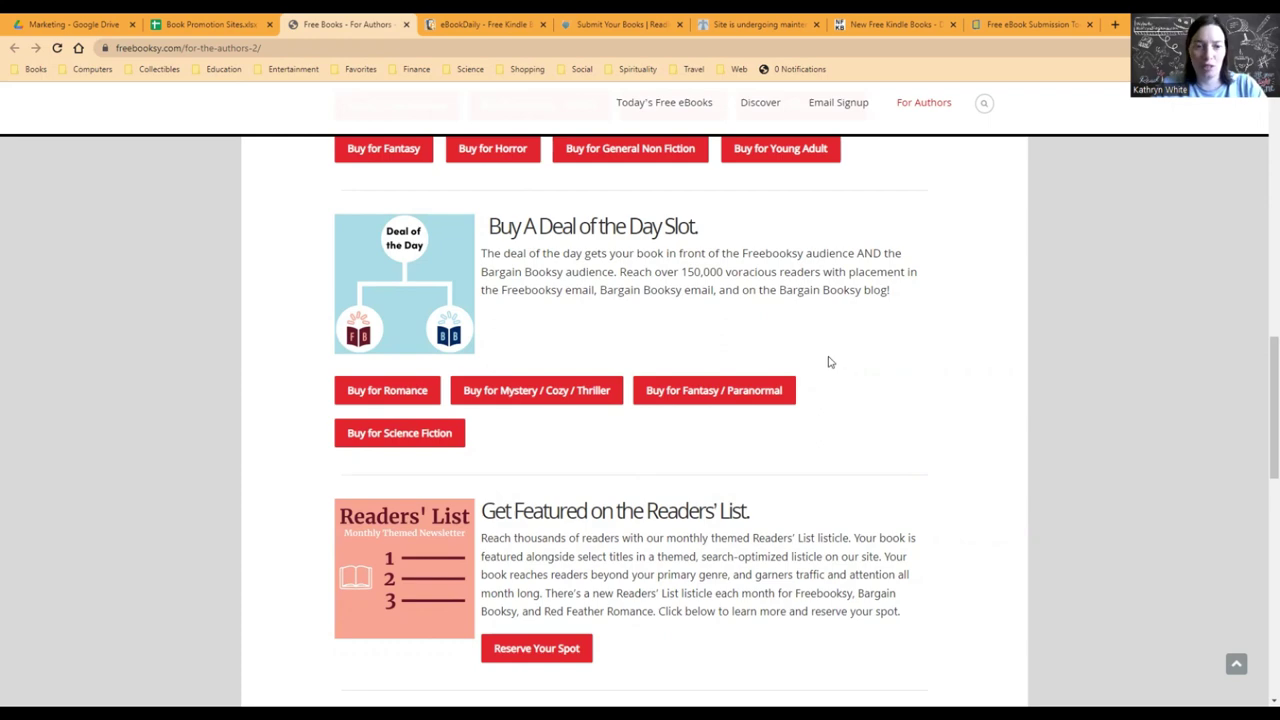
Examine Freebooksy's Readers' List and Reader Reach offers, and return to the start of the page.
scroll(829, 365, down, 3)
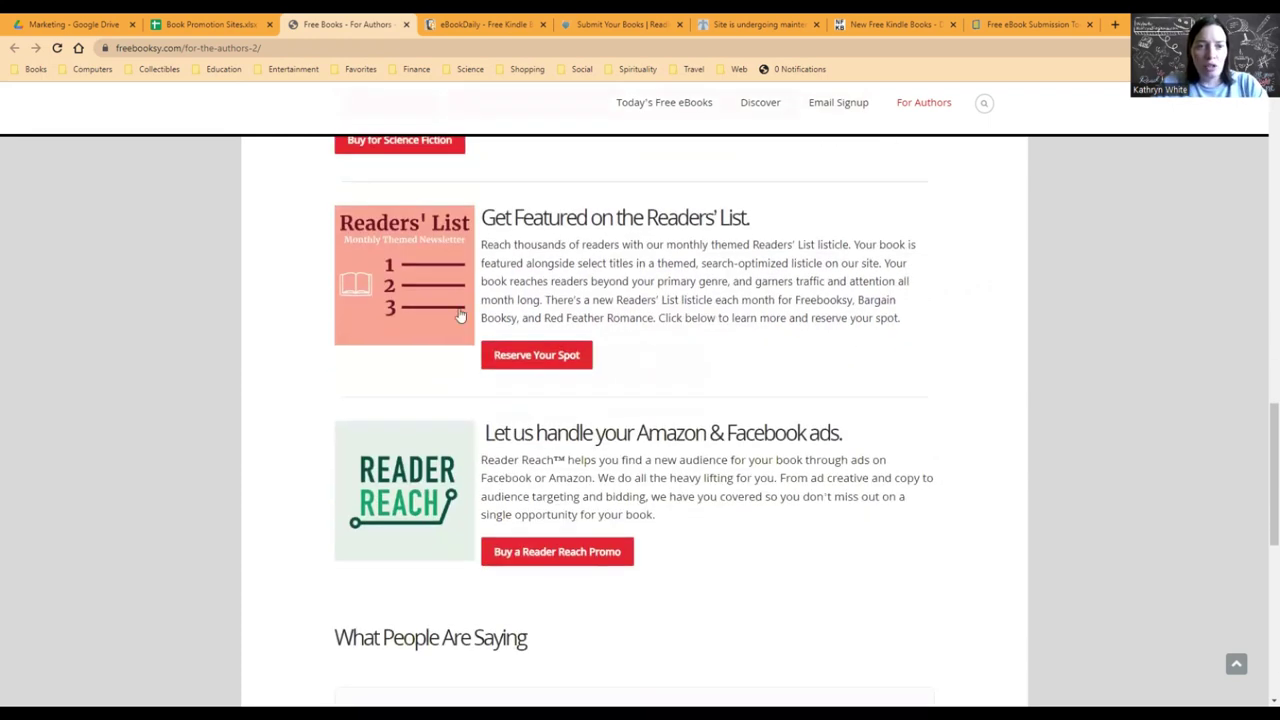
scroll(794, 266, down, 1)
scroll(536, 273, up, 1)
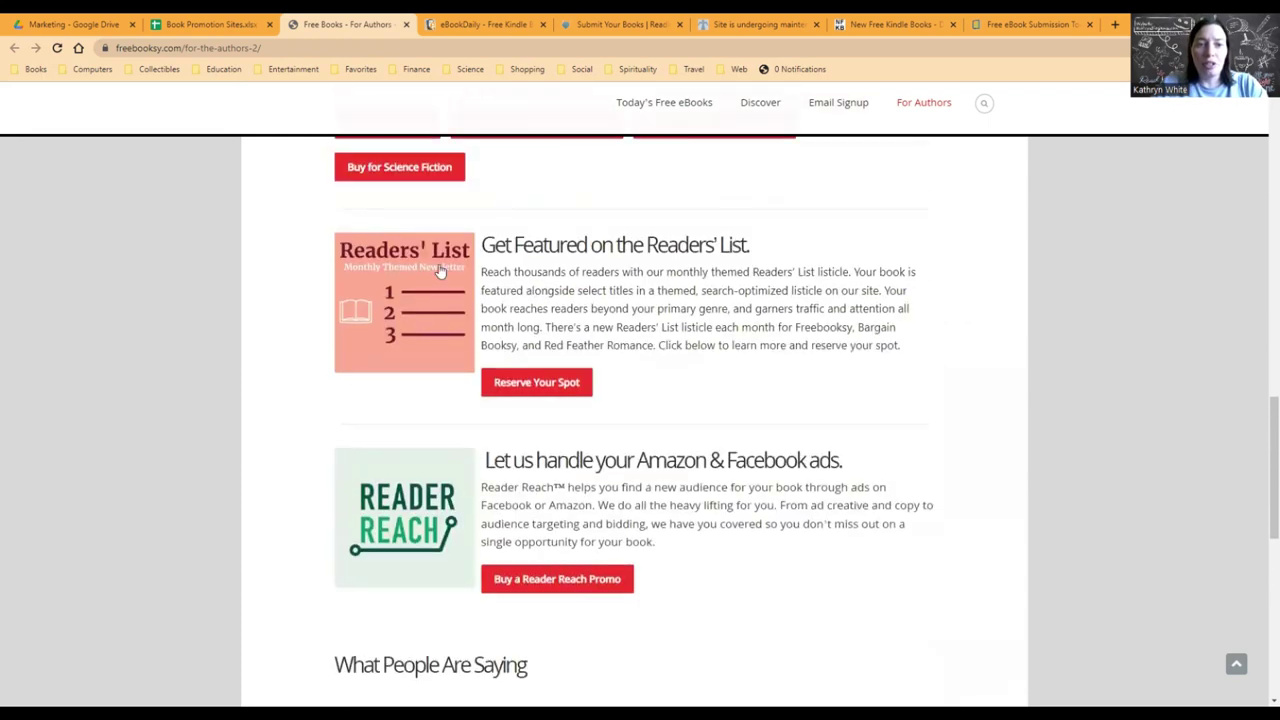
scroll(809, 291, down, 2)
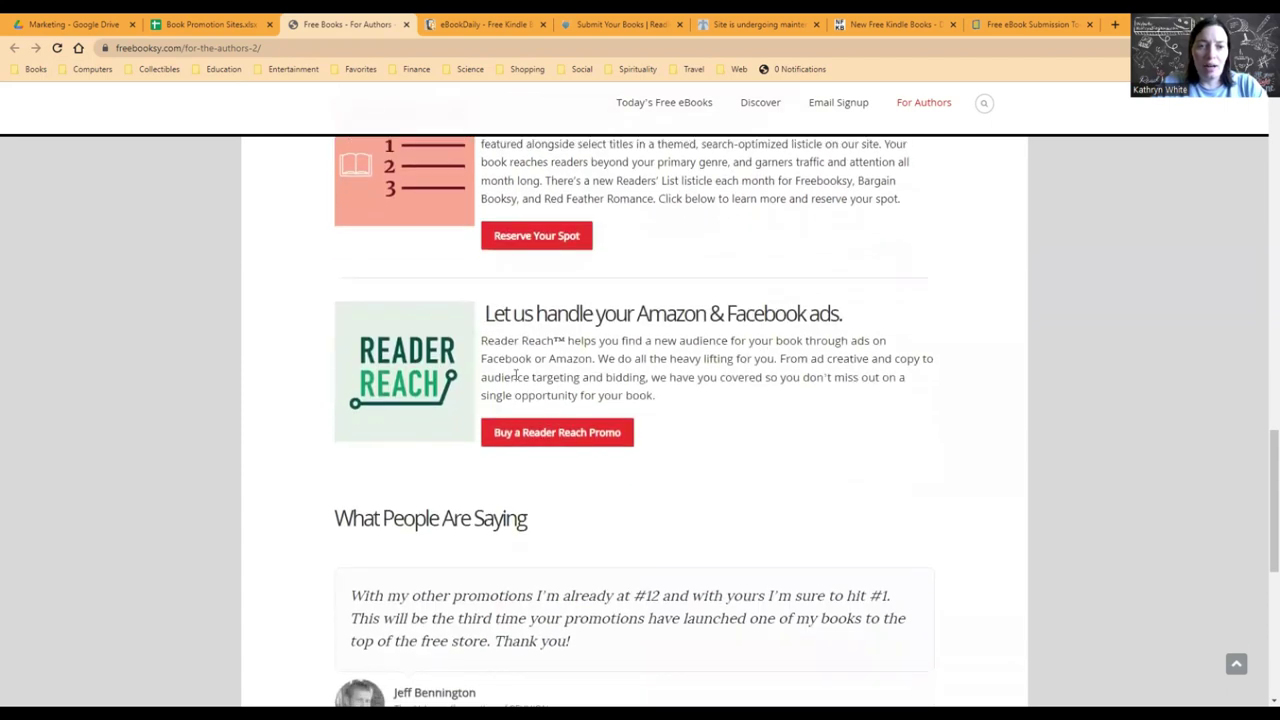
scroll(906, 263, down, 2)
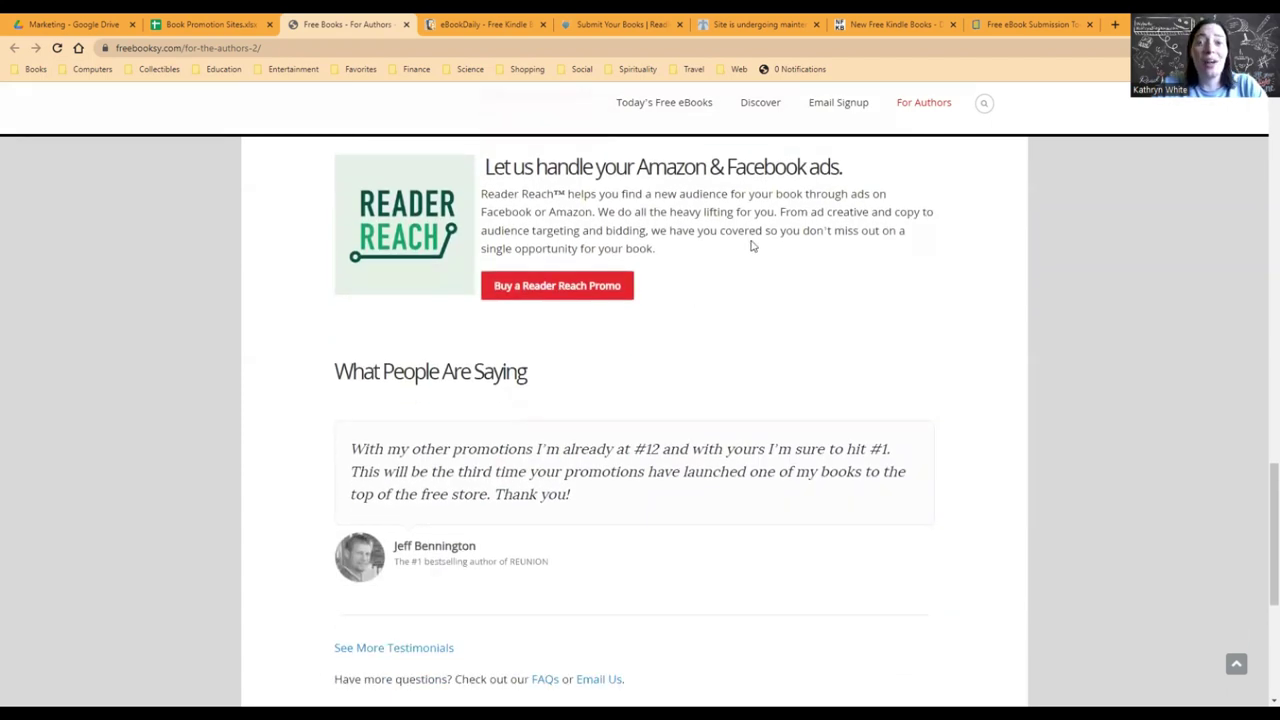
scroll(770, 232, down, 1)
scroll(770, 232, up, 6)
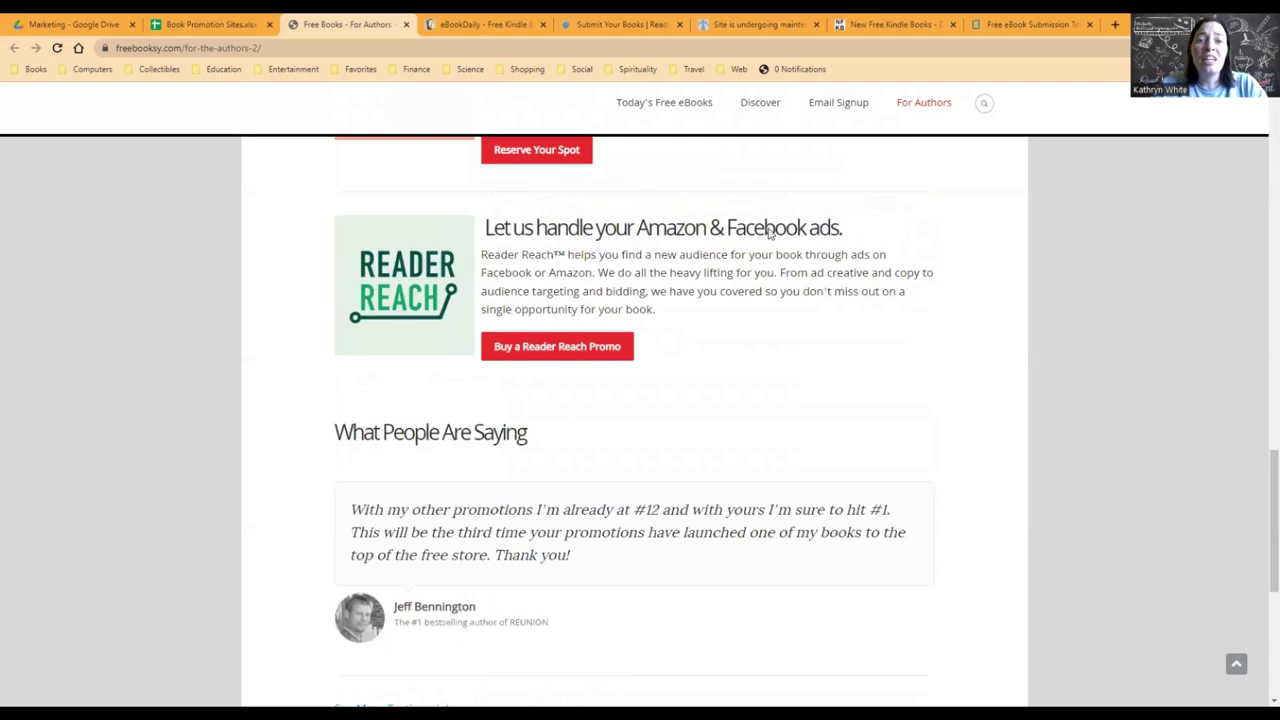
scroll(770, 235, up, 10)
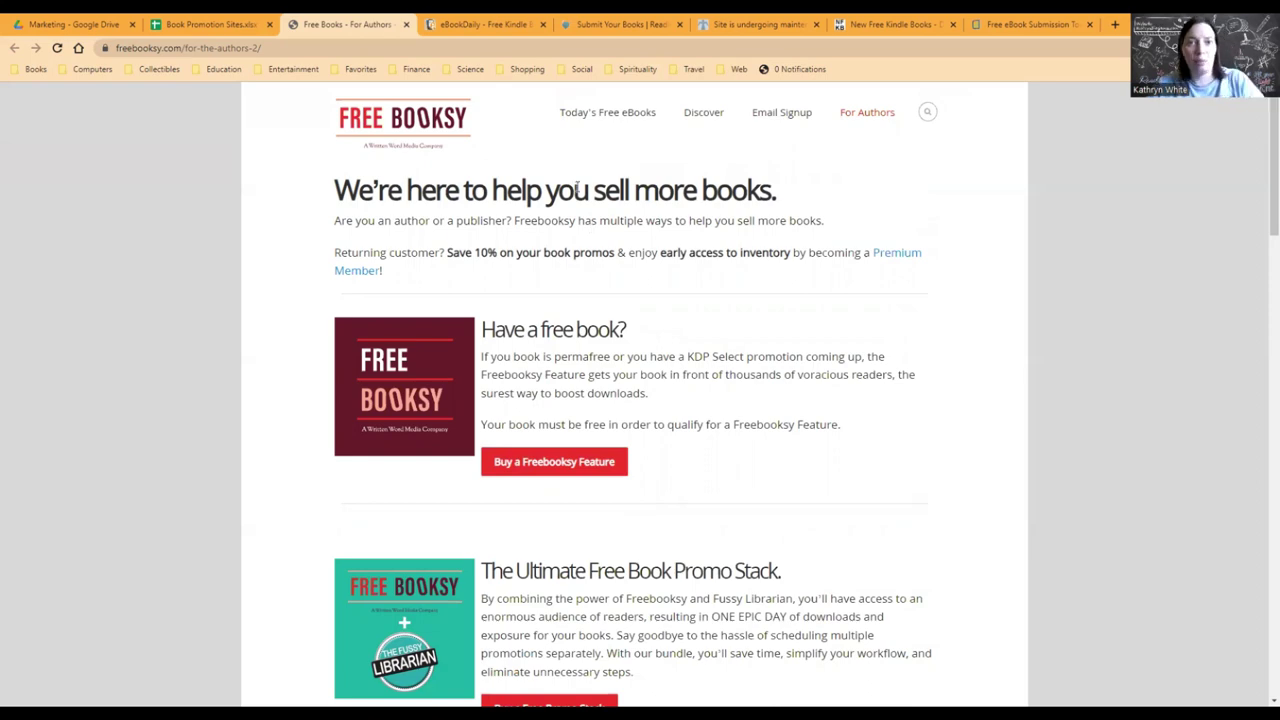
Switch to the eBookDaily page and look over the day's free Kindle books under Mystery & Thrillers and Romance.
click(487, 21)
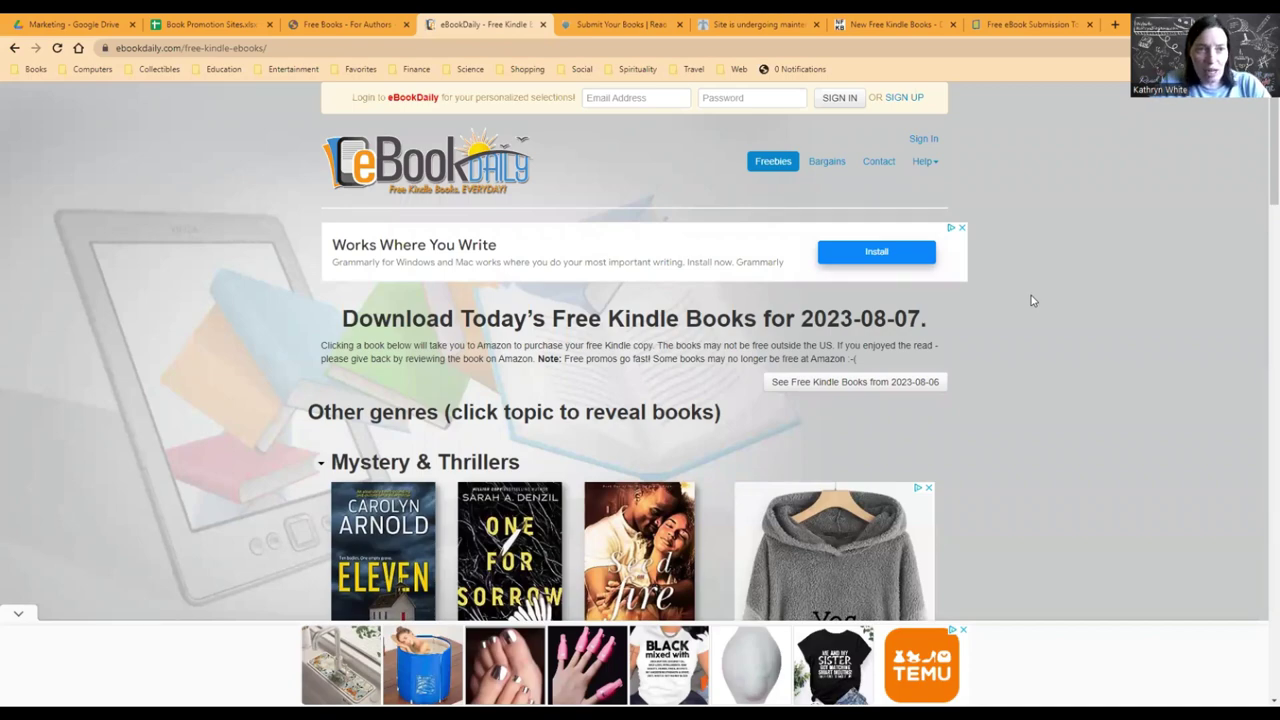
scroll(1031, 295, down, 3)
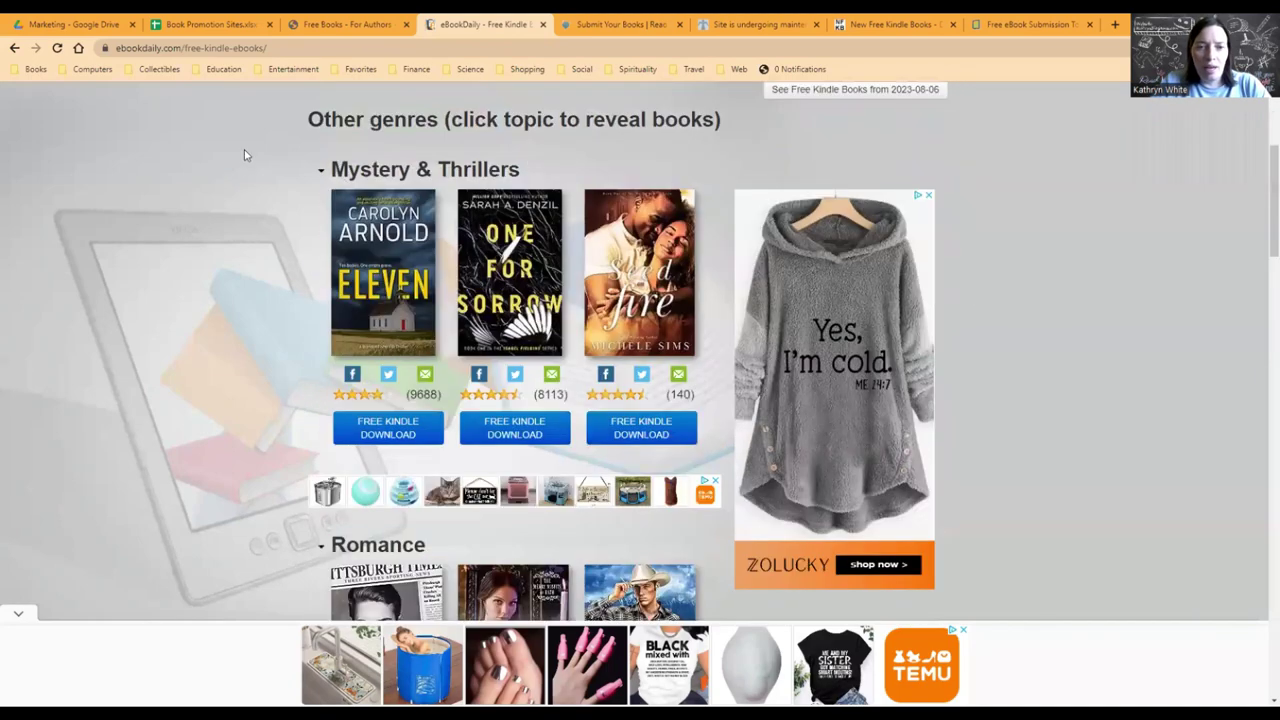
scroll(250, 340, down, 2)
scroll(237, 331, up, 4)
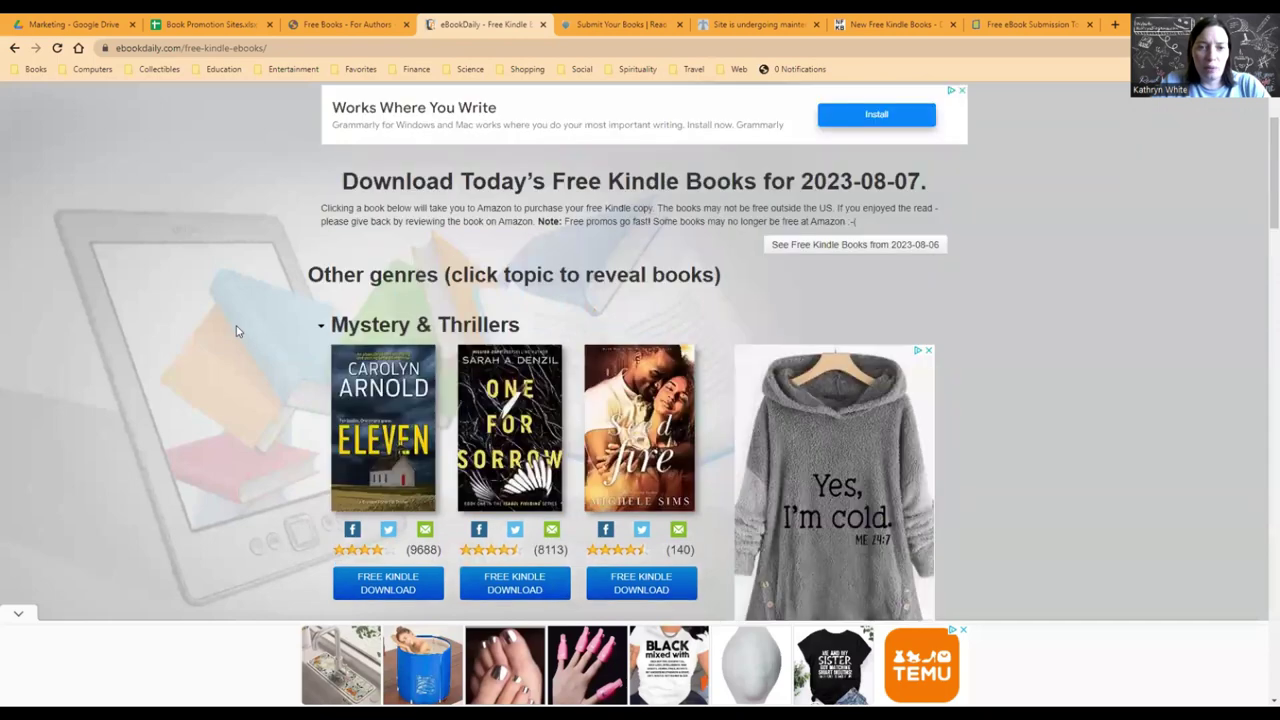
scroll(248, 288, up, 1)
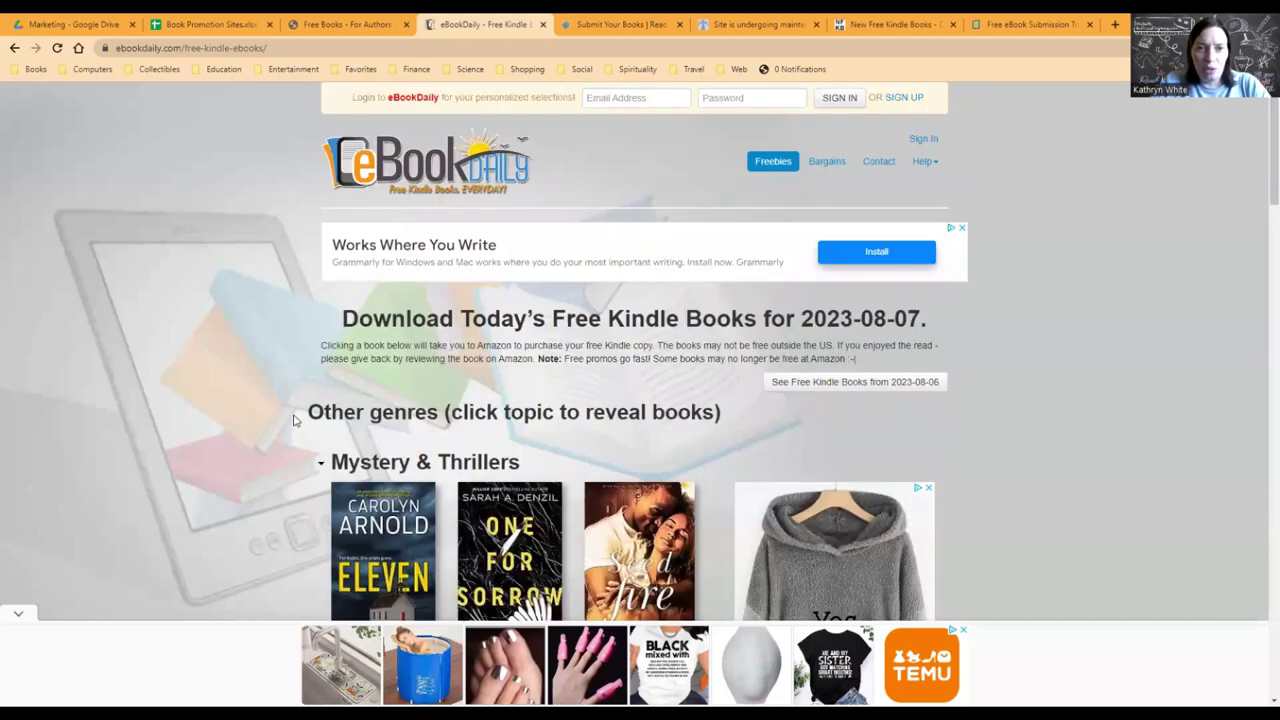
scroll(395, 349, down, 4)
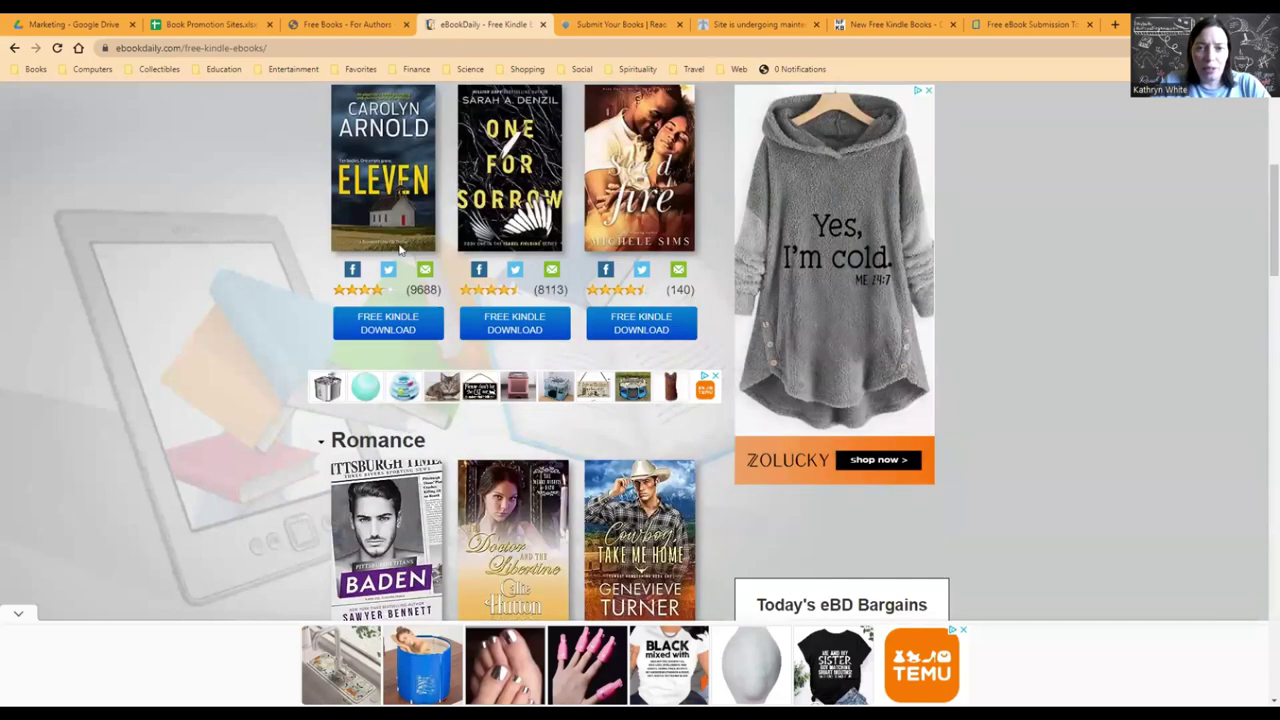
scroll(163, 354, down, 1)
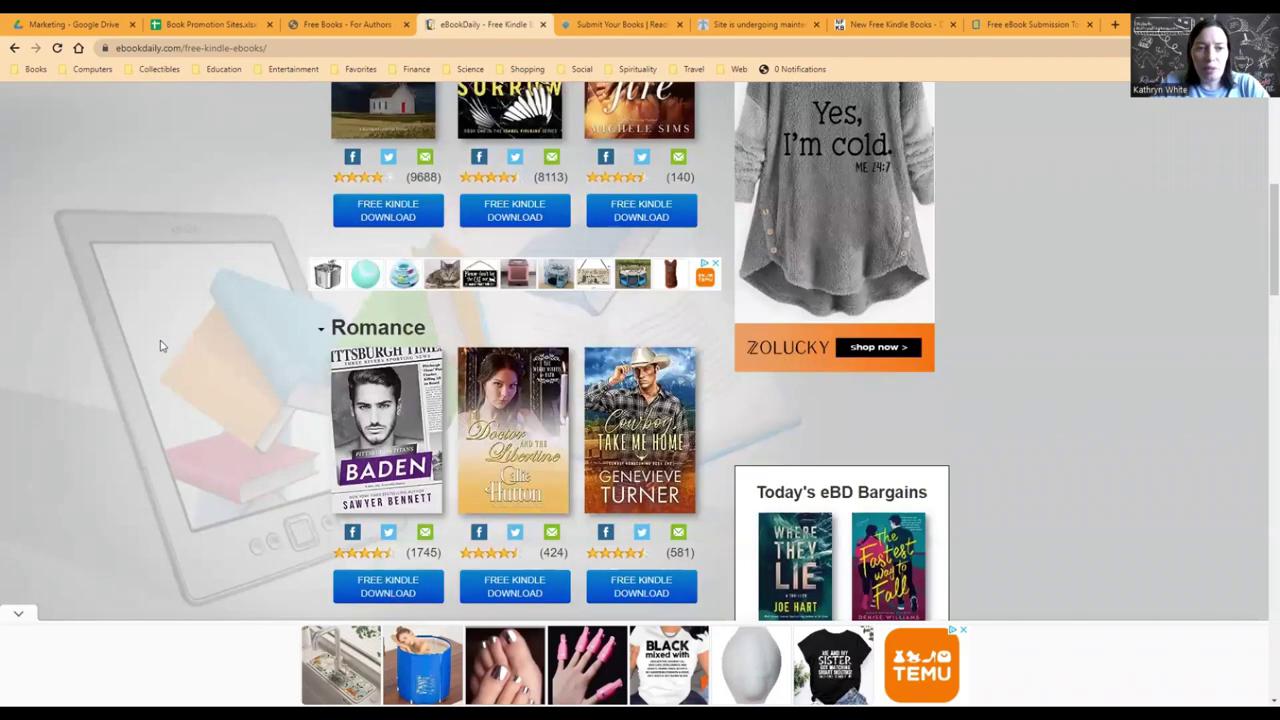
scroll(160, 346, up, 2)
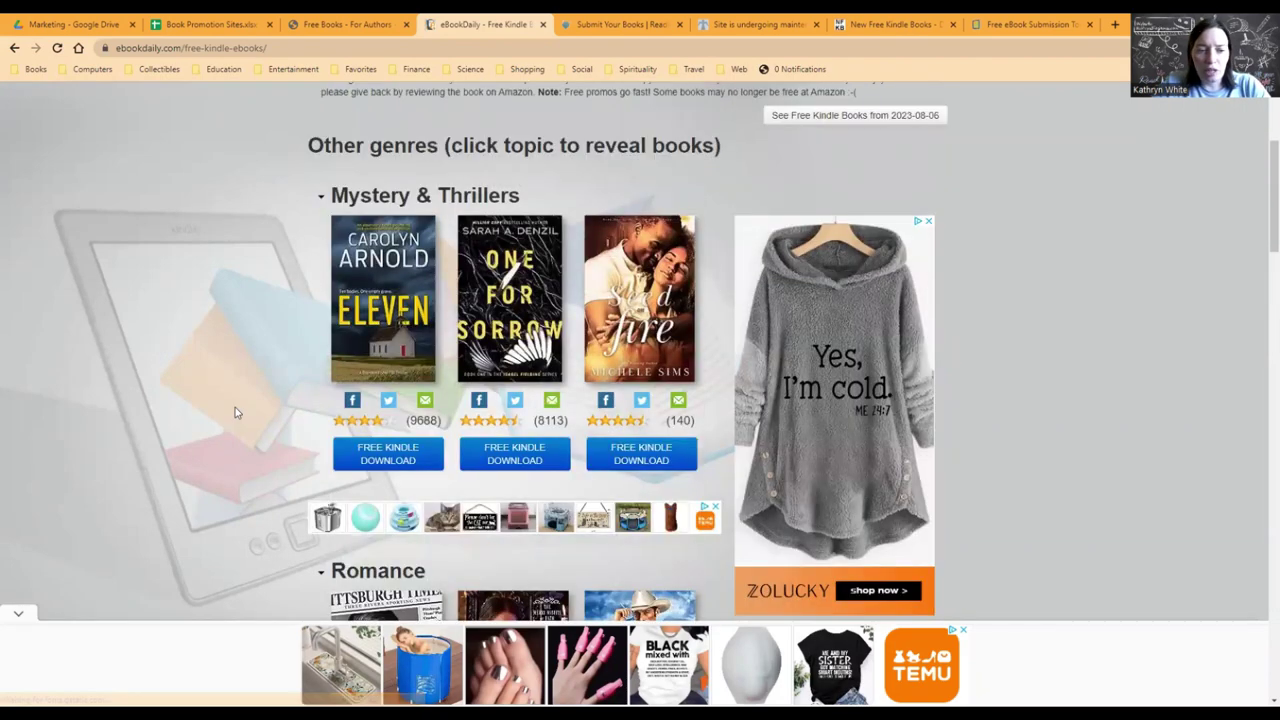
Browse eBookDaily's free books from Fantasy to Health, Fitness, & Dieting, and go back to the site's home page.
scroll(236, 412, down, 4)
scroll(229, 458, down, 3)
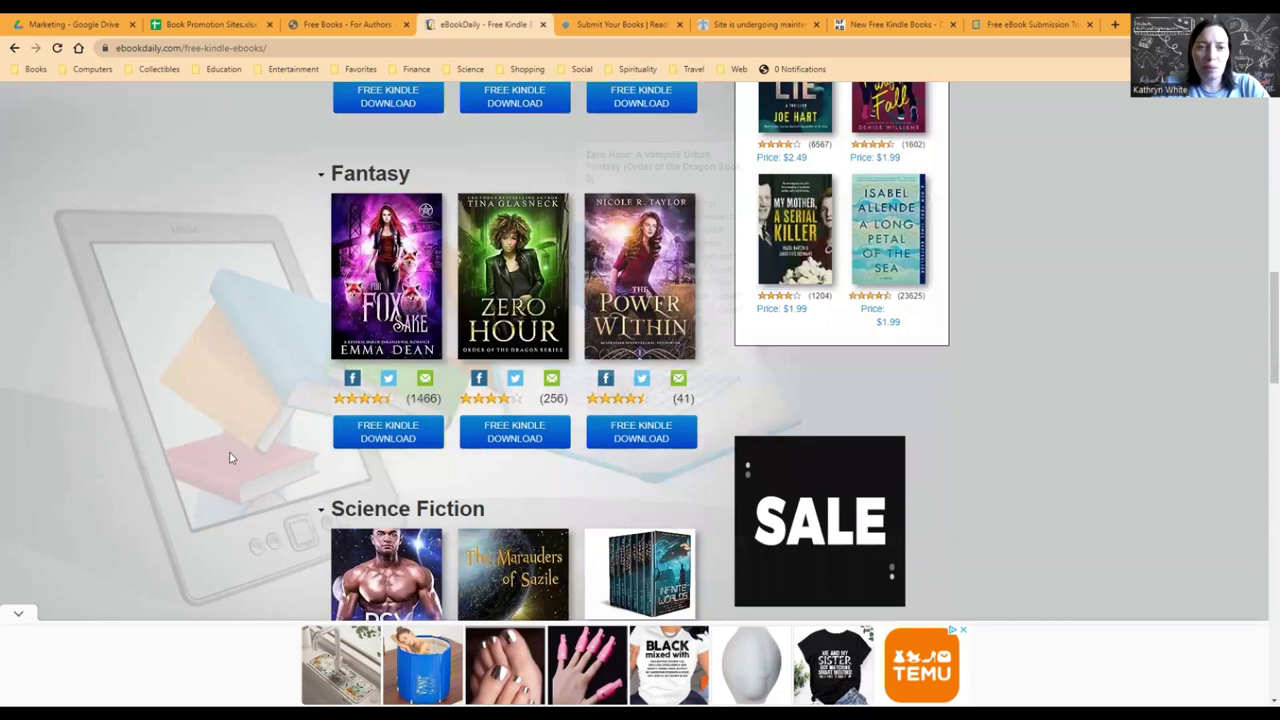
scroll(233, 448, down, 6)
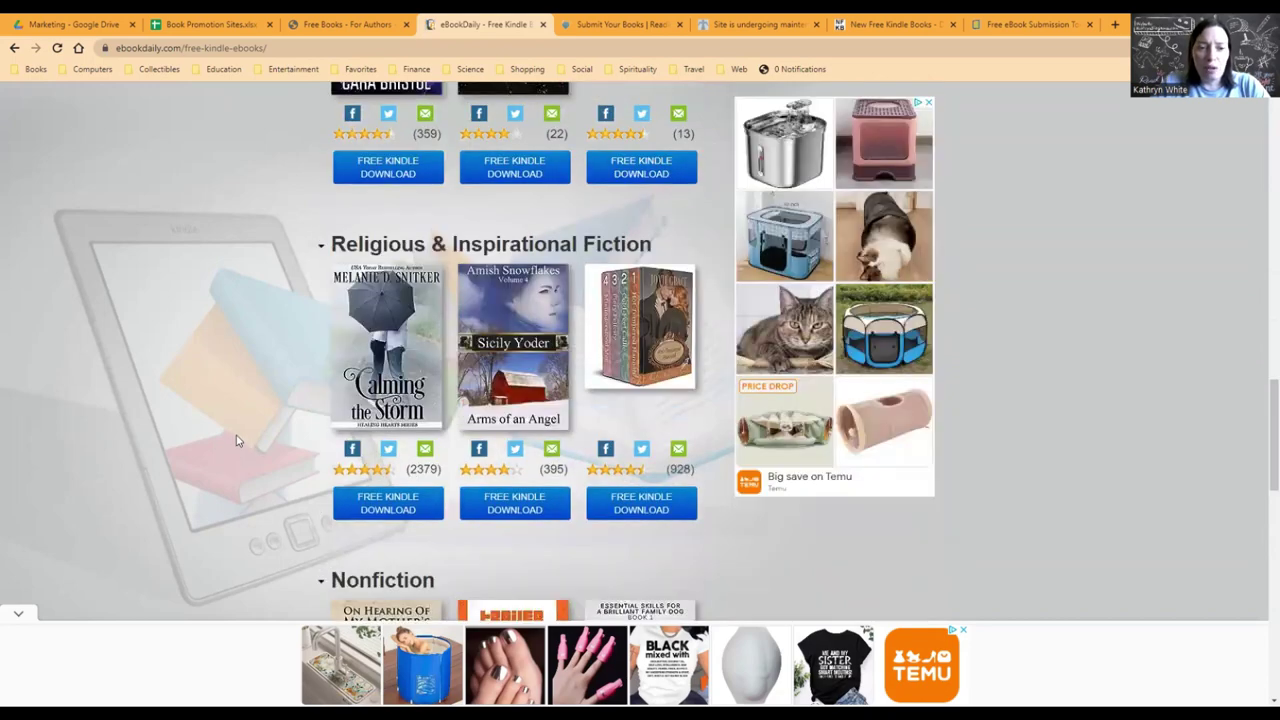
scroll(236, 440, down, 6)
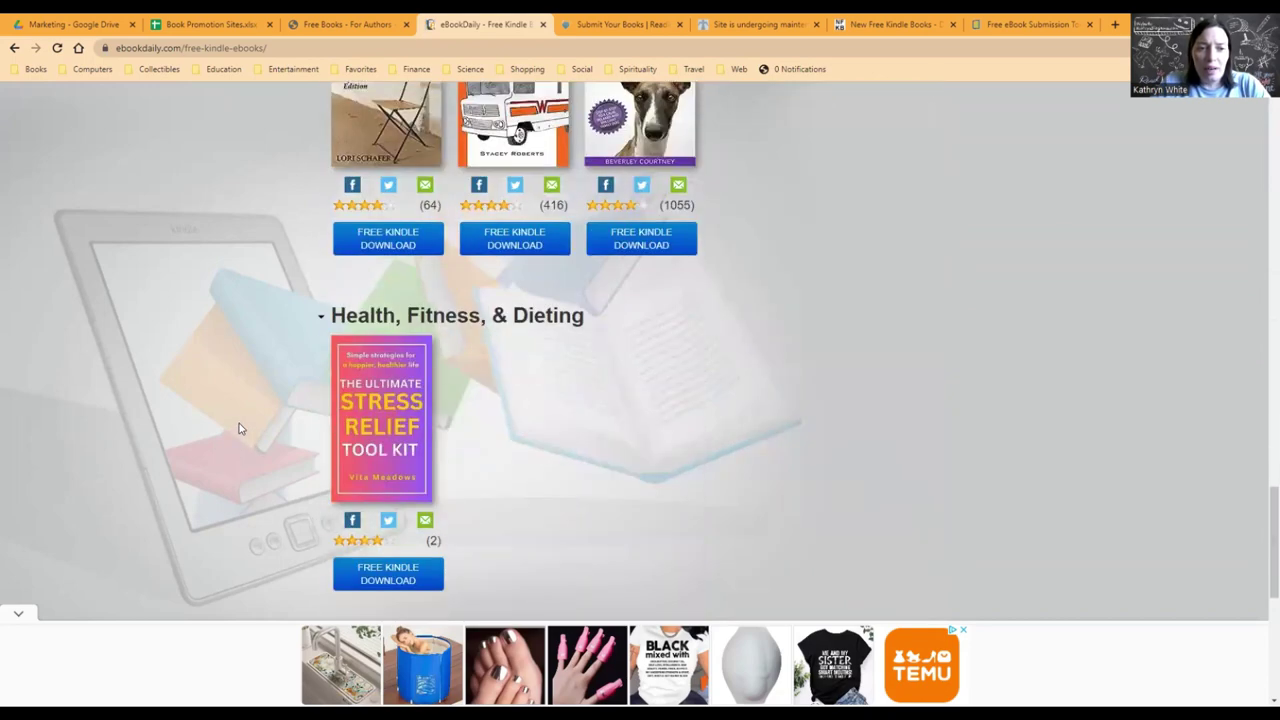
scroll(239, 428, down, 3)
scroll(240, 428, up, 7)
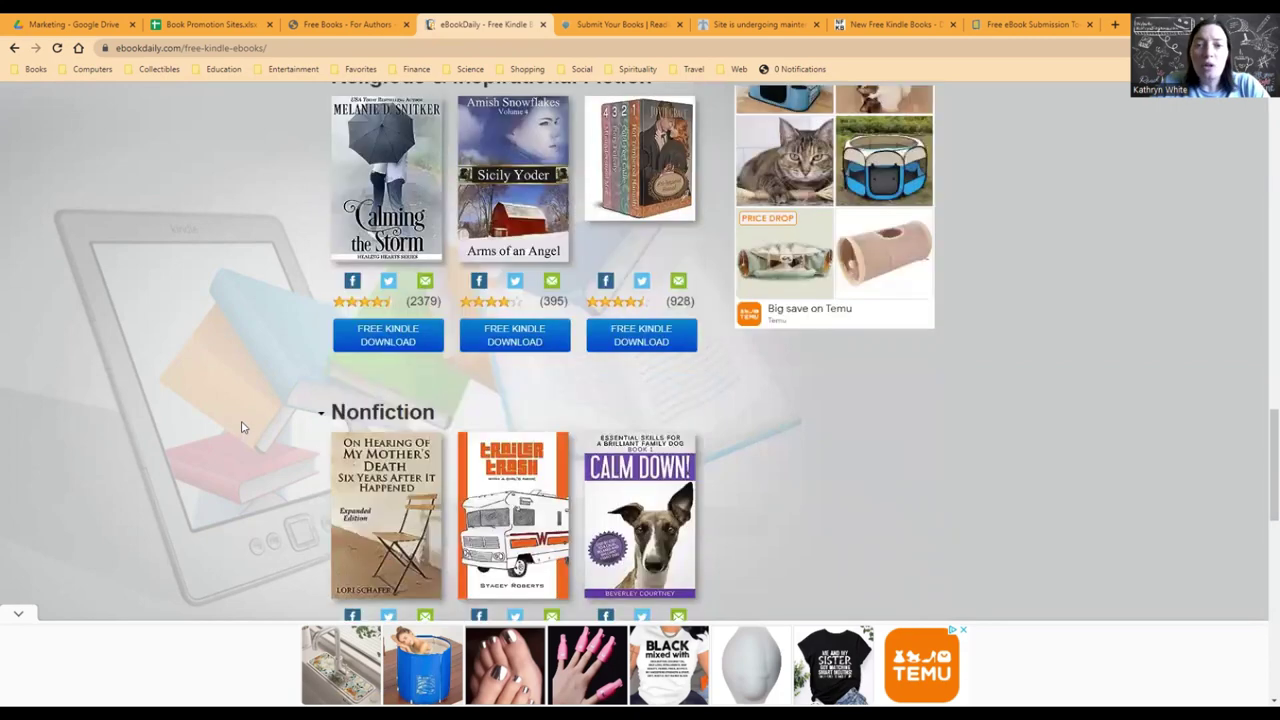
scroll(243, 418, up, 6)
scroll(243, 410, up, 15)
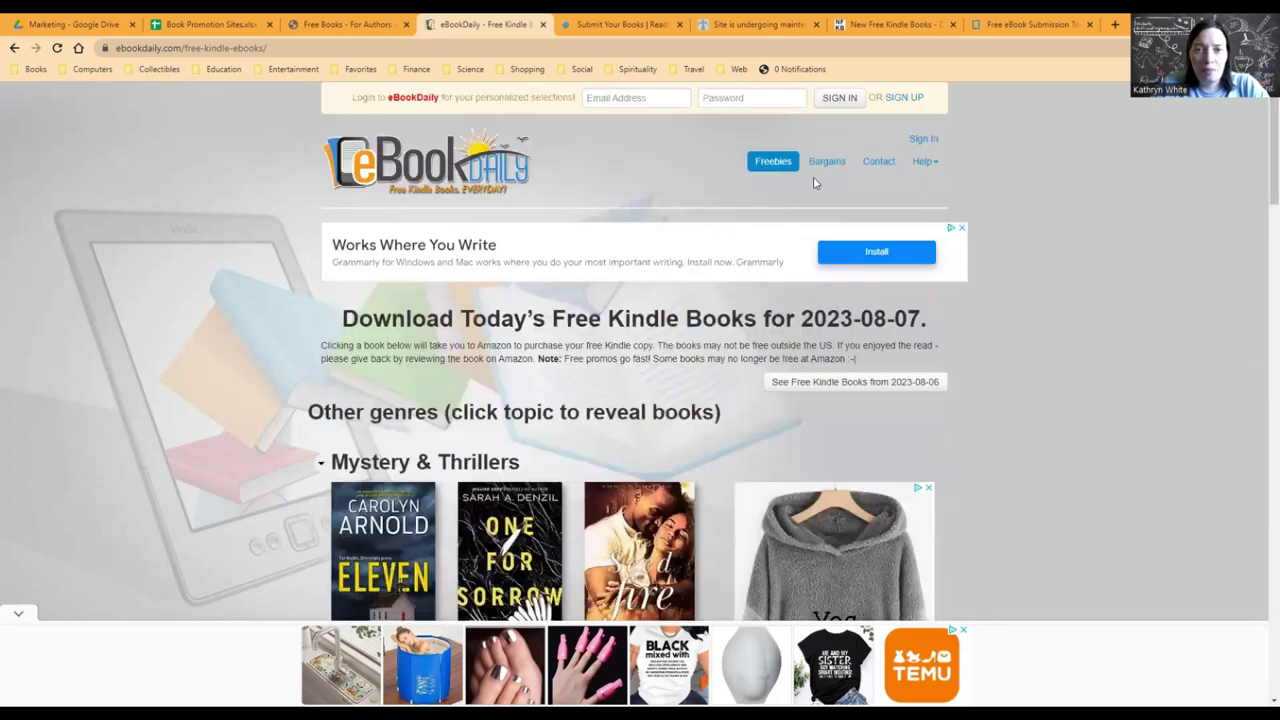
click(16, 48)
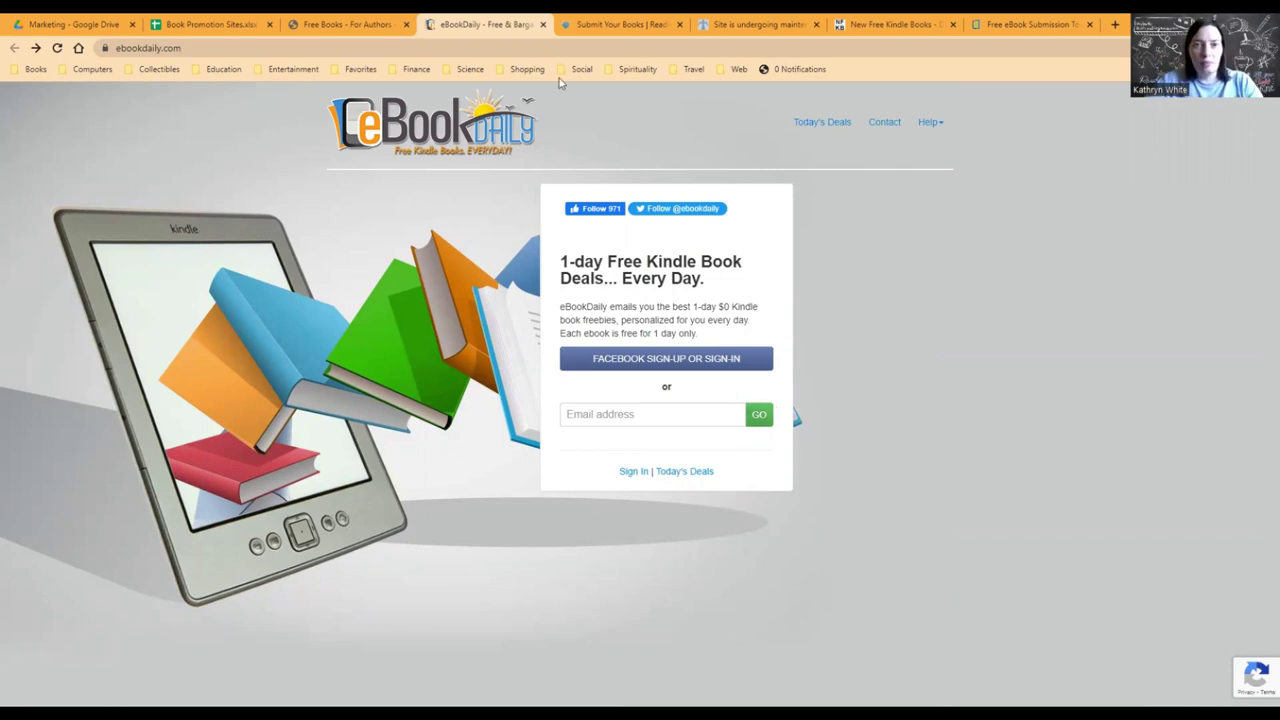
View Reading Deals' free and guaranteed submission options, and close the Bookangel.co.uk submission page.
click(607, 21)
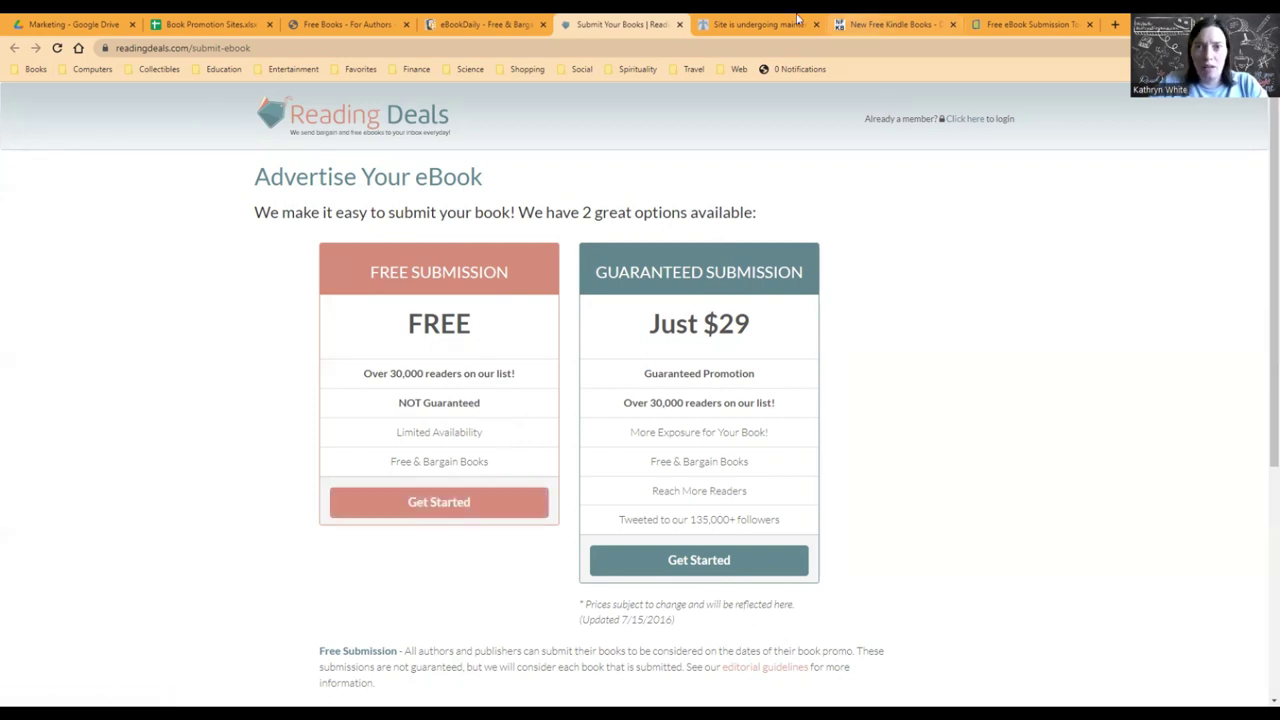
click(740, 18)
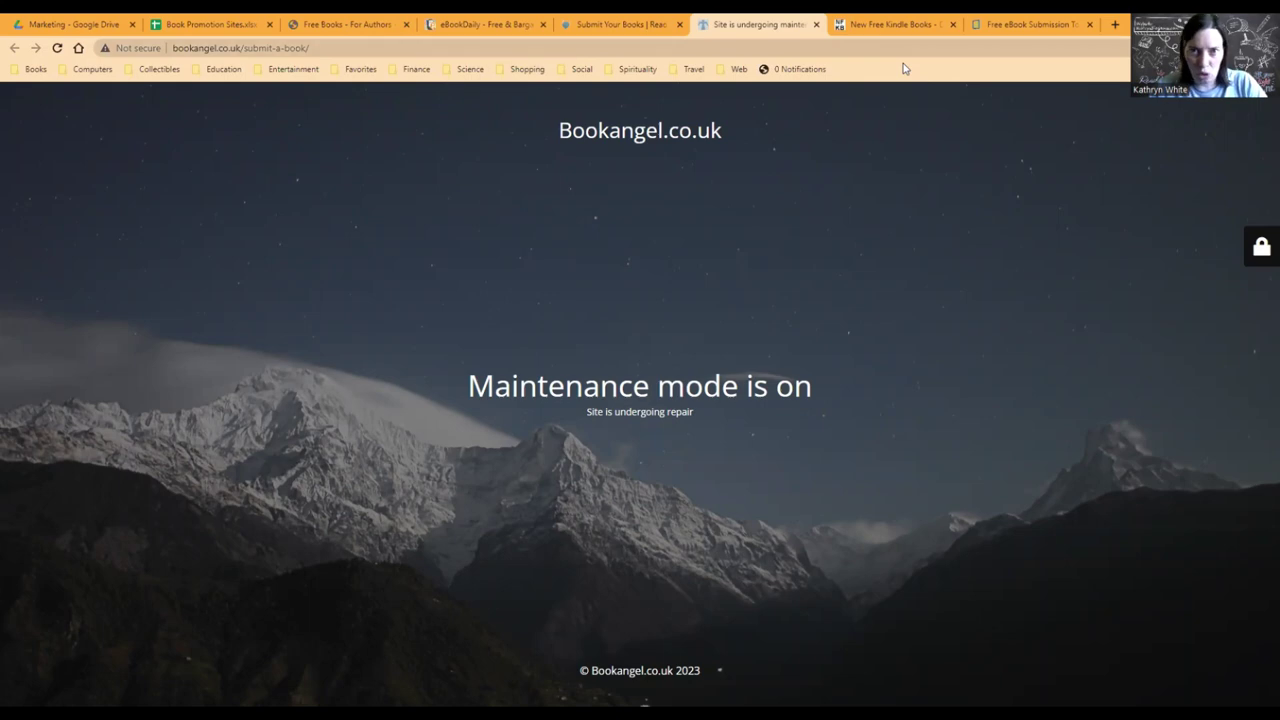
key(ctrl+w)
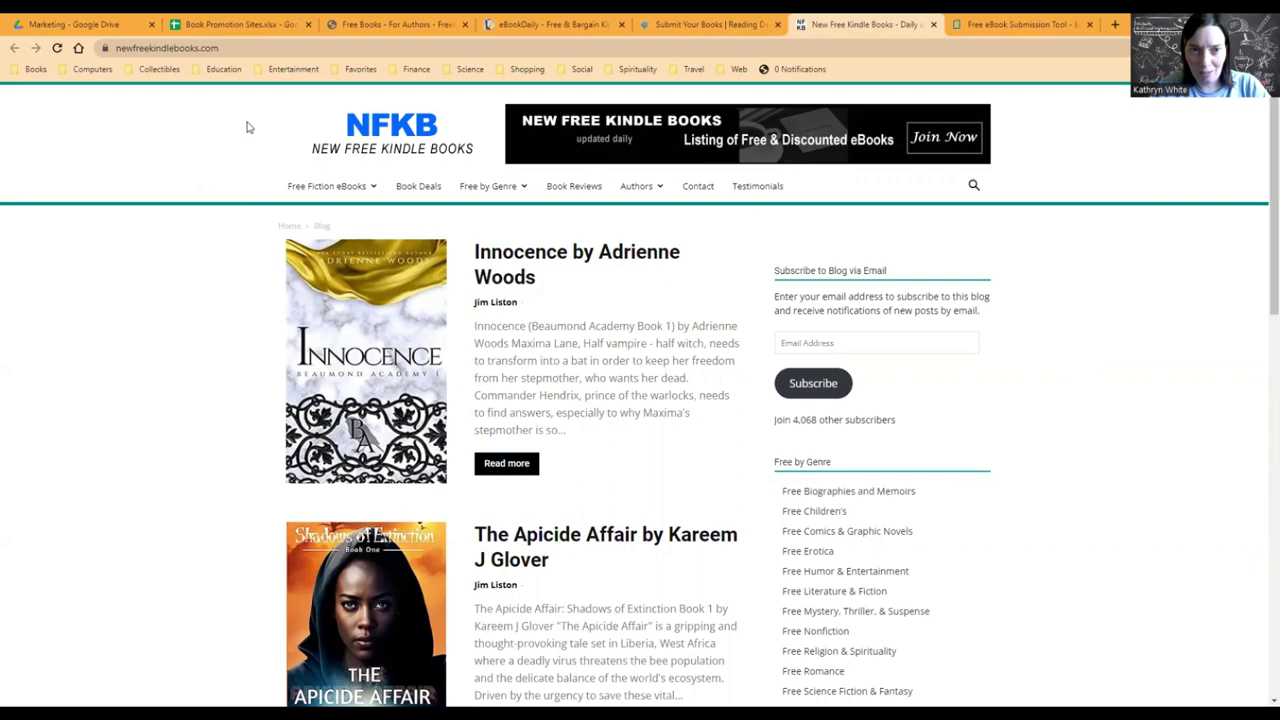
Skim the book listings on the New Free Kindle Books home page and return to its start.
scroll(240, 131, down, 1)
scroll(240, 131, up, 1)
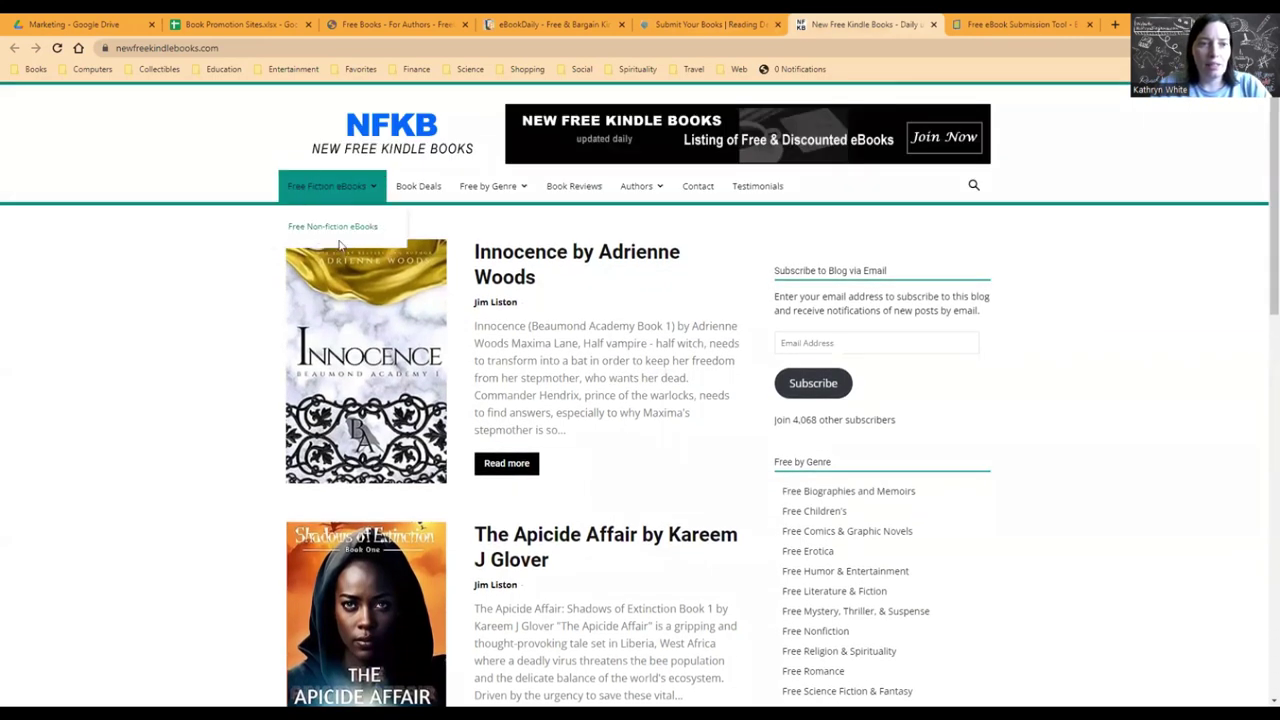
scroll(700, 330, down, 2)
scroll(700, 335, down, 9)
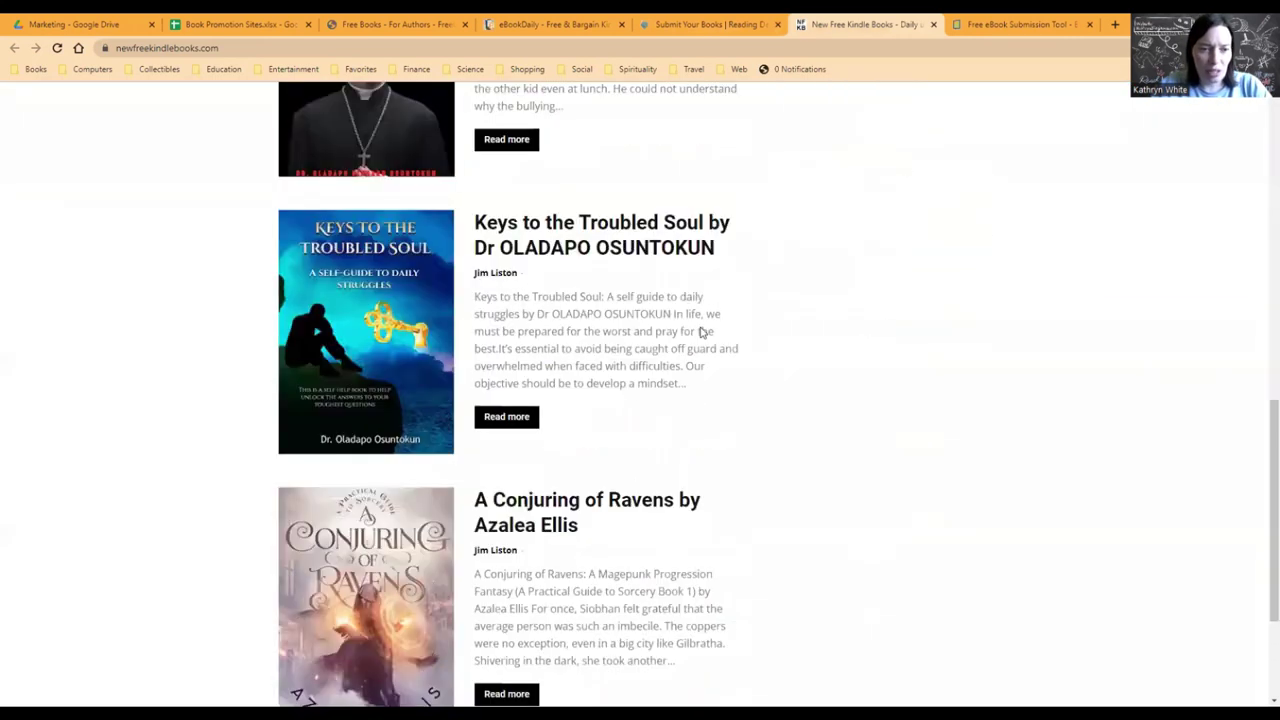
scroll(703, 326, down, 4)
scroll(703, 326, up, 6)
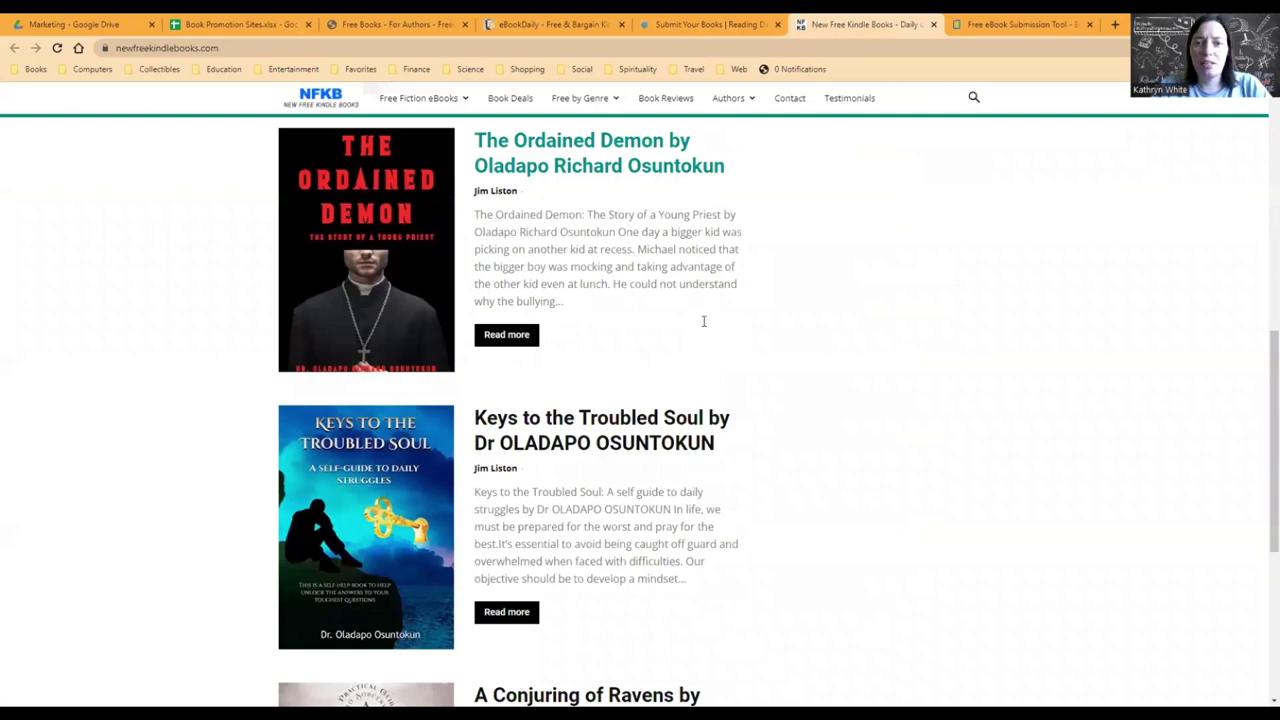
scroll(703, 322, up, 10)
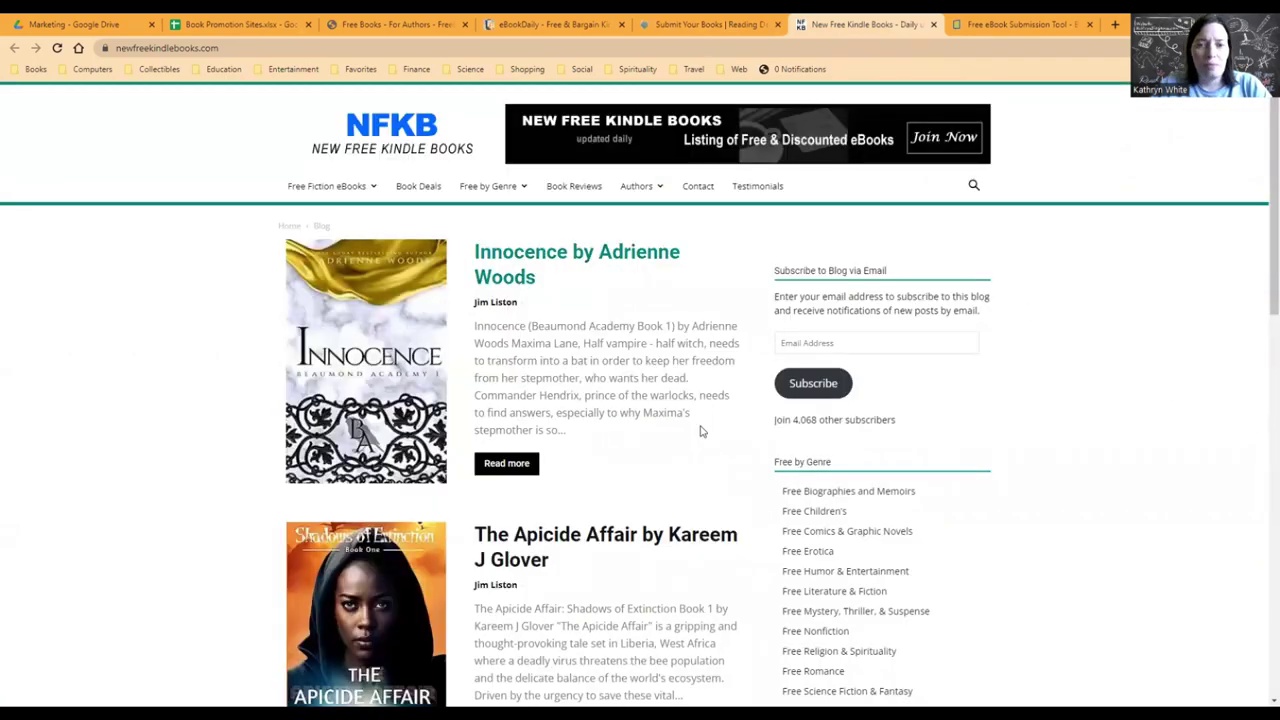
scroll(1106, 449, down, 2)
scroll(1108, 450, down, 4)
scroll(1106, 445, up, 6)
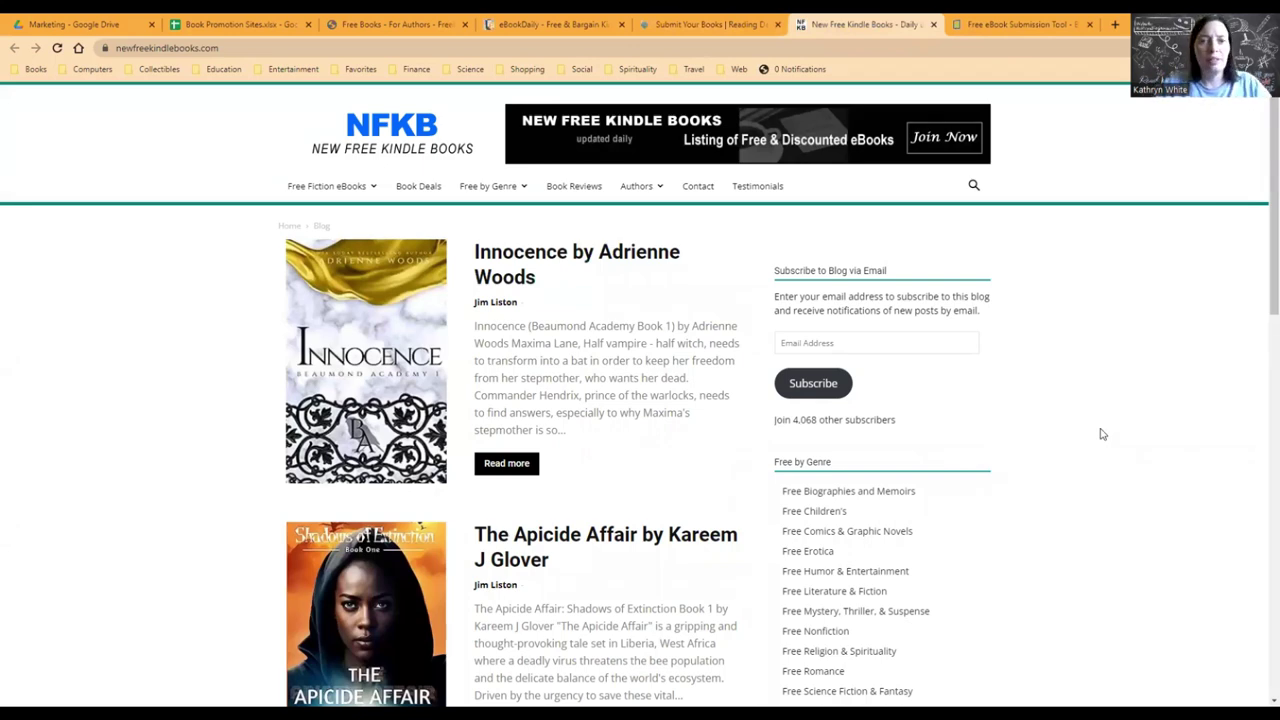
Examine the email subscription section and Free by Genre list on New Free Kindle Books.
scroll(1102, 434, down, 3)
scroll(1108, 430, up, 2)
scroll(1110, 429, down, 1)
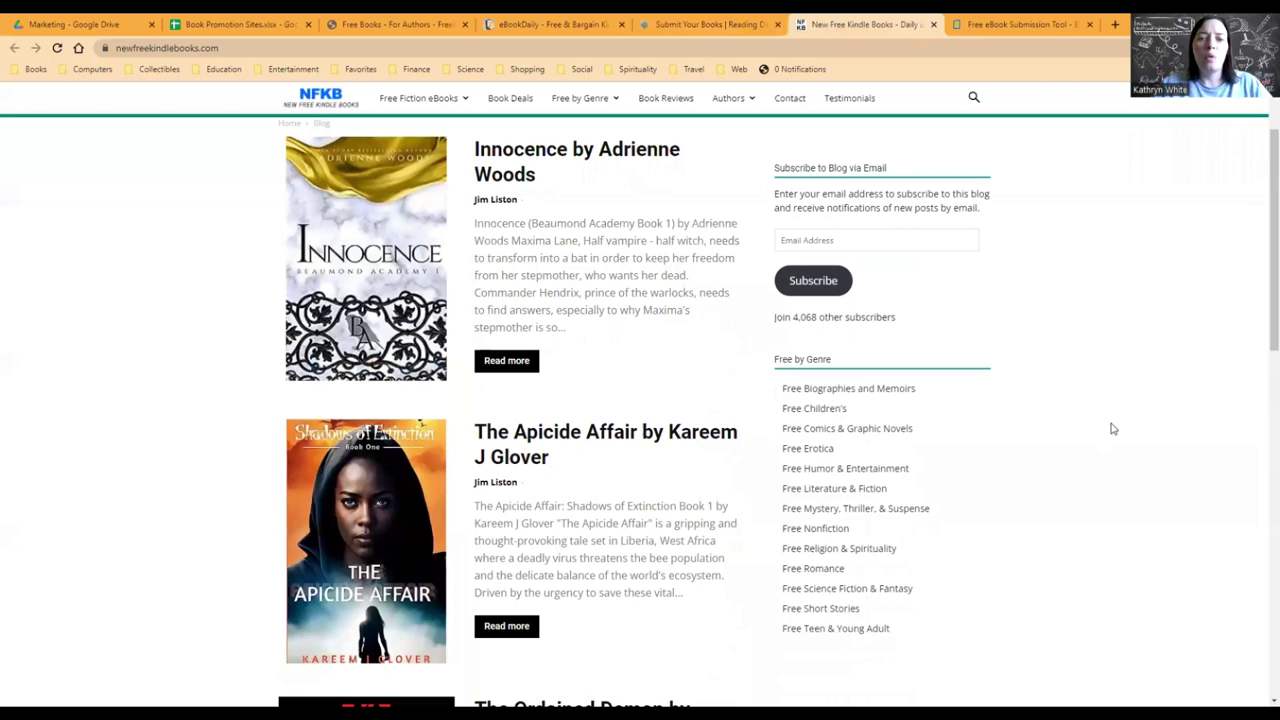
scroll(1111, 423, up, 1)
scroll(1114, 423, down, 2)
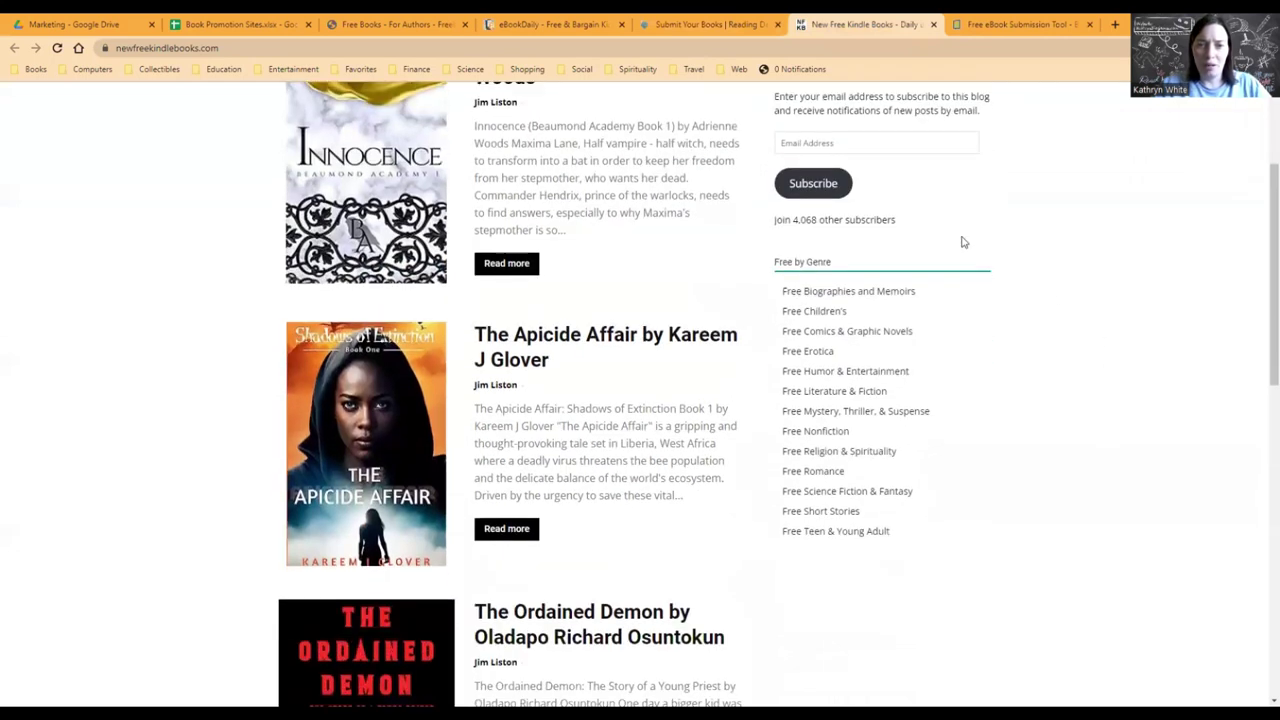
scroll(694, 289, up, 1)
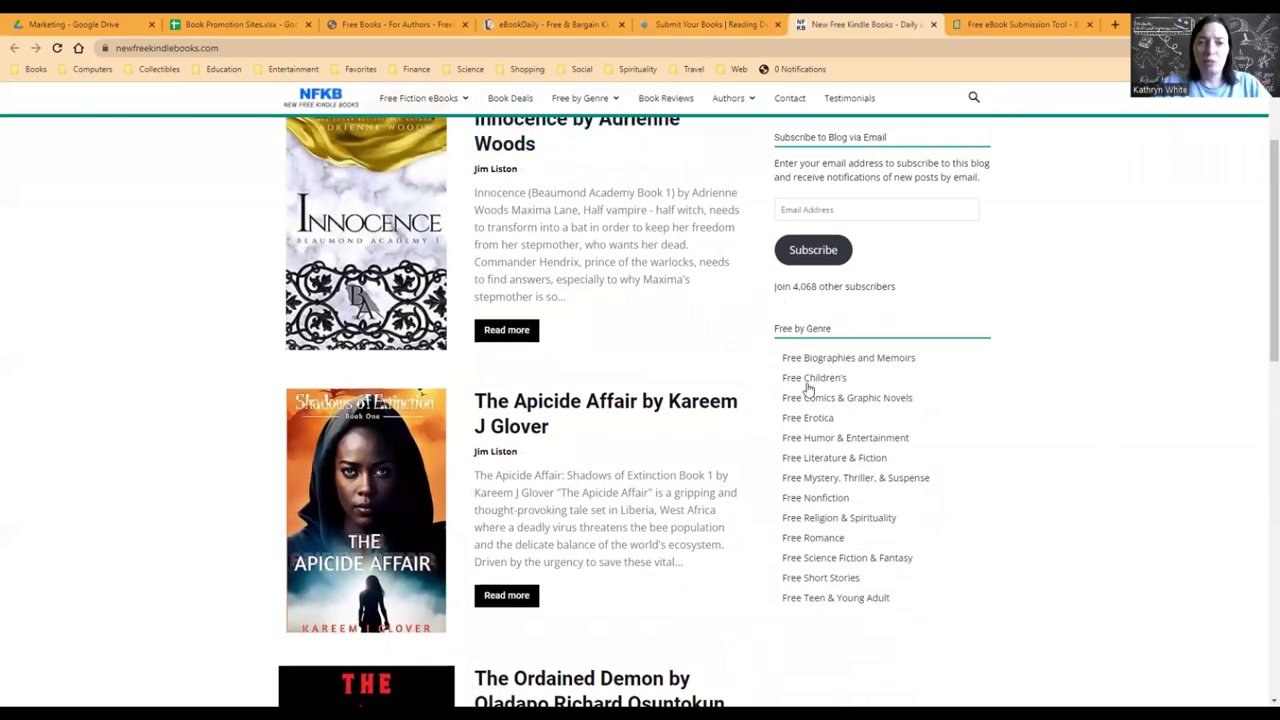
scroll(911, 455, down, 3)
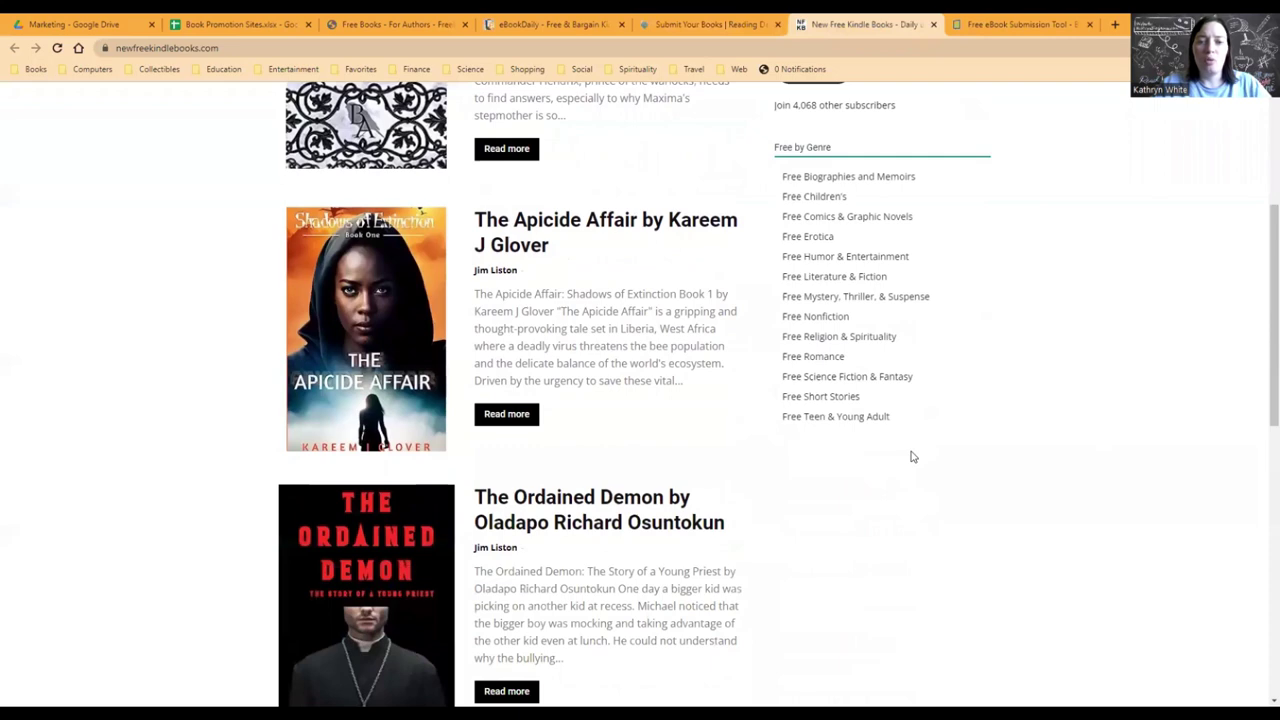
scroll(931, 429, up, 5)
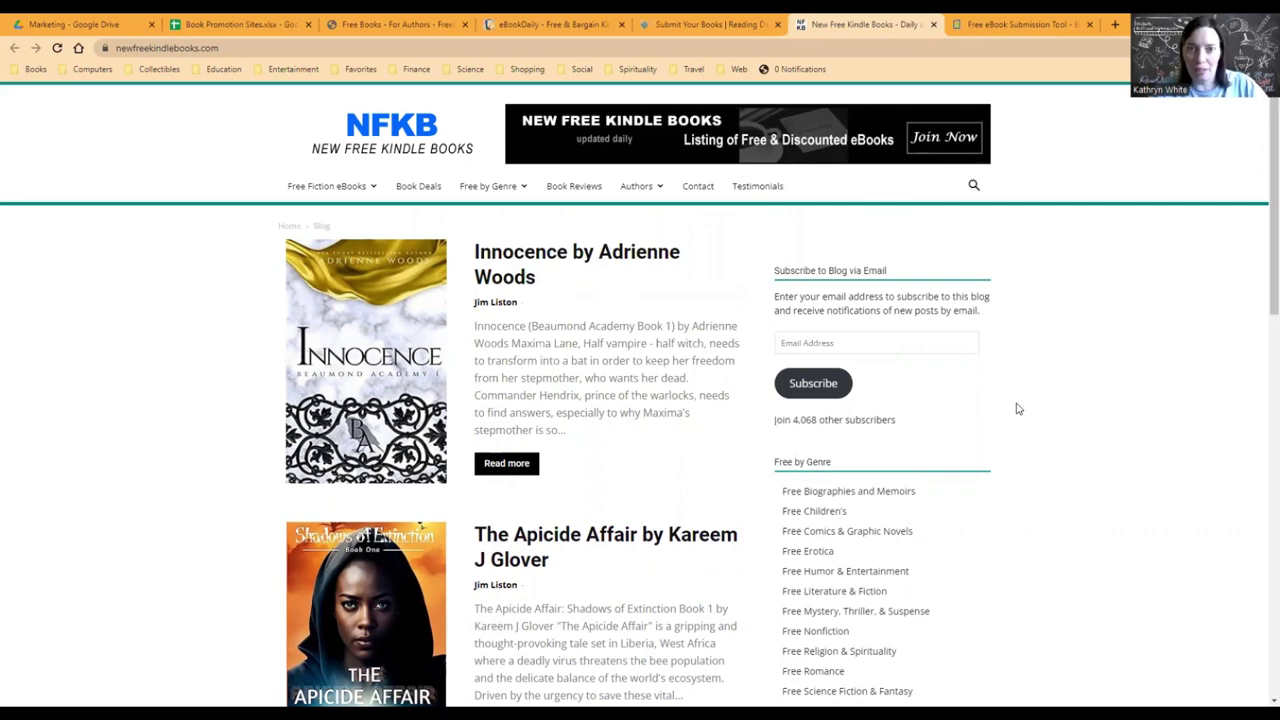
scroll(1037, 380, down, 1)
scroll(1041, 382, up, 1)
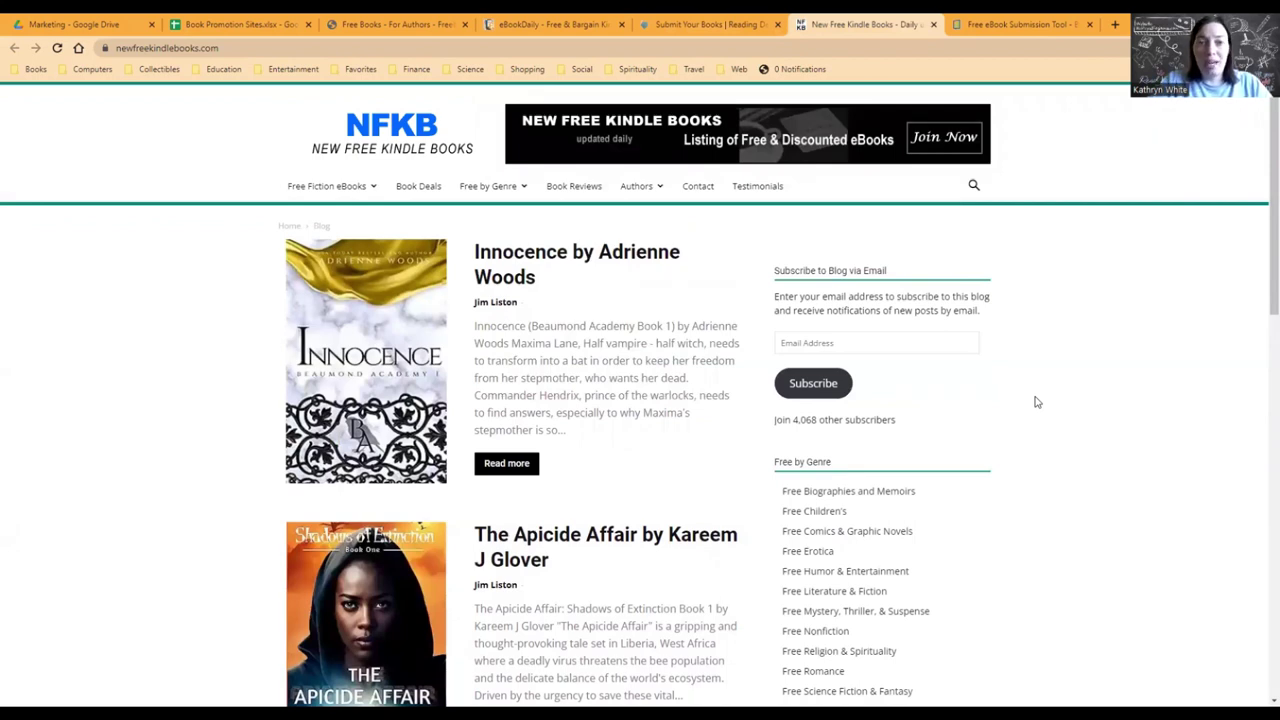
Switch to the Book Marketing Tools page and examine the features of its free eBook submission tool.
click(1005, 24)
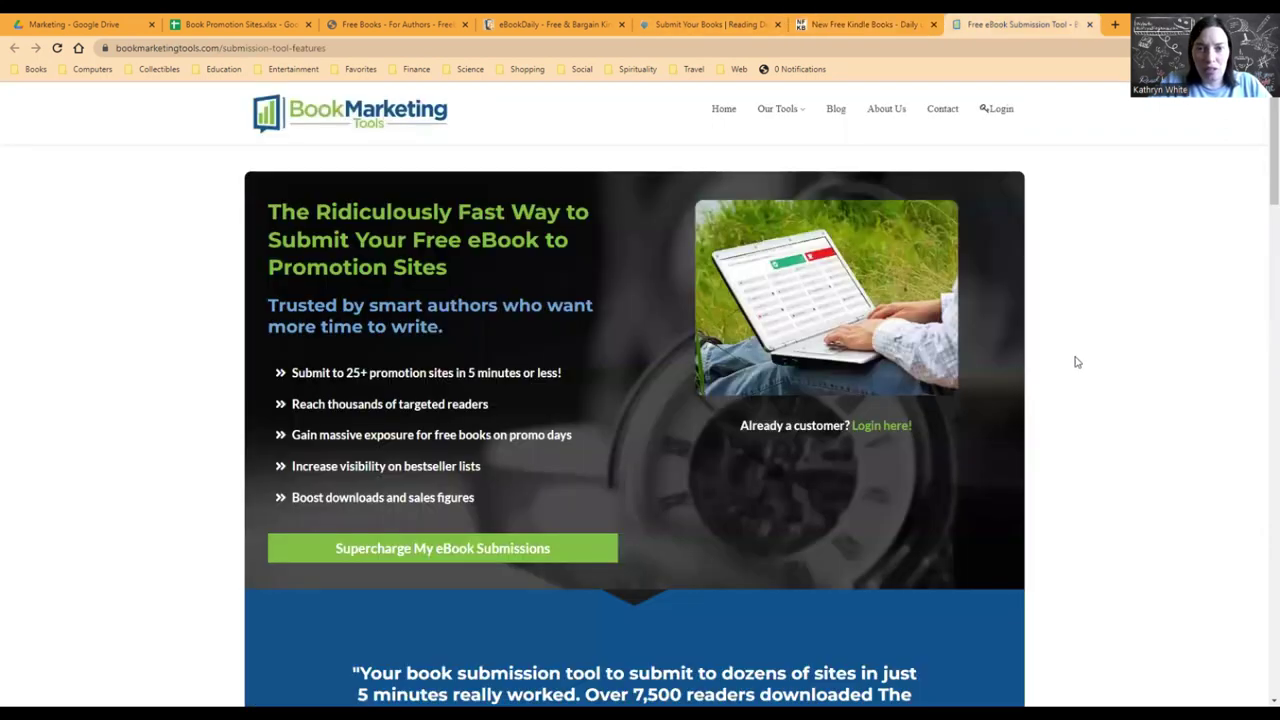
scroll(1109, 370, down, 1)
scroll(1111, 371, up, 1)
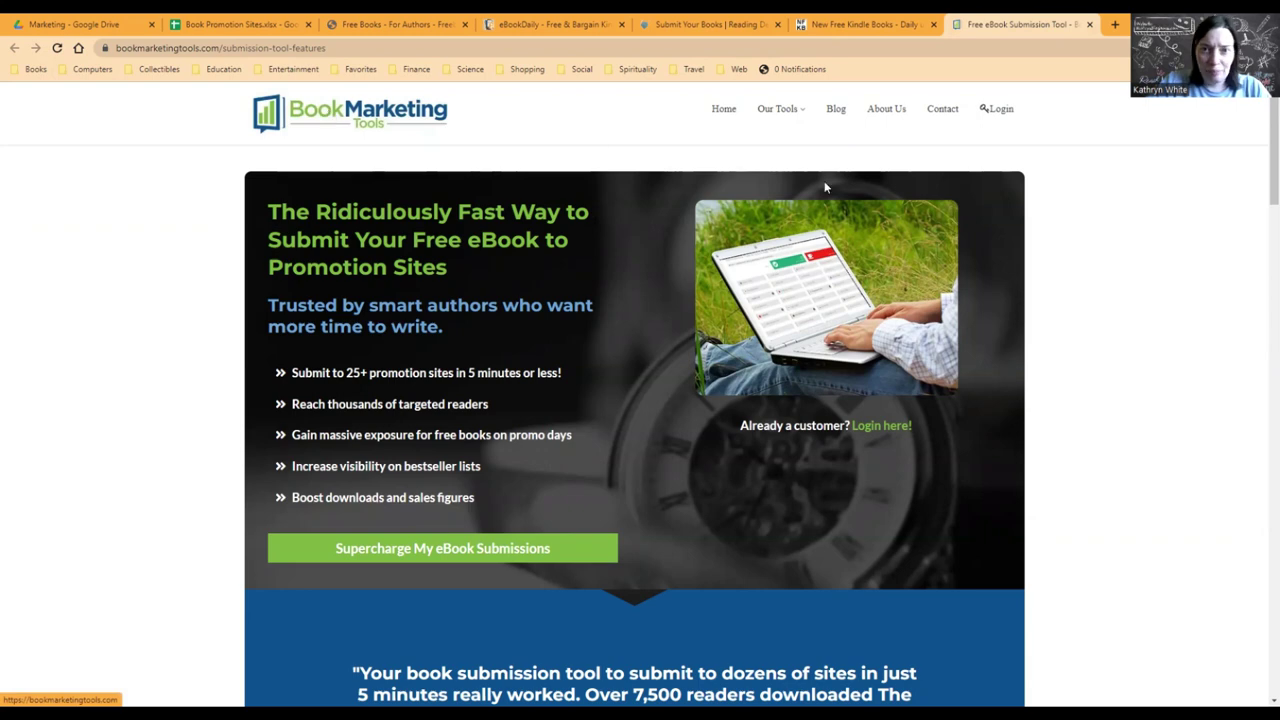
scroll(1085, 267, down, 1)
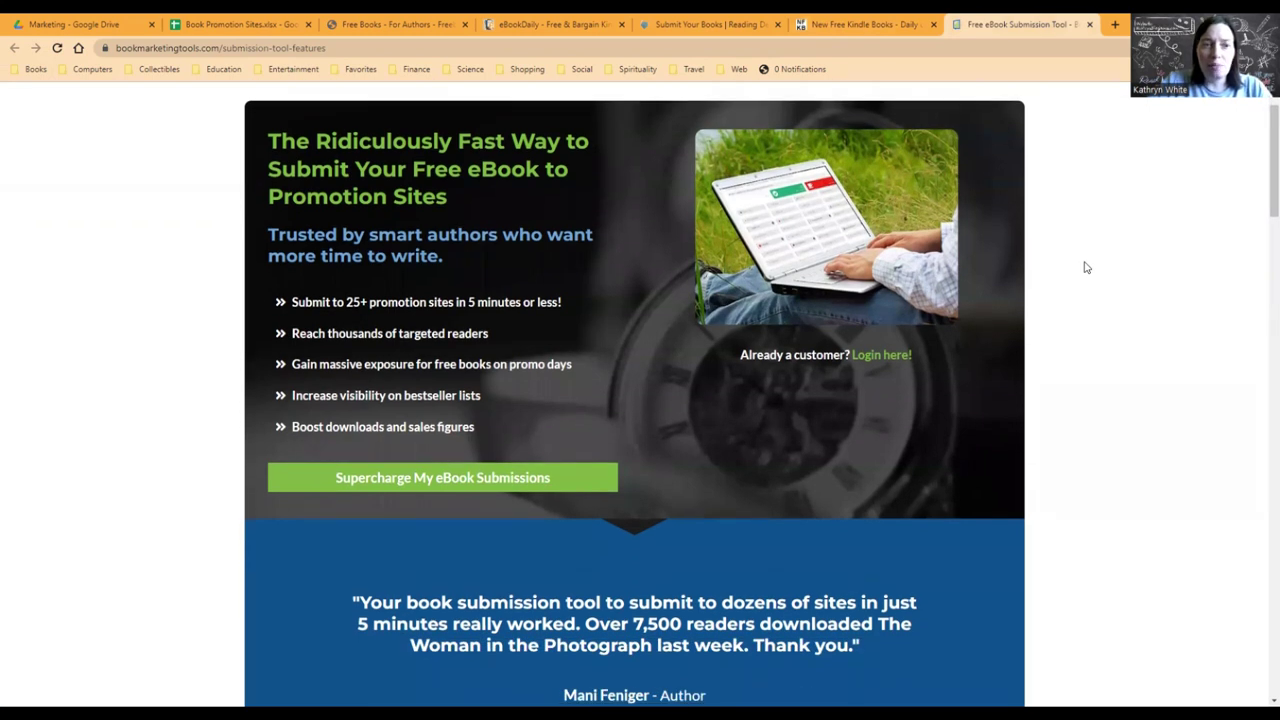
scroll(1085, 267, down, 3)
scroll(1082, 270, up, 4)
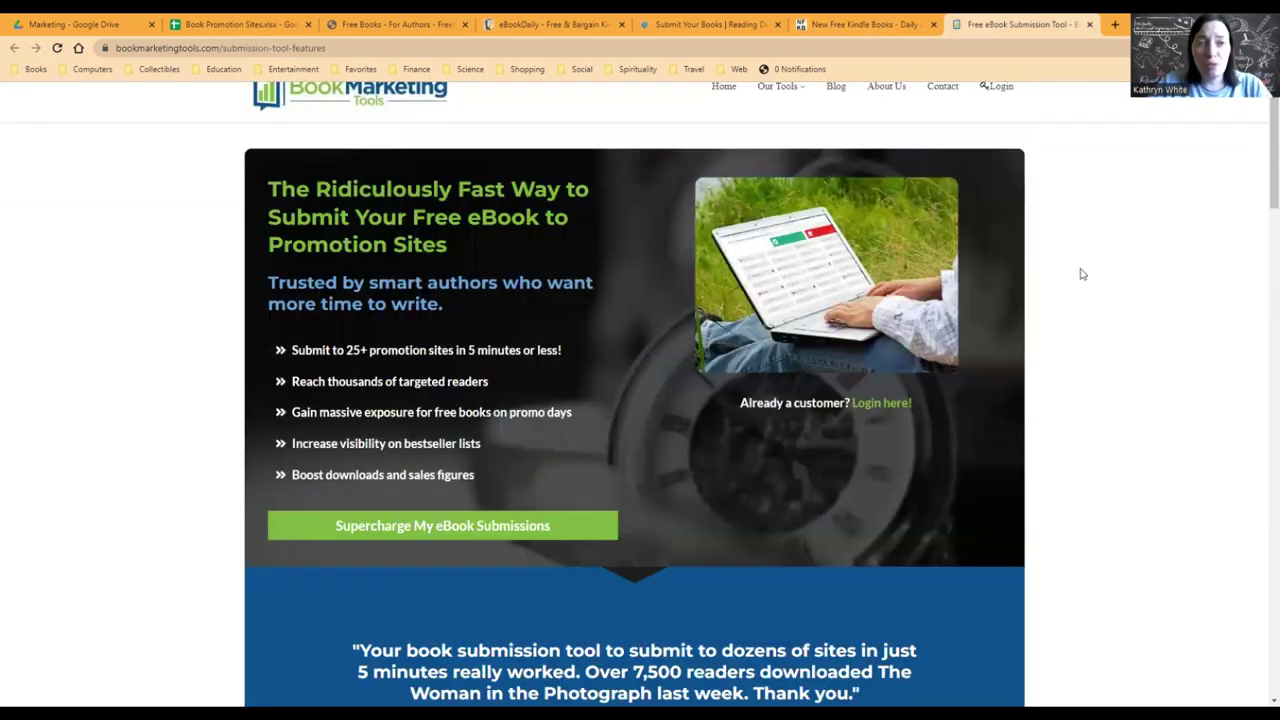
Review the Round 6 promotions in the Book Promotion Sites spreadsheet, and return to the eBookDaily home page.
click(236, 24)
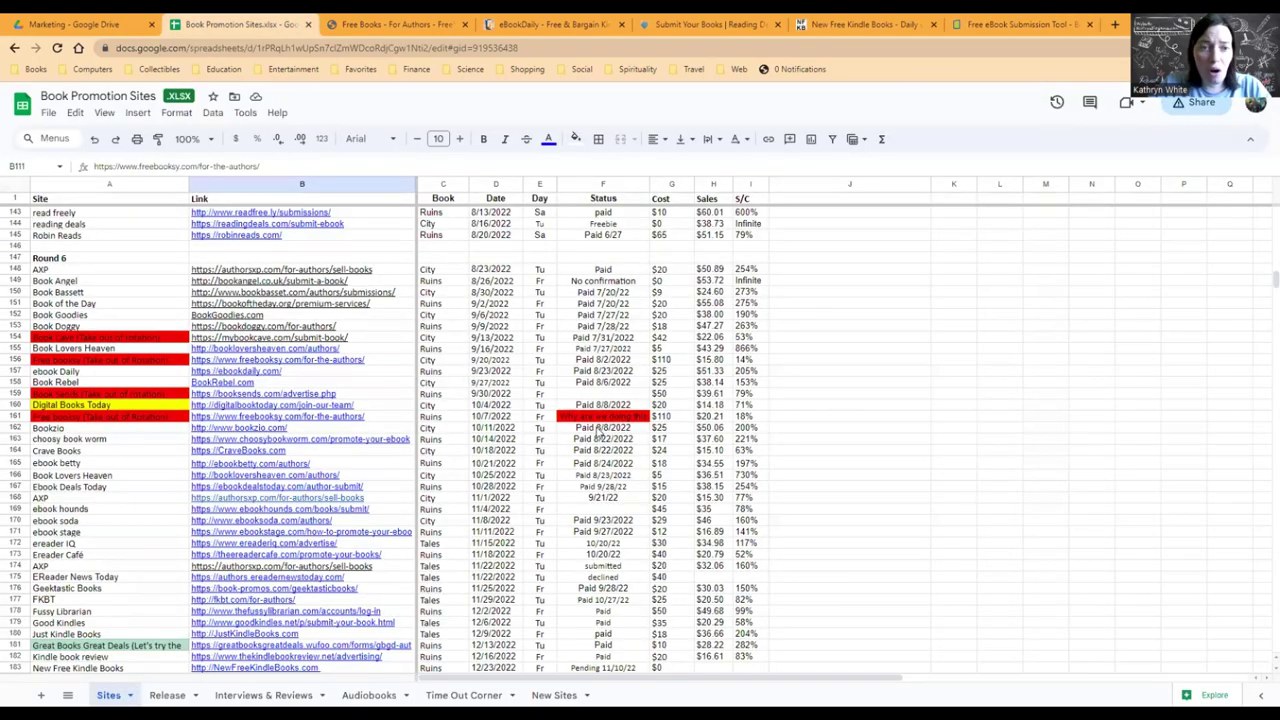
scroll(600, 433, down, 5)
scroll(611, 423, up, 4)
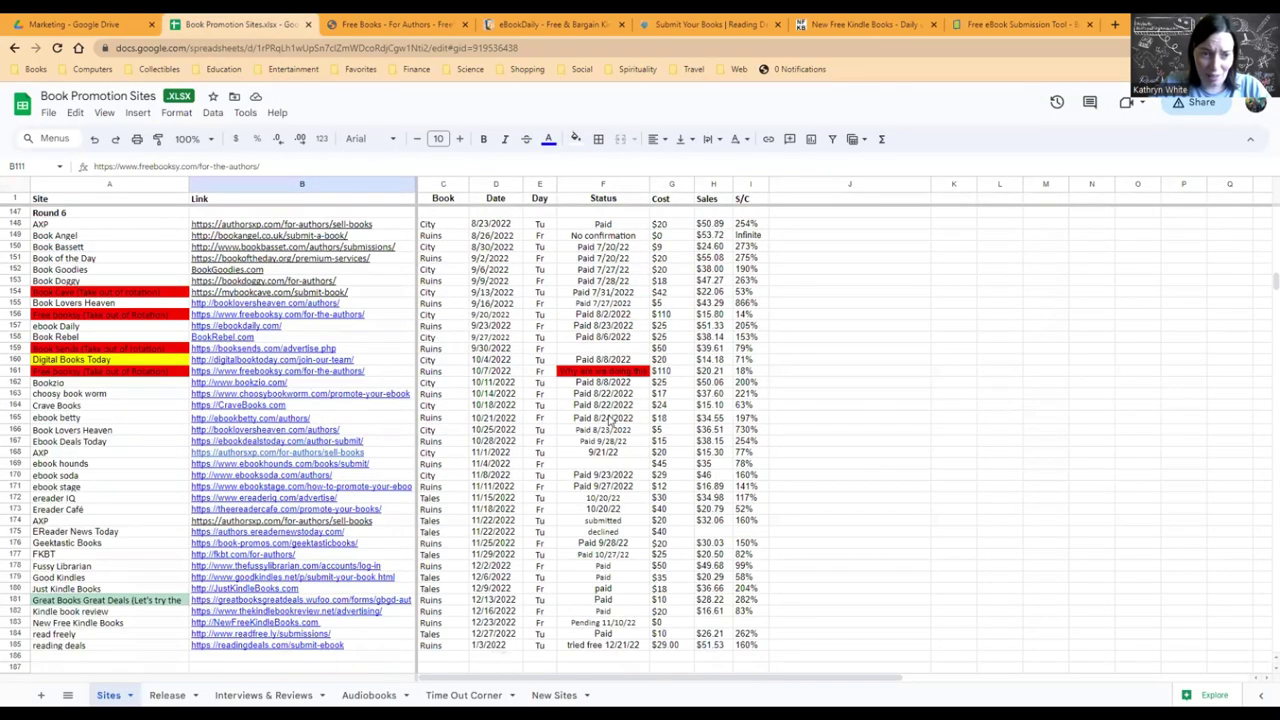
scroll(611, 423, up, 1)
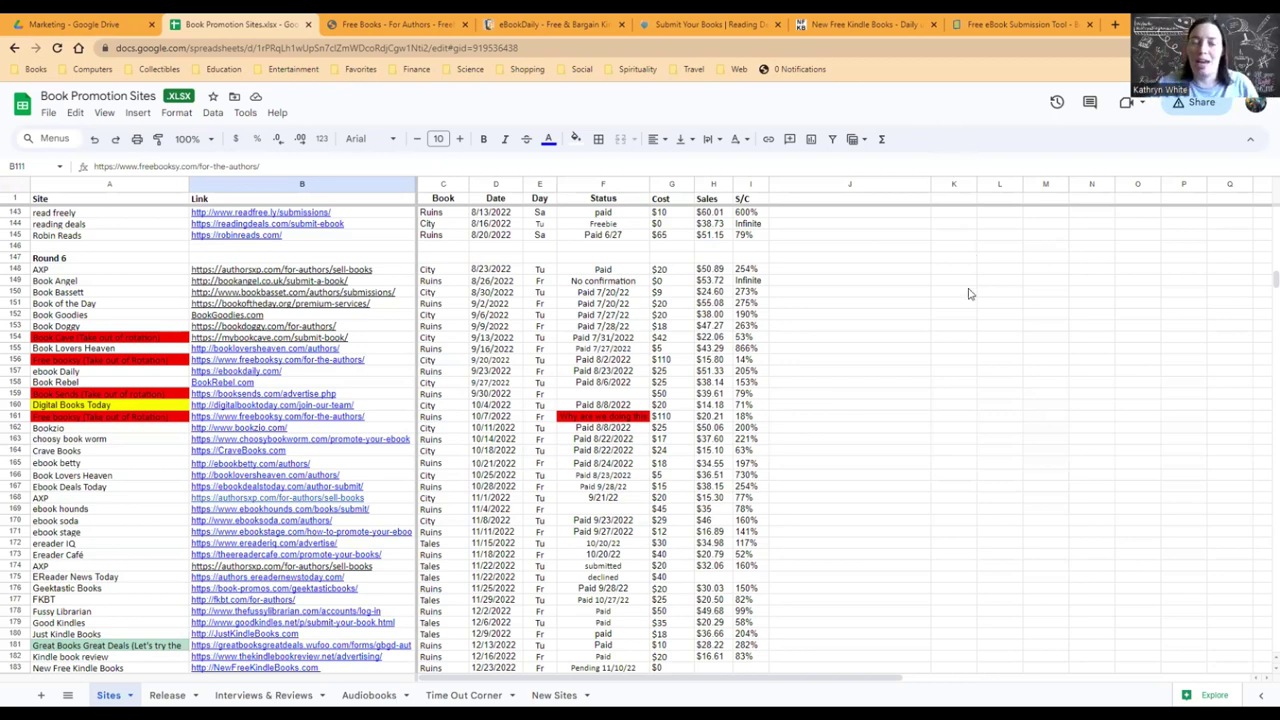
key(ctrl+5)
click(528, 20)
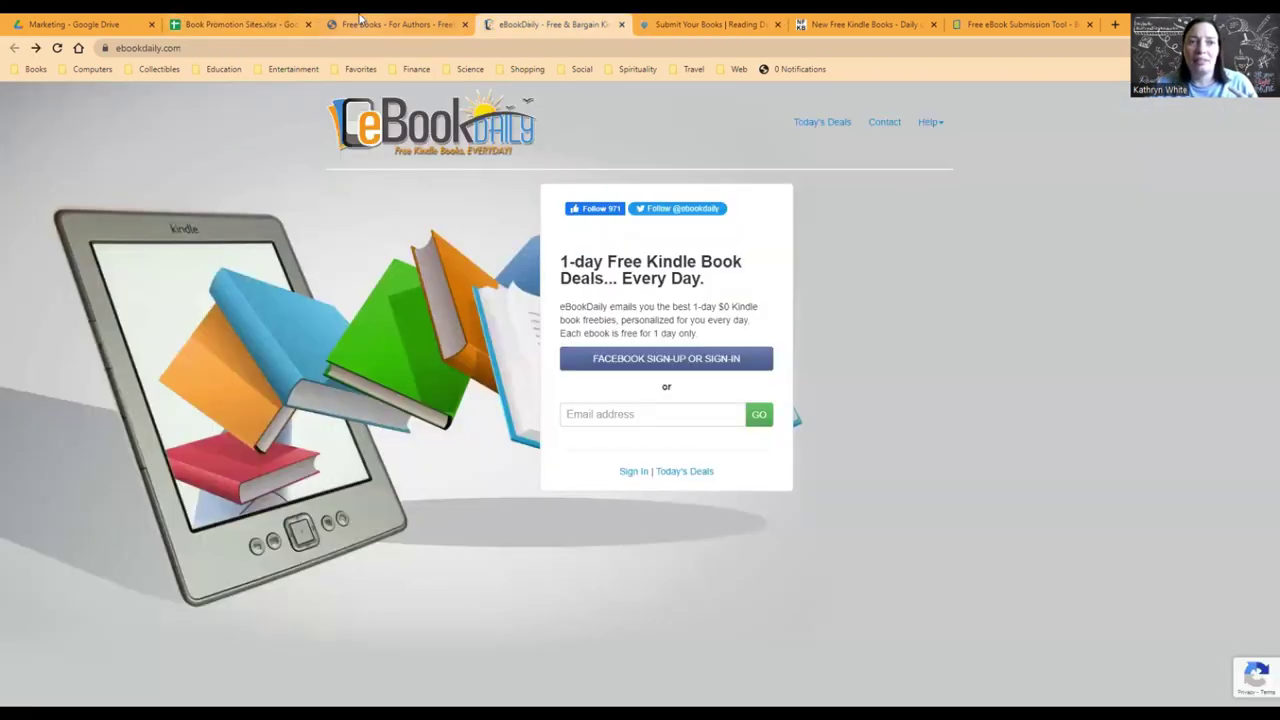
Return to the Book Marketing Tools page and review the introductory benefits of its free eBook submission tool.
click(880, 22)
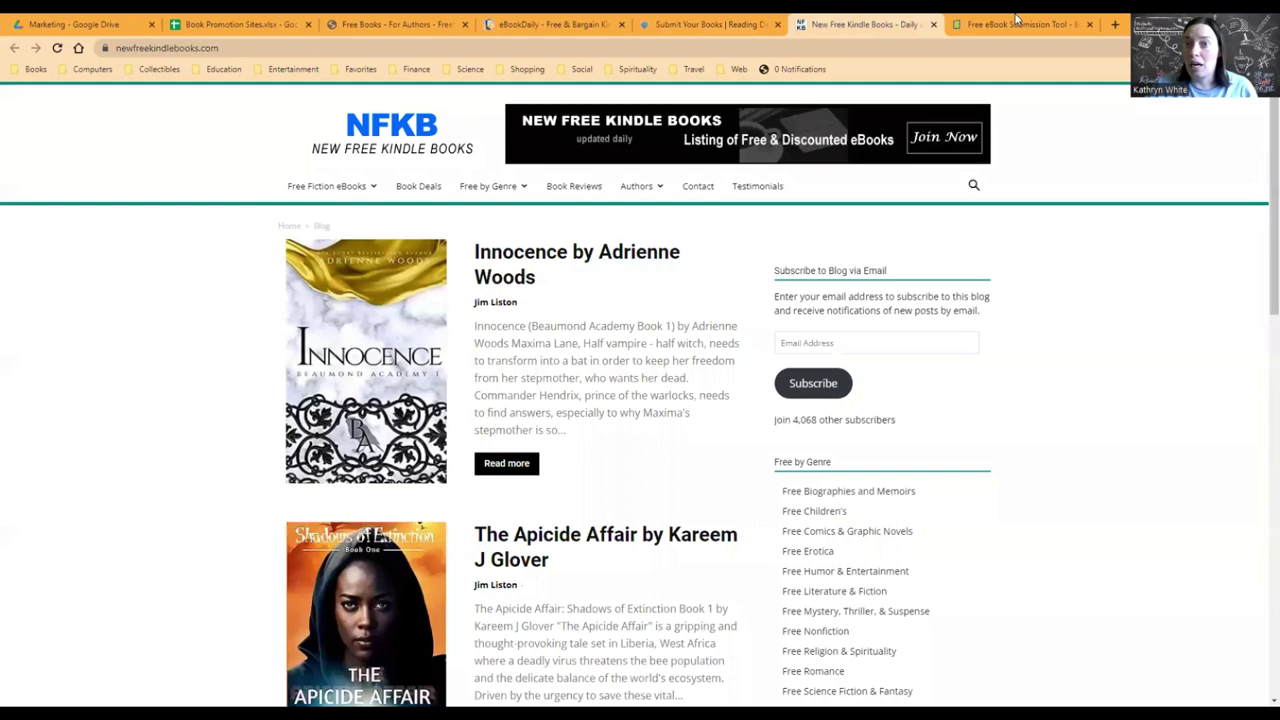
click(1017, 22)
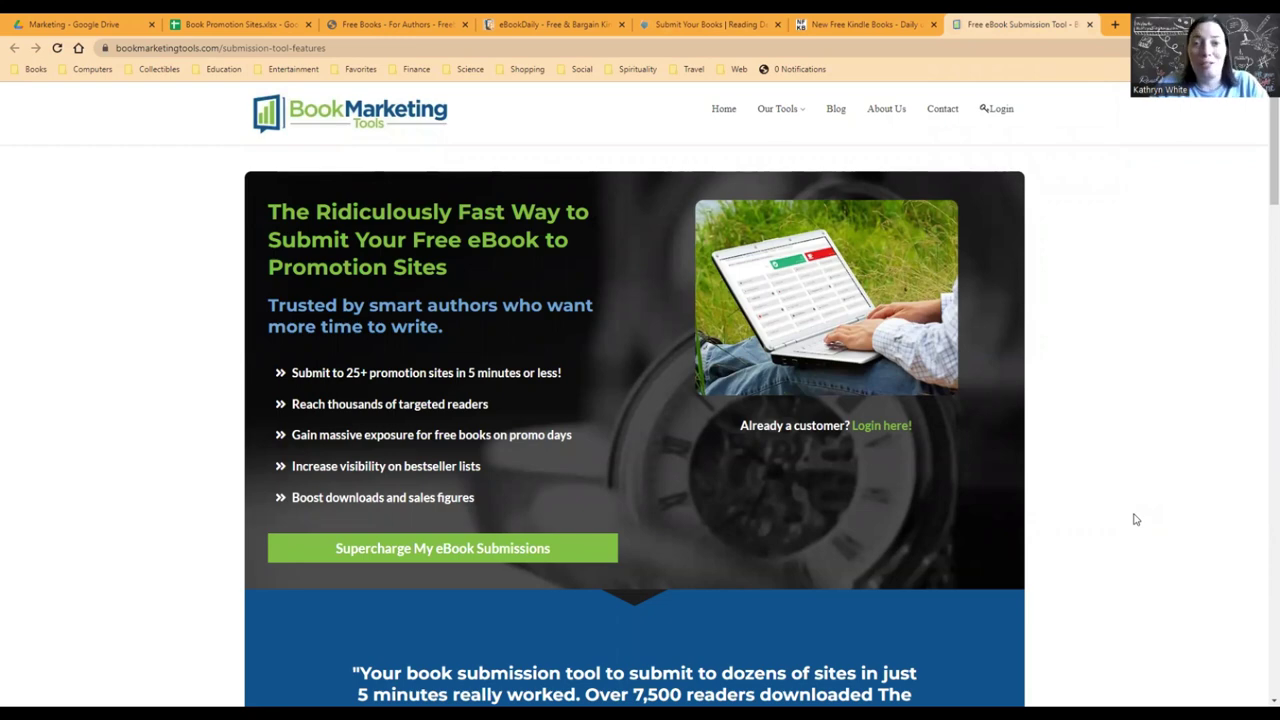
scroll(1097, 506, down, 1)
scroll(1098, 509, up, 1)
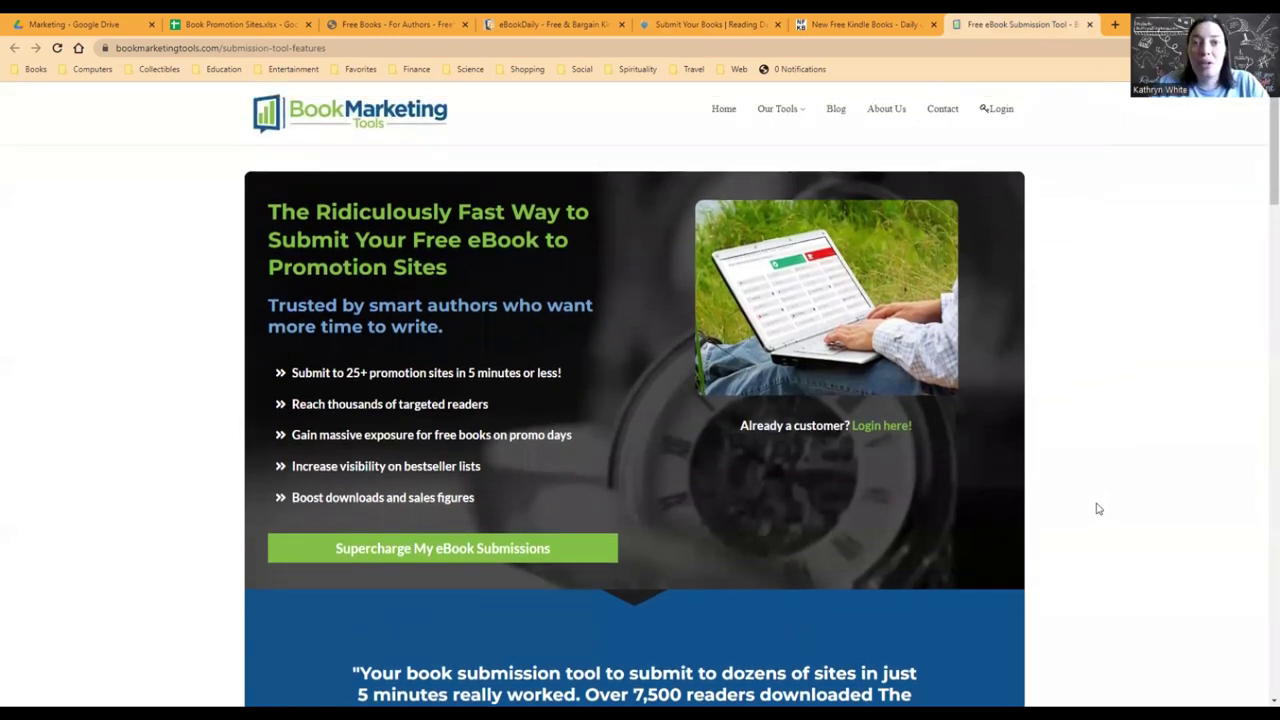
scroll(1097, 508, down, 1)
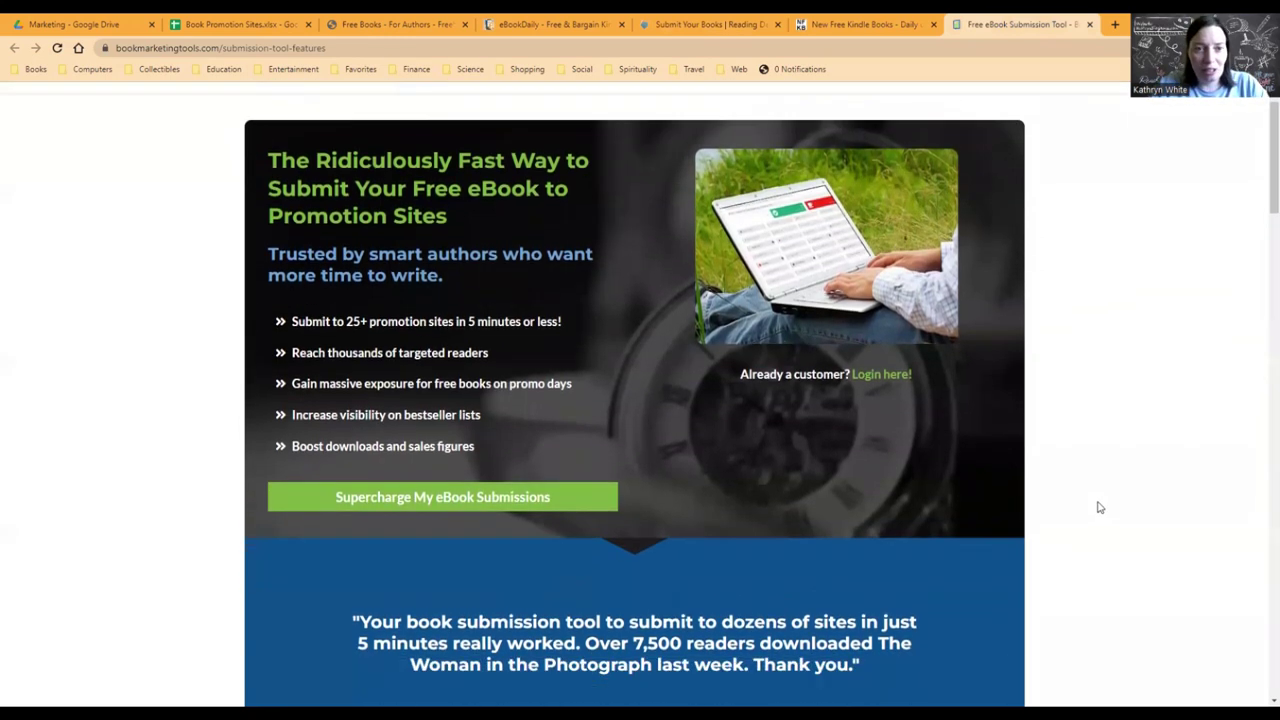
scroll(1098, 507, up, 1)
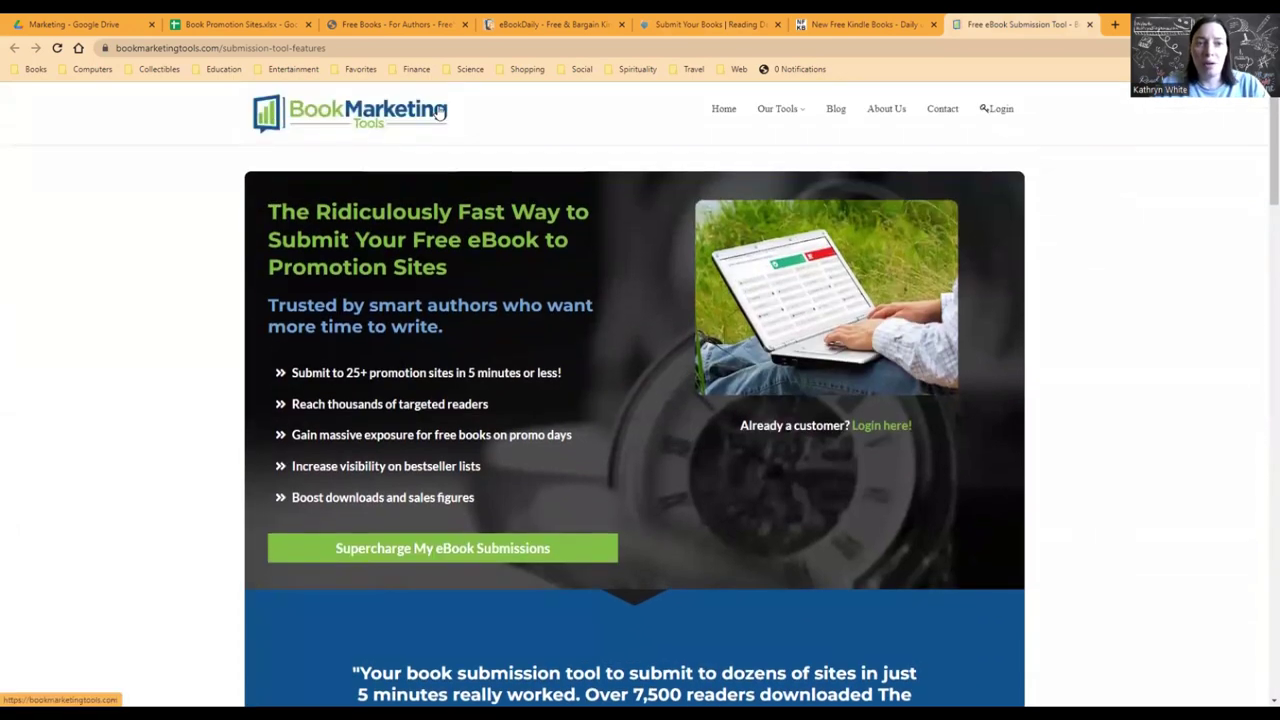
Skim the Book Marketing Tools page through the with-and-without-tool comparison to the pricing section, and return to its start.
scroll(1094, 237, down, 2)
scroll(1094, 237, down, 3)
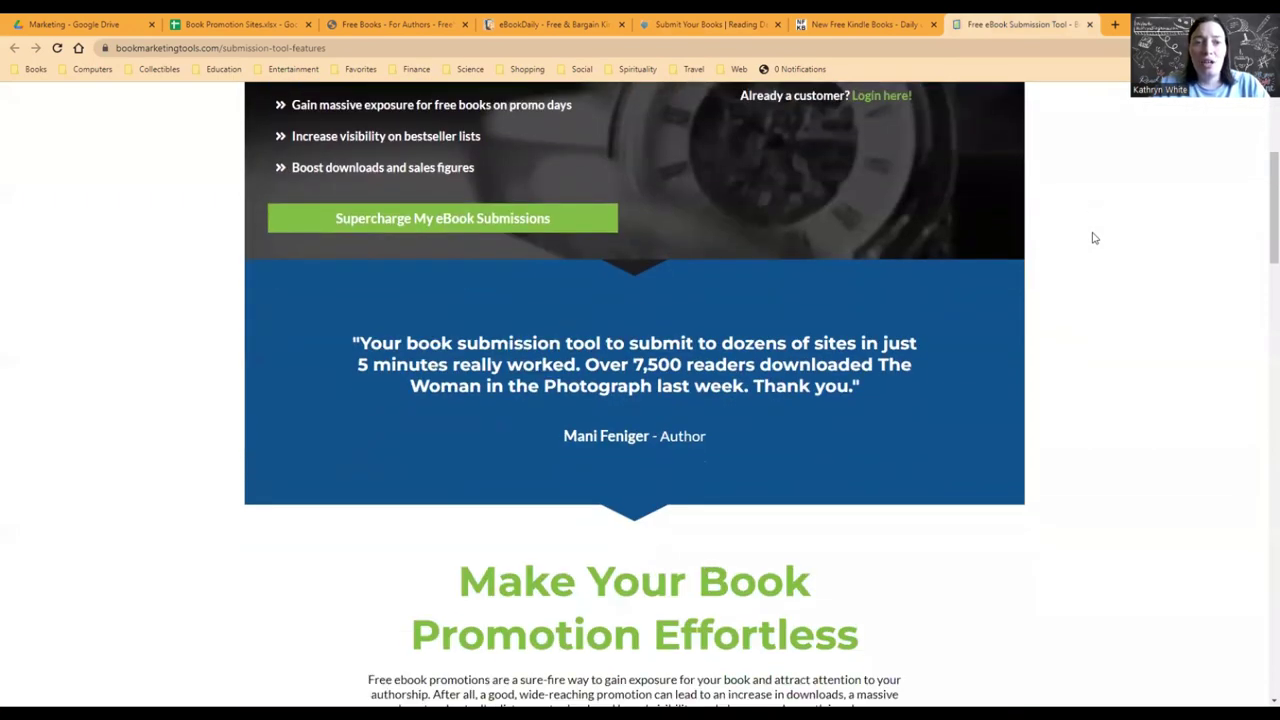
scroll(1094, 237, down, 6)
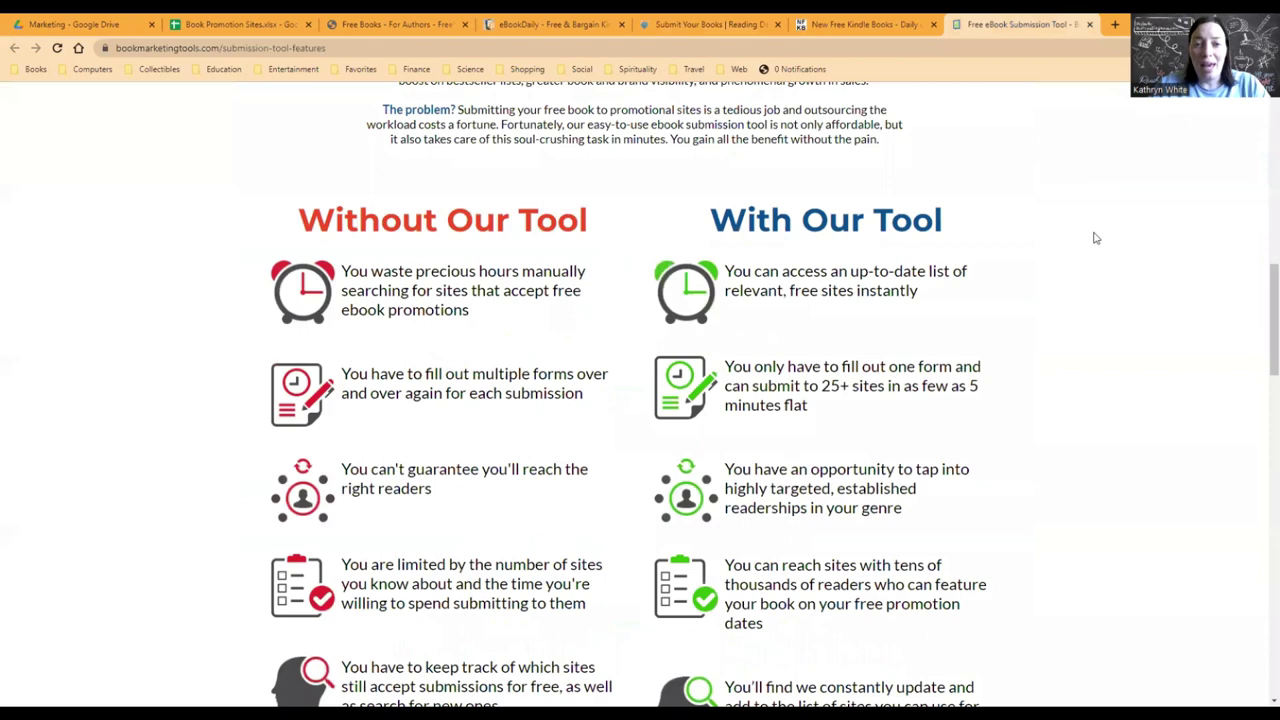
scroll(1094, 237, down, 15)
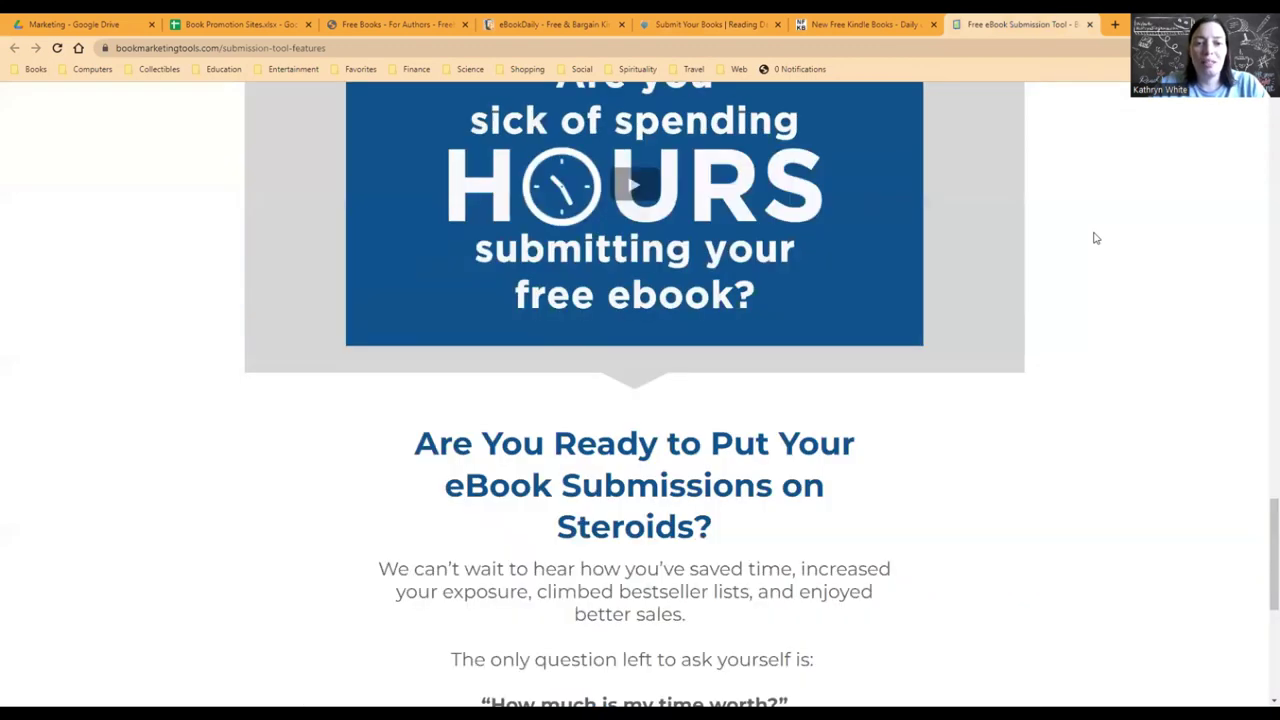
scroll(1094, 237, down, 5)
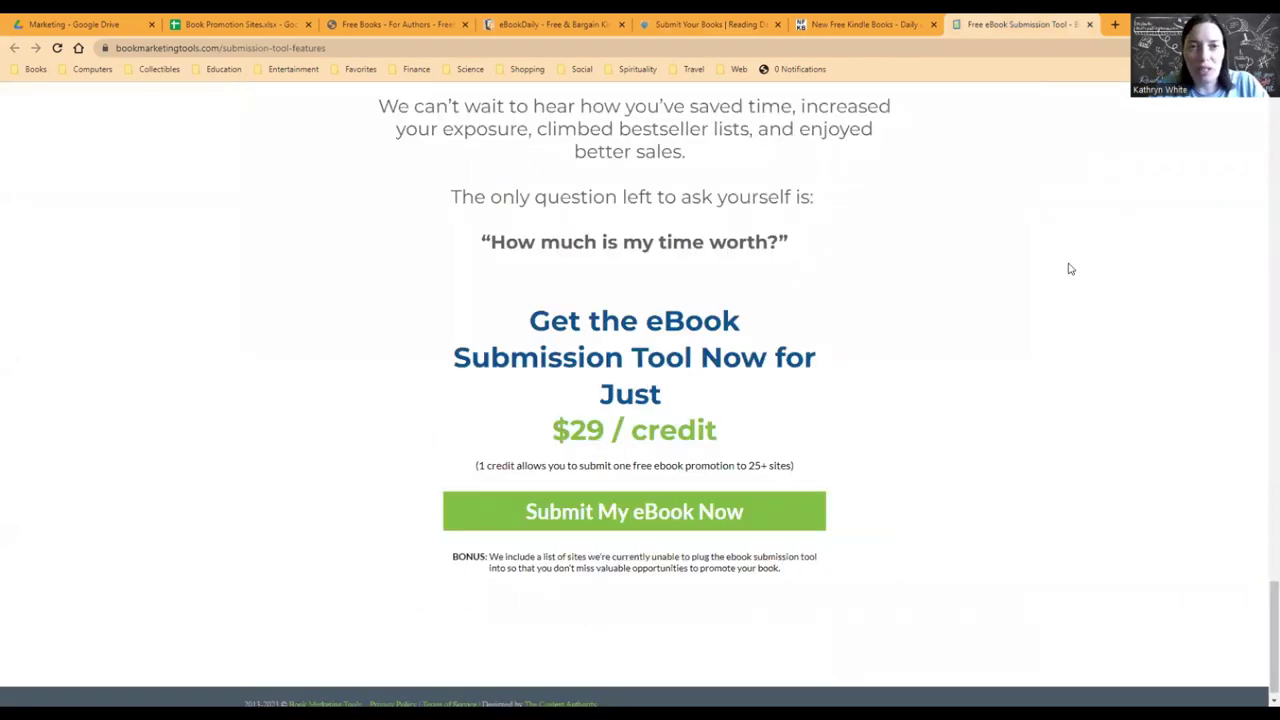
scroll(1054, 285, up, 17)
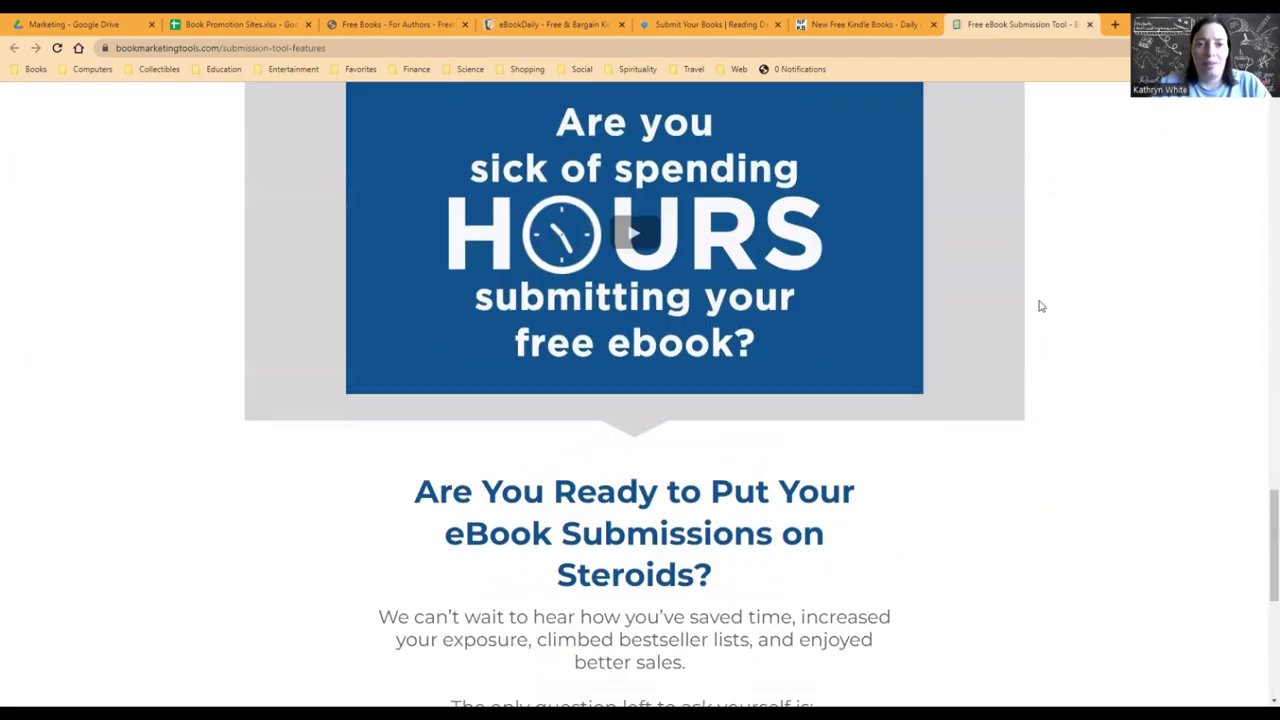
scroll(1045, 343, up, 15)
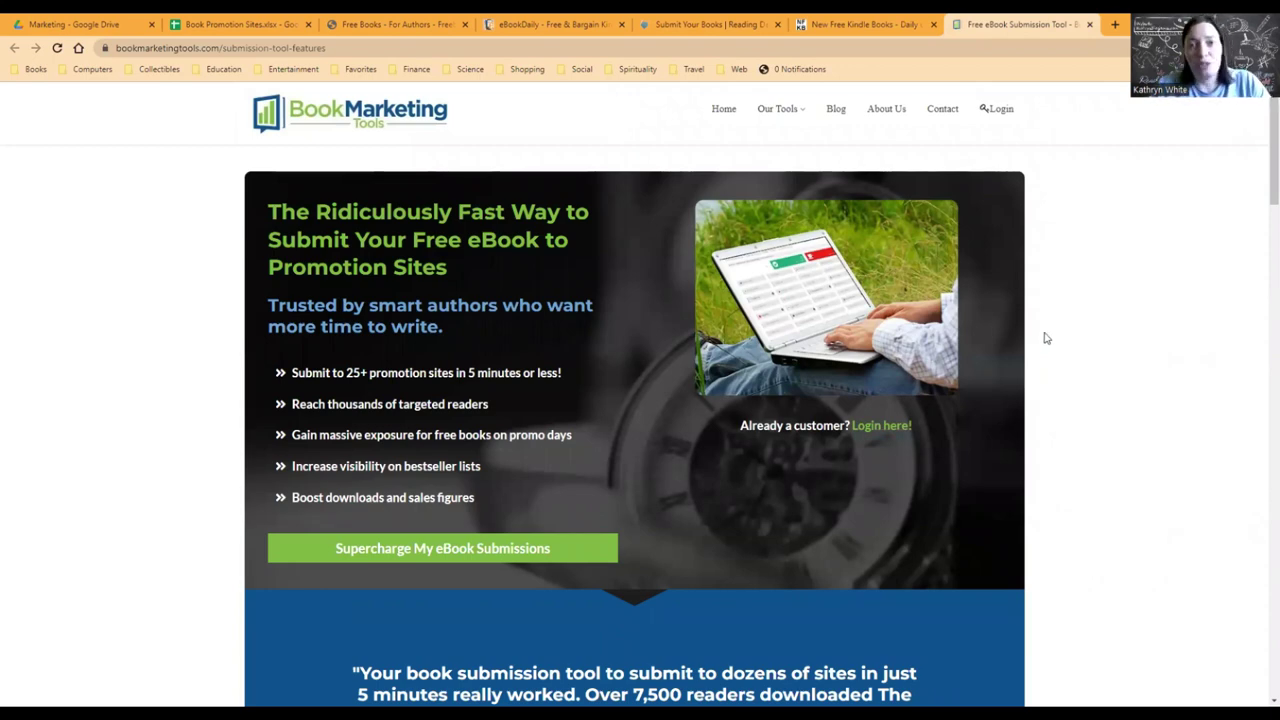
Examine the submission tool's per-credit price and bonus offer at the end of the Book Marketing Tools page.
scroll(1045, 338, down, 1)
scroll(1045, 338, up, 1)
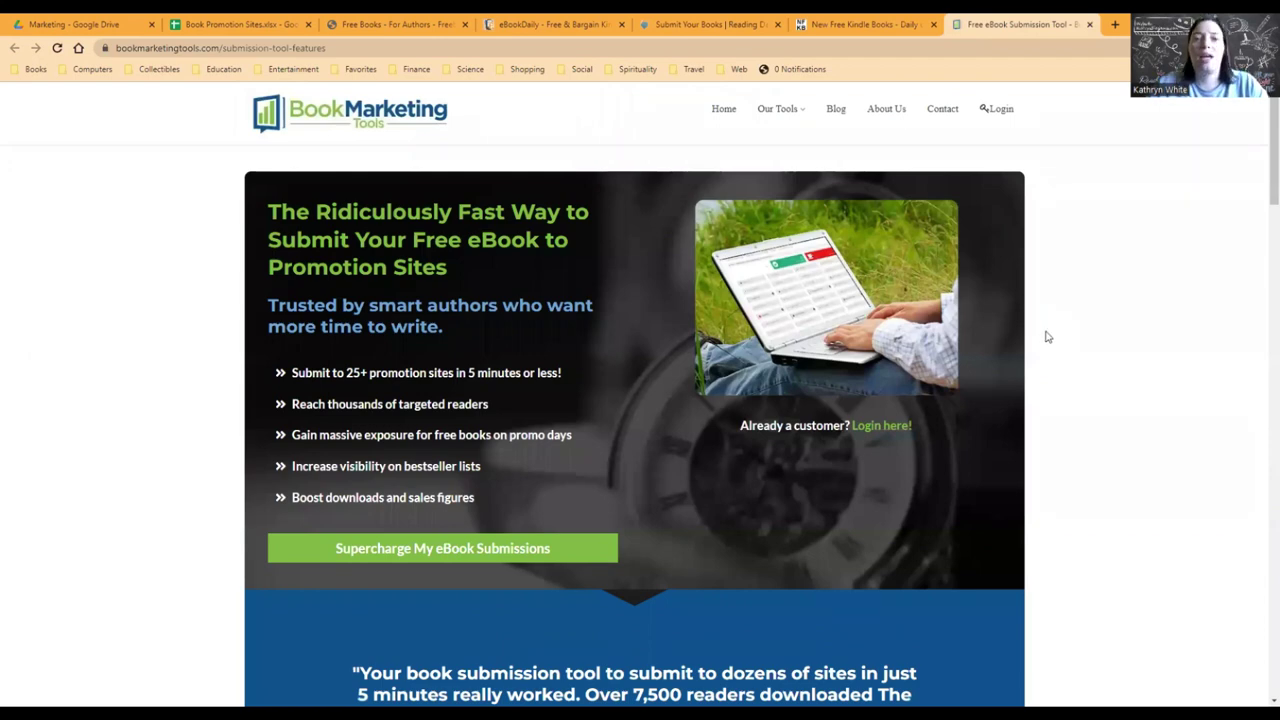
scroll(1057, 322, down, 2)
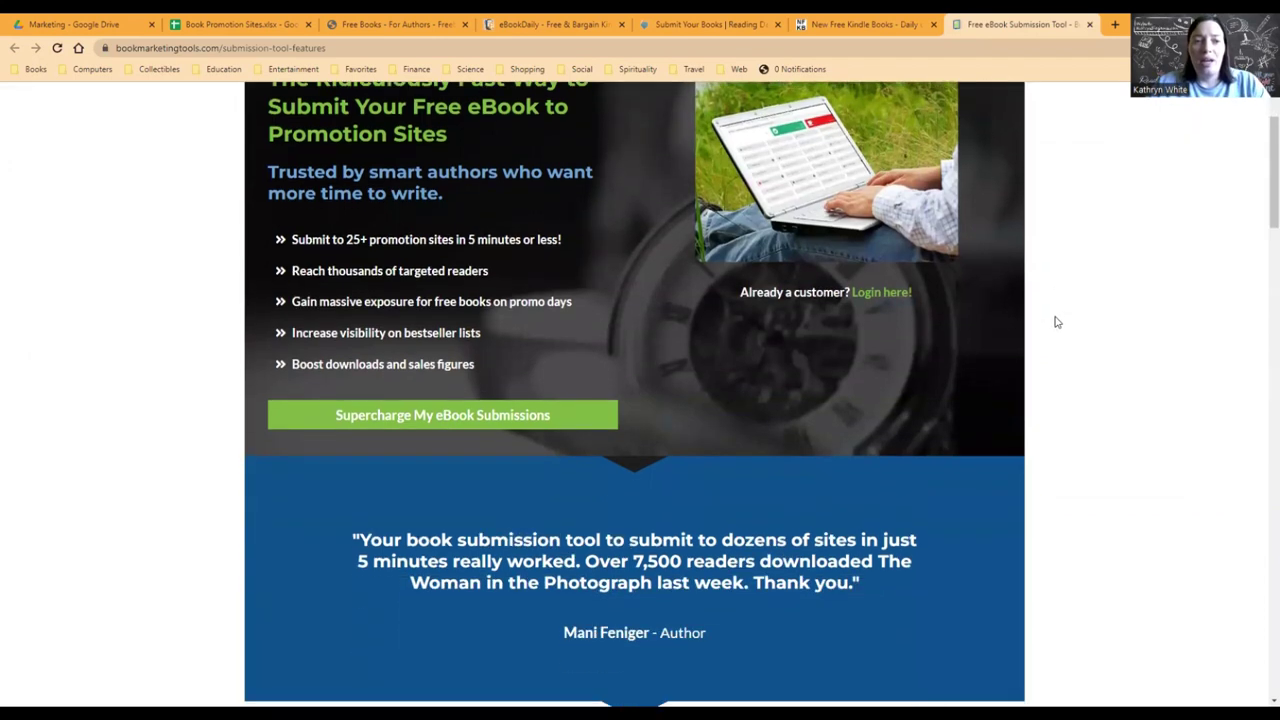
scroll(1057, 322, up, 2)
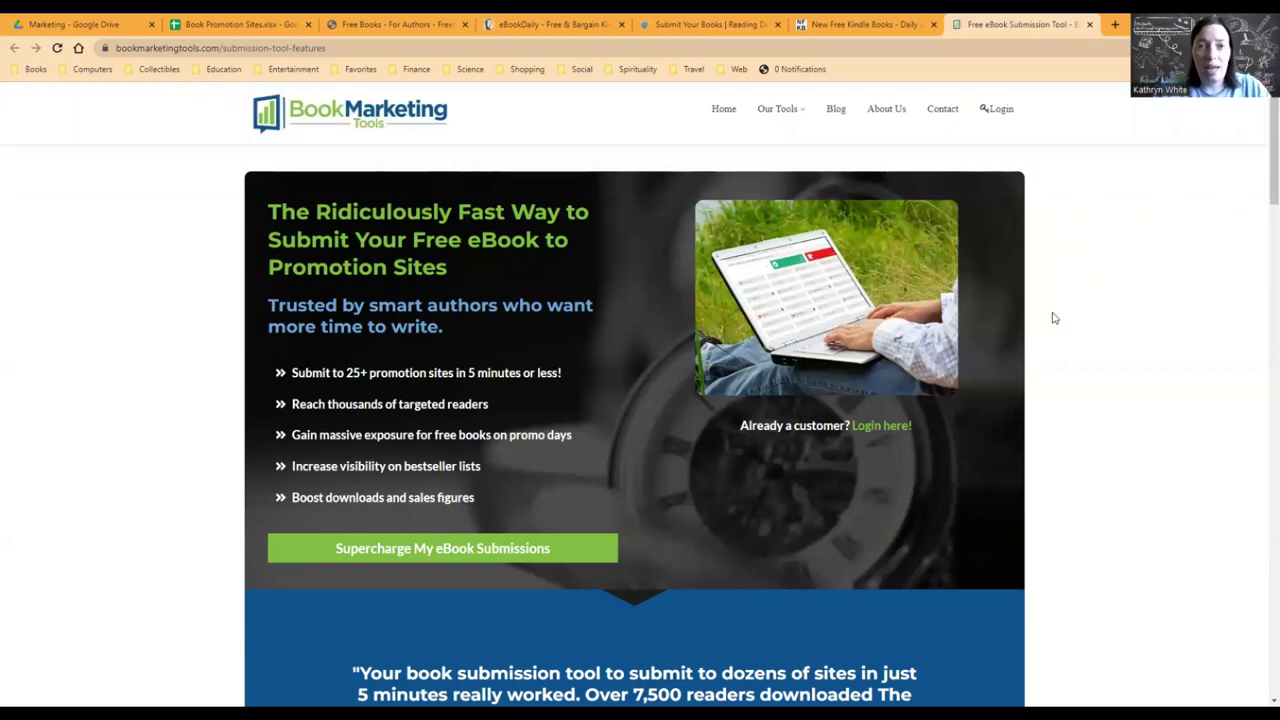
scroll(1053, 318, down, 7)
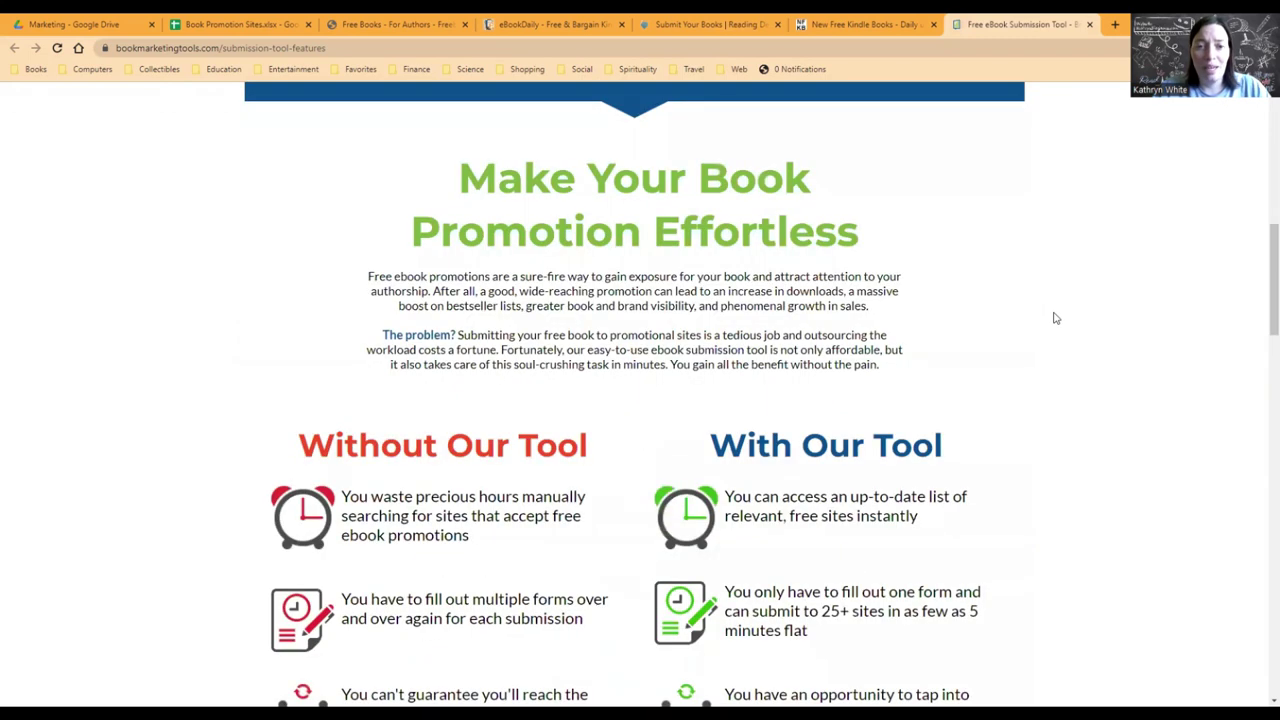
scroll(1053, 318, down, 20)
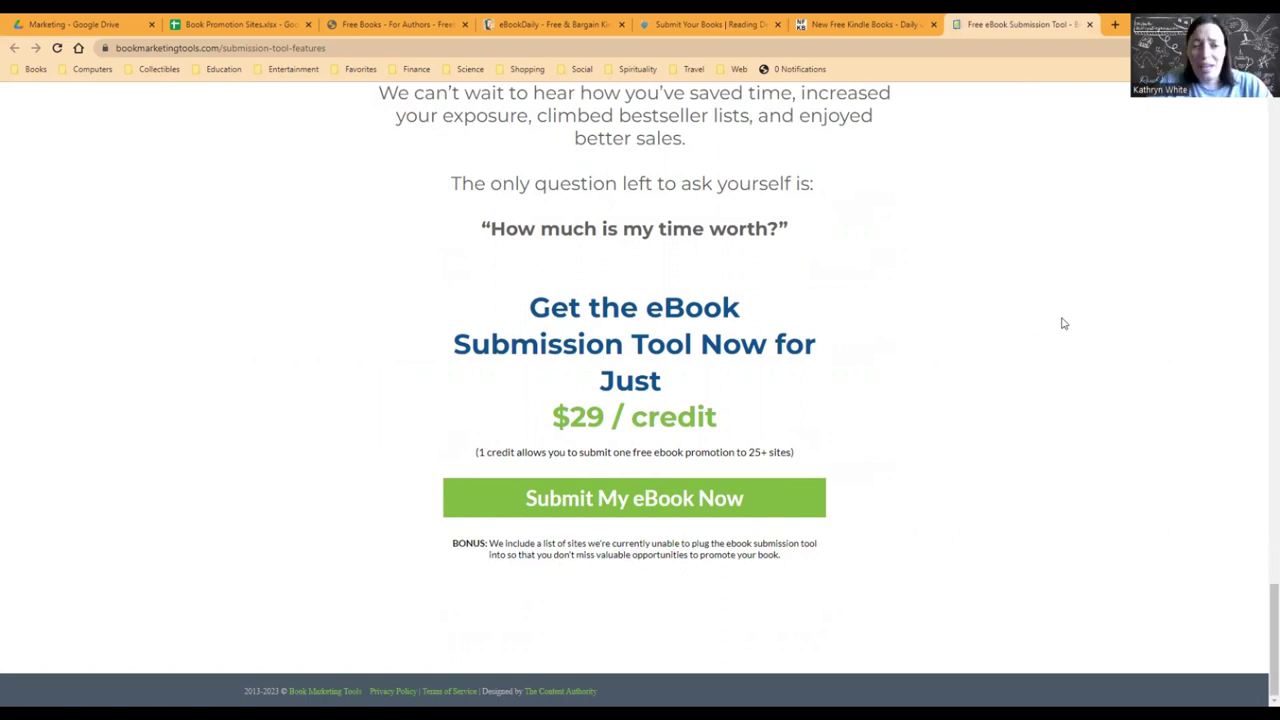
scroll(1062, 321, up, 2)
scroll(1060, 321, down, 2)
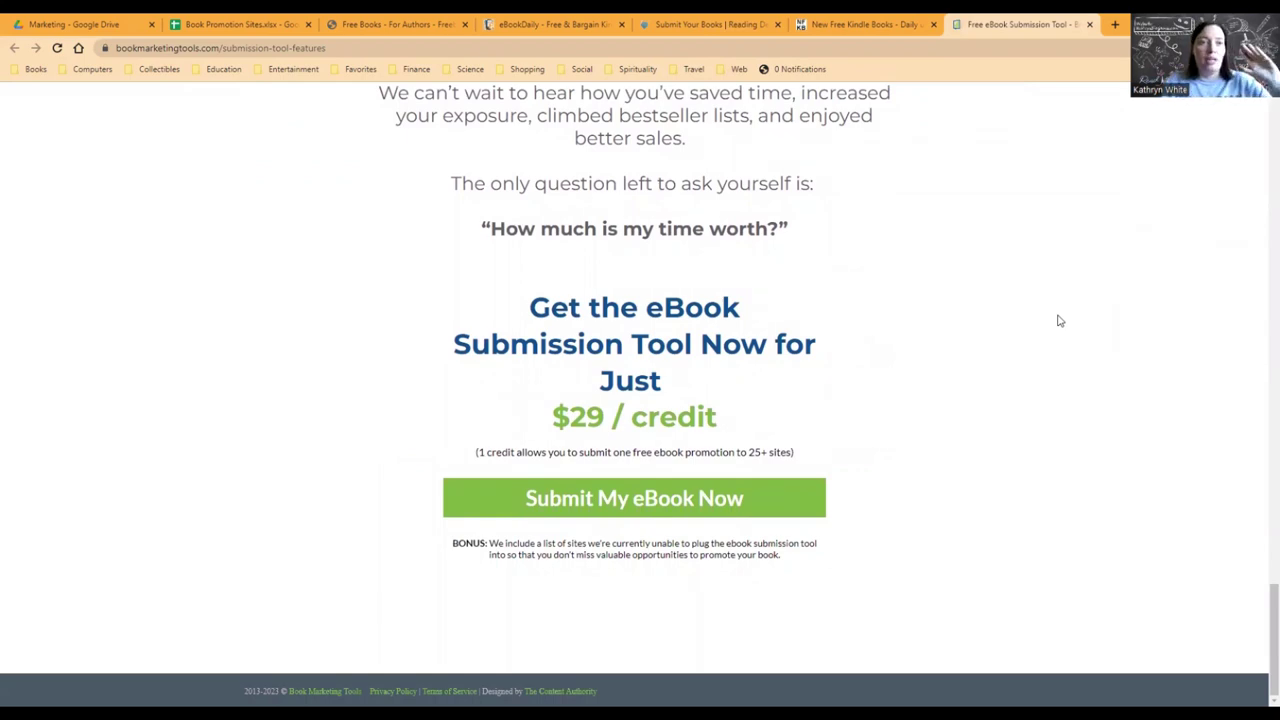
Check the Round 6 entries in the Book Promotion Sites spreadsheet, and go back to the New Free Kindle Books page.
click(233, 20)
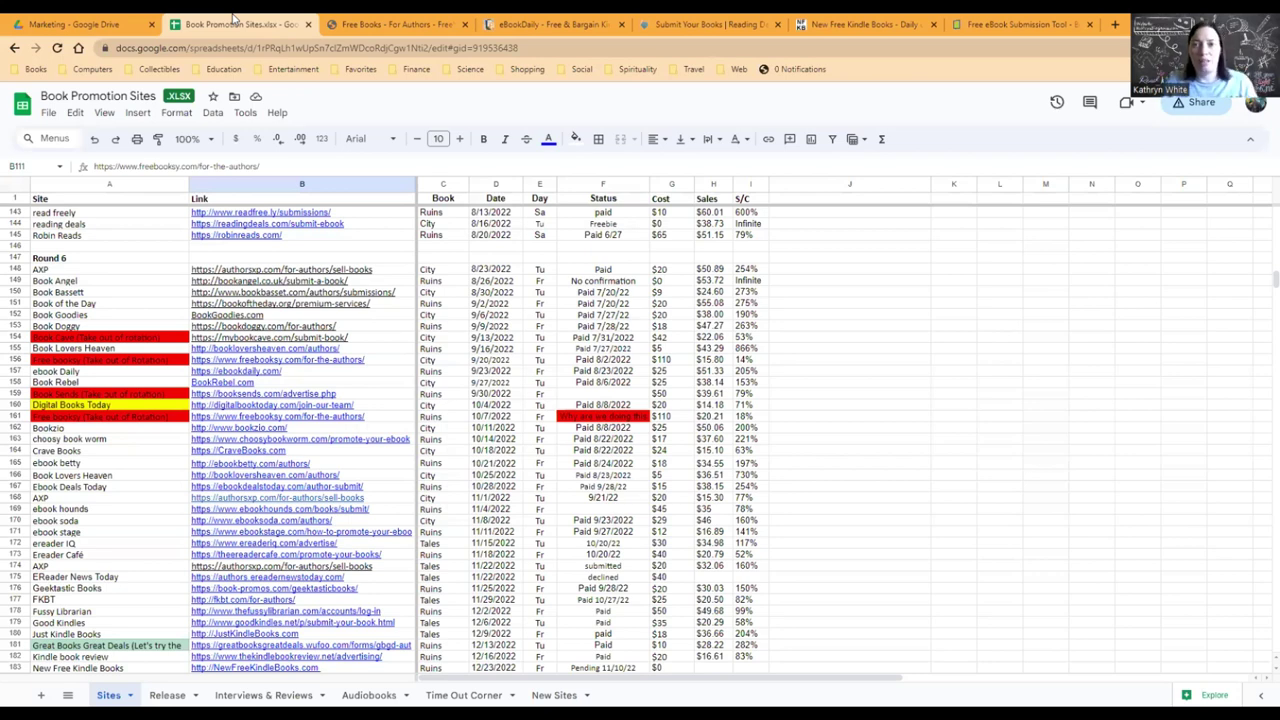
click(1016, 22)
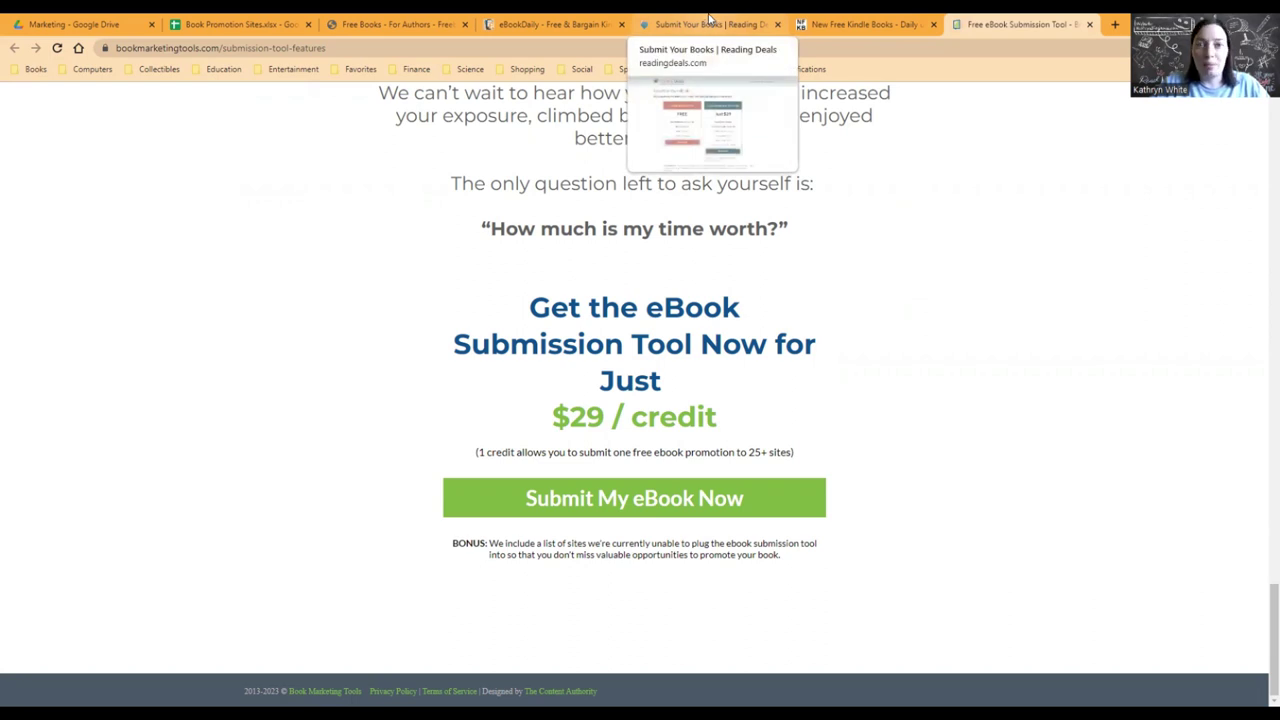
click(845, 18)
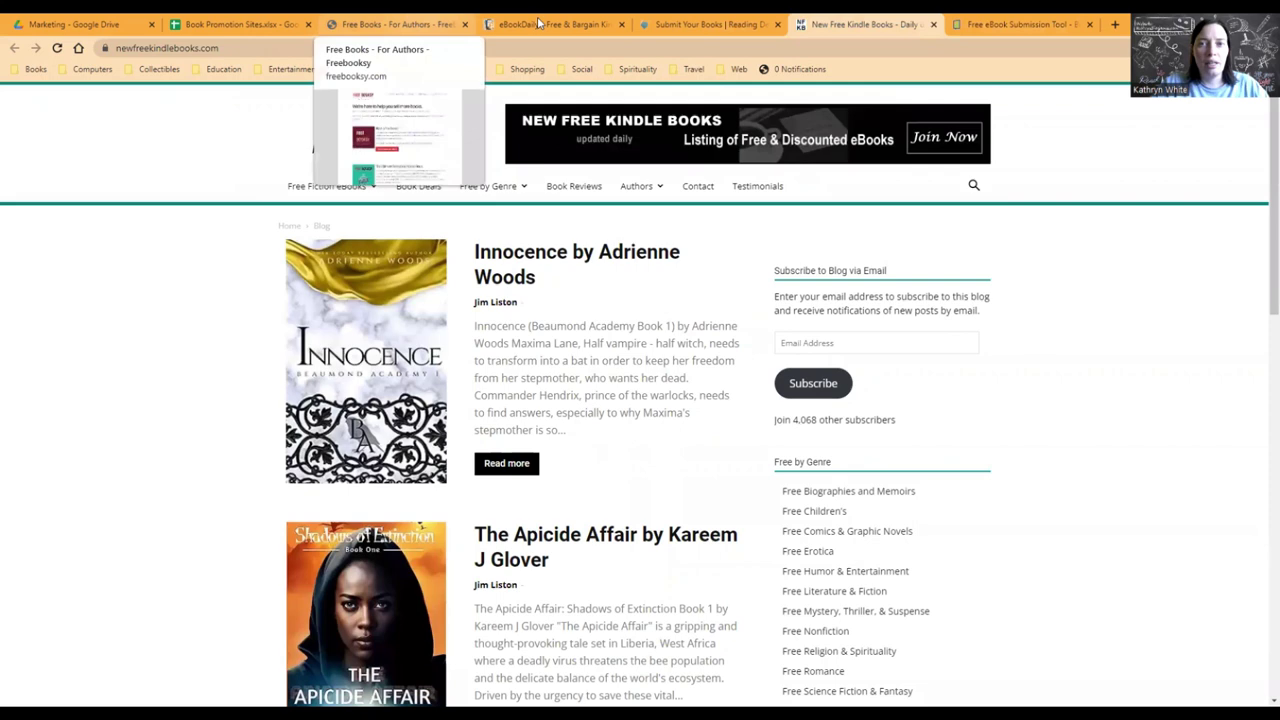
Open the Free Submission form on Reading Deals and review its notes and book qualifications.
click(705, 24)
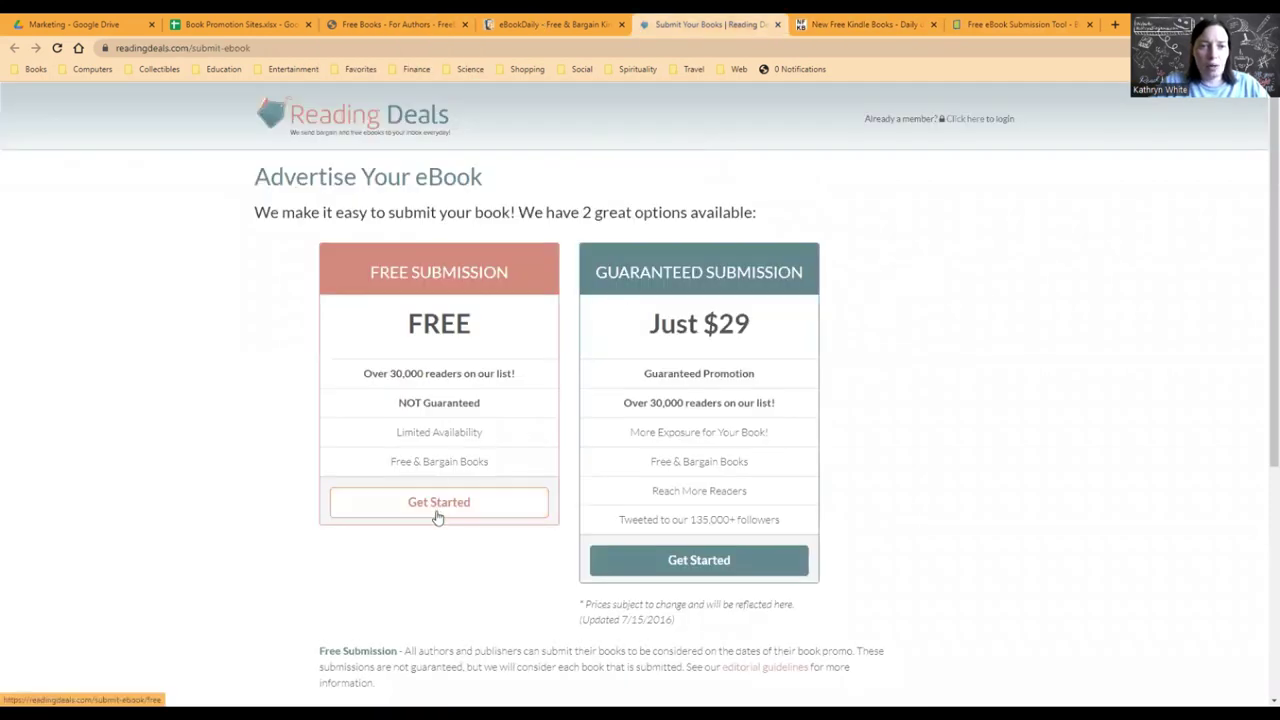
click(437, 510)
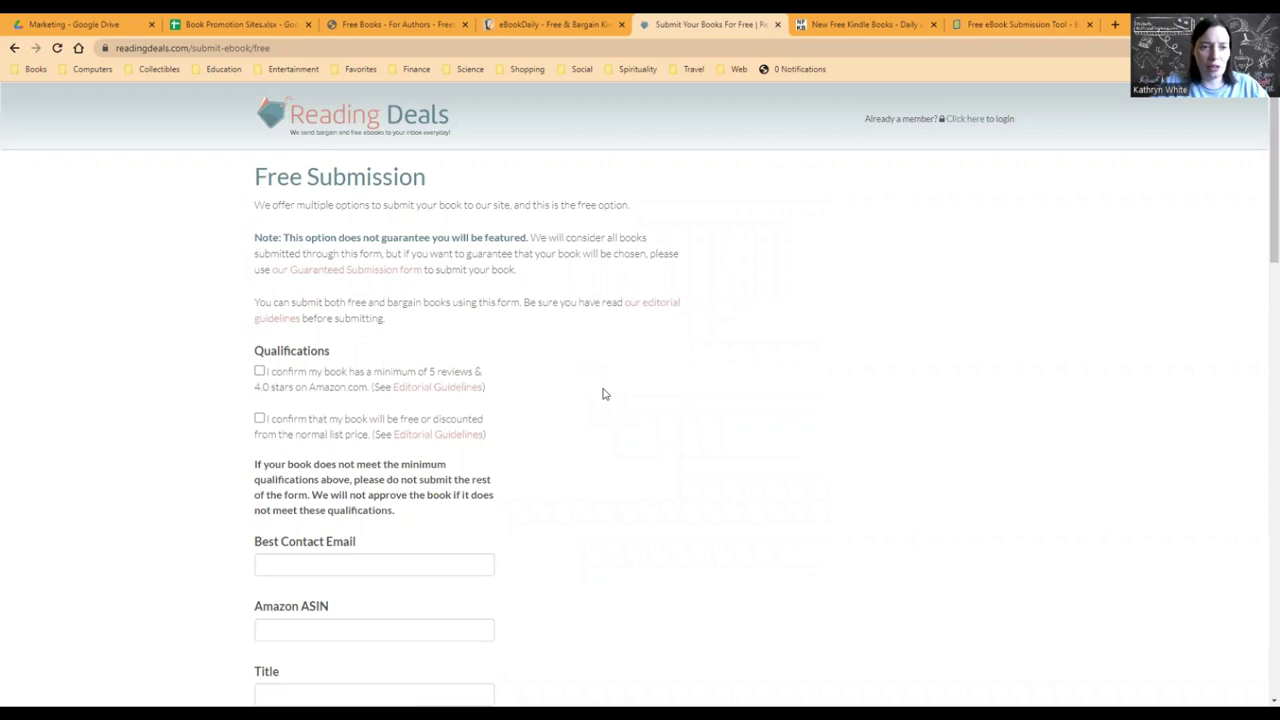
scroll(603, 394, down, 1)
scroll(603, 394, down, 1)
scroll(603, 394, up, 2)
scroll(603, 394, down, 1)
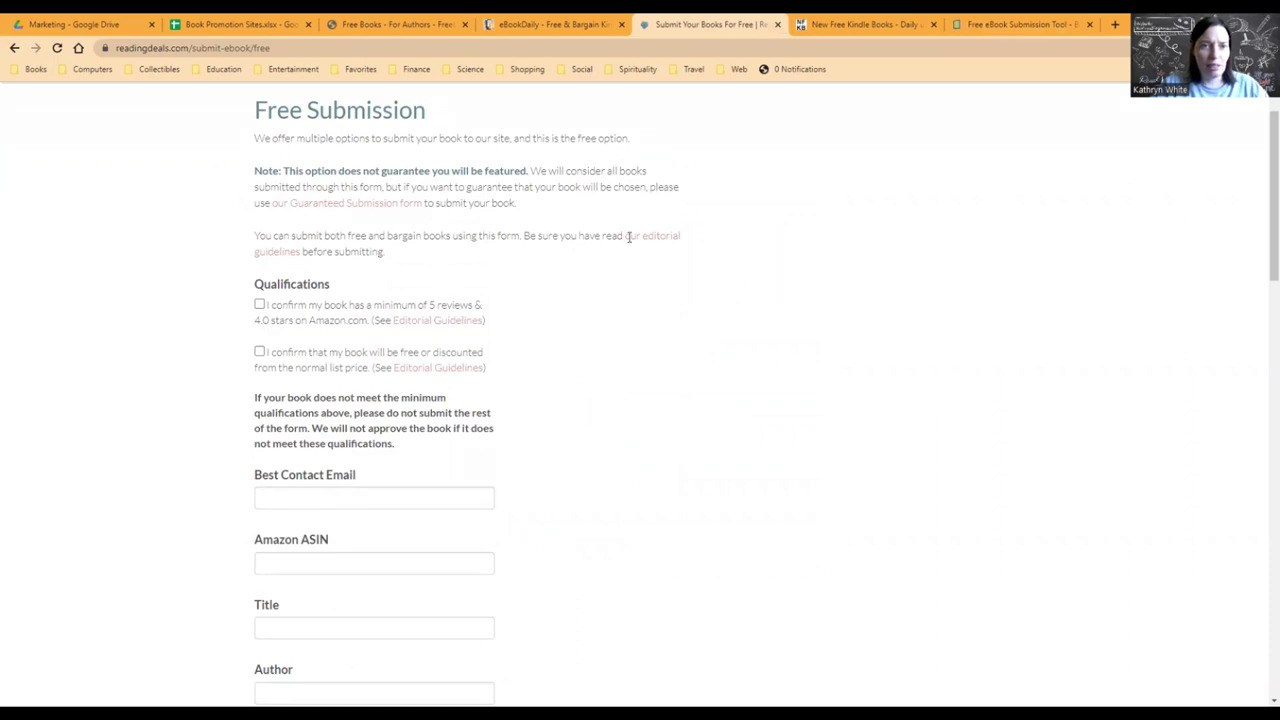
scroll(603, 317, down, 1)
scroll(605, 315, up, 2)
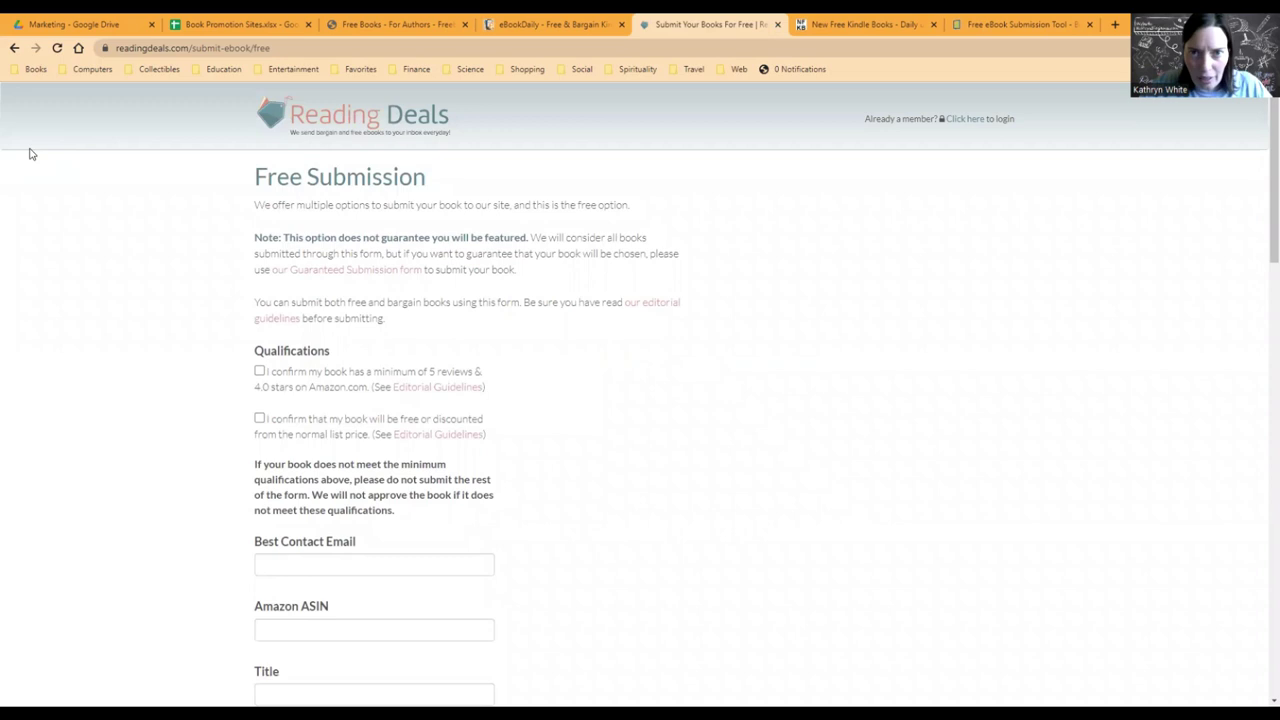
scroll(700, 315, down, 2)
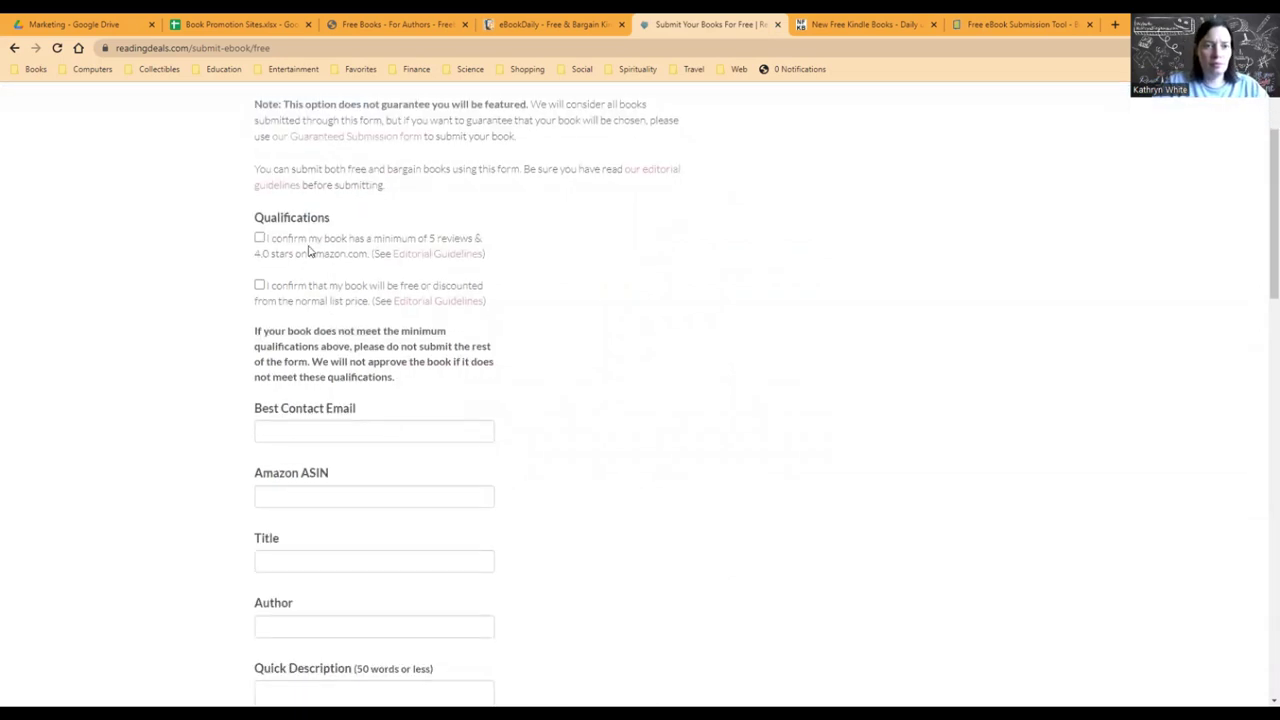
Confirm the minimum reviews and stars and the free or discounted price qualifications, and look over the form's book detail fields.
click(259, 240)
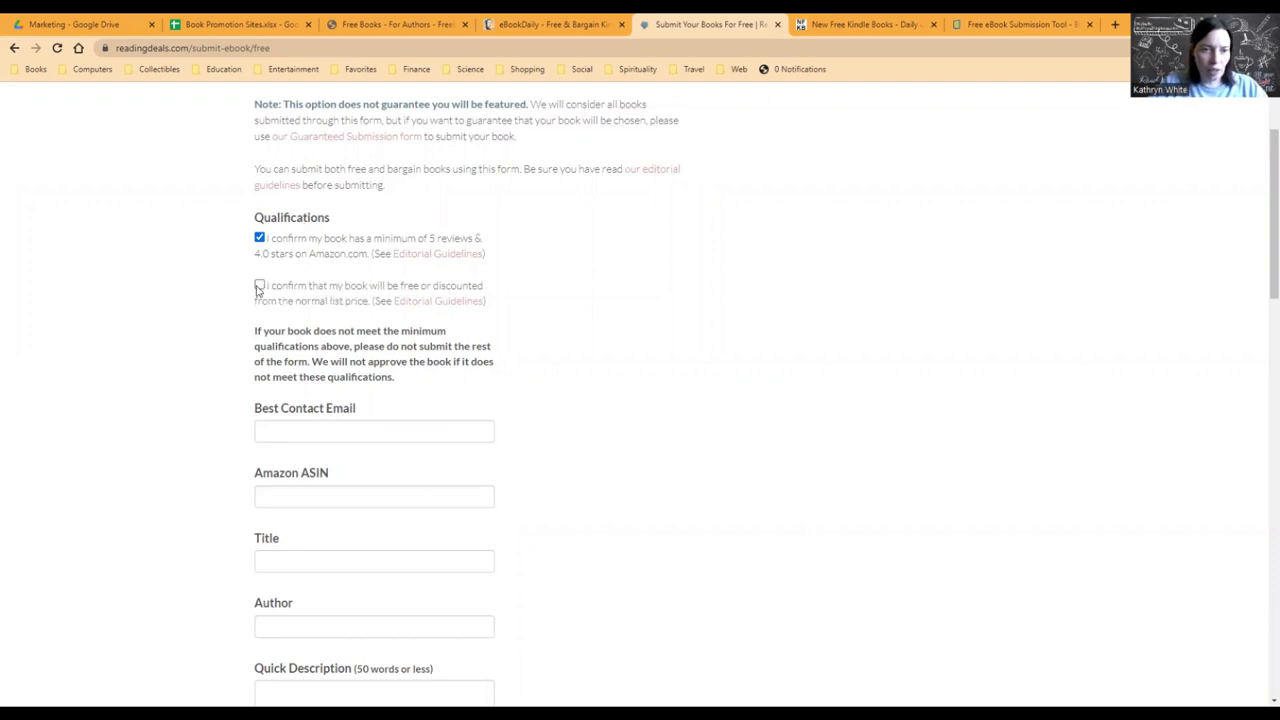
click(259, 287)
scroll(663, 351, down, 3)
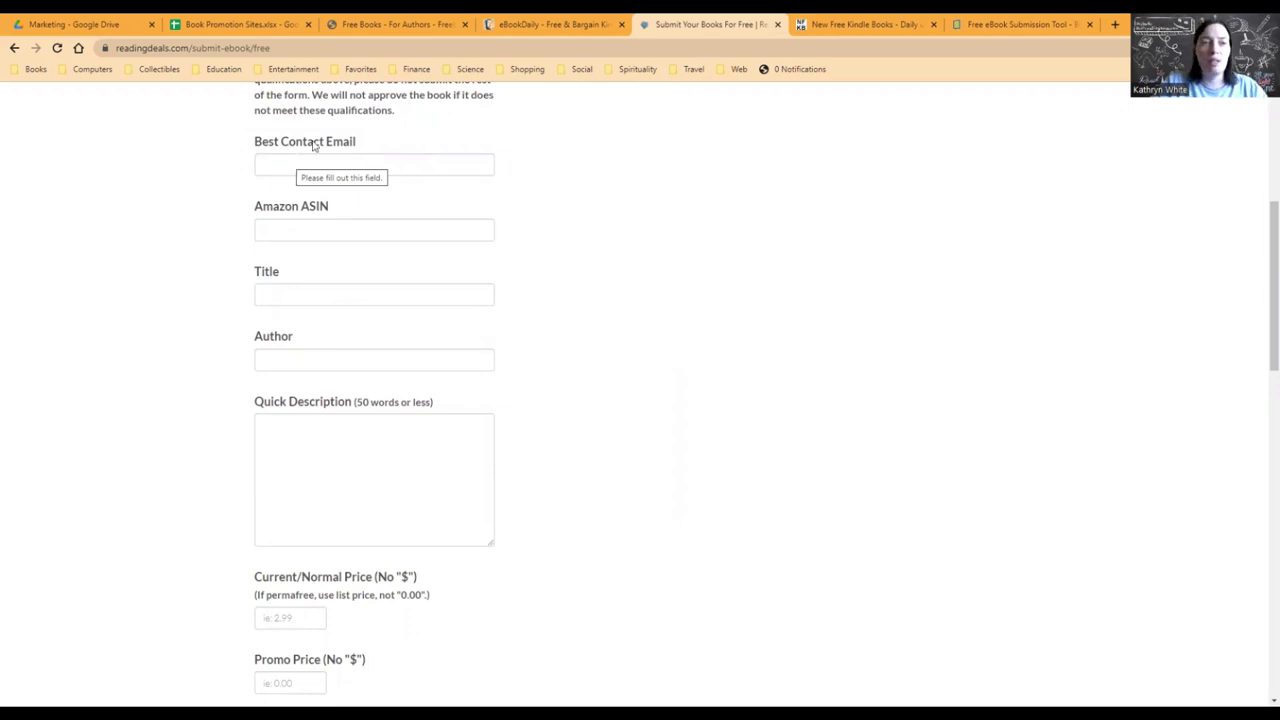
scroll(280, 210, down, 1)
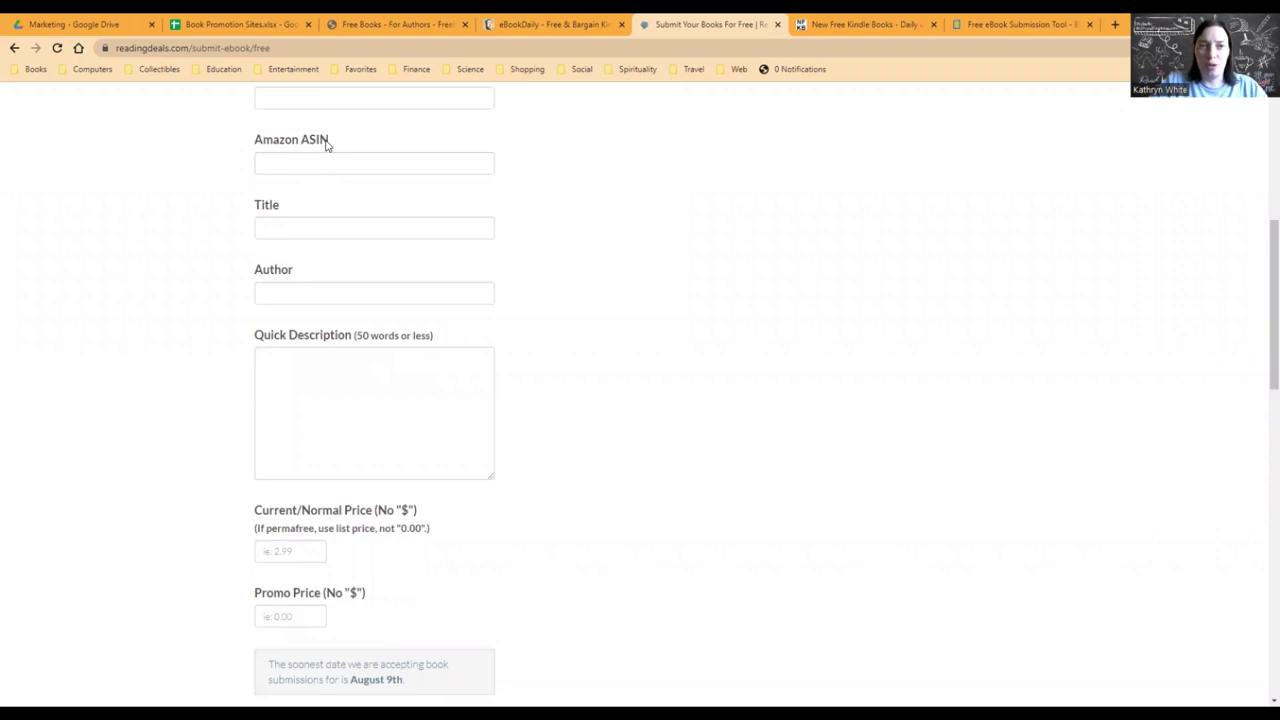
click(300, 228)
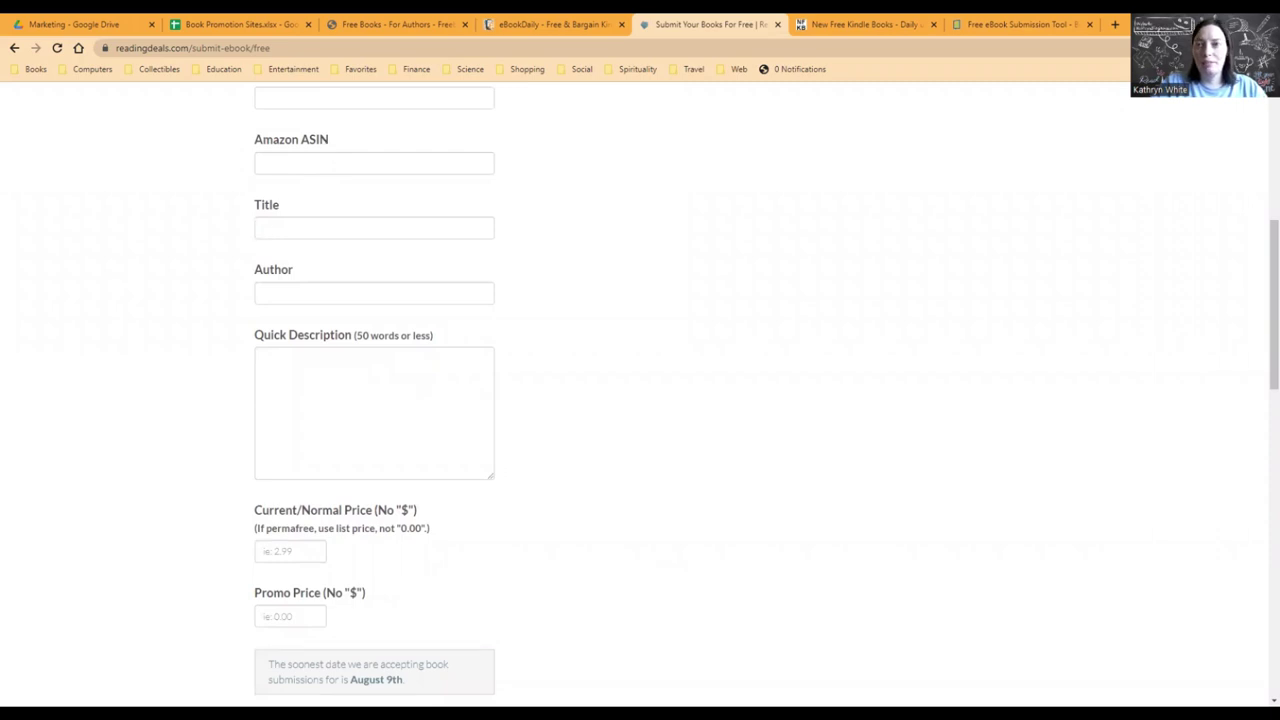
Open the Amazon page of Tales from Thac in a new tab and locate the ASIN in its product details.
click(1116, 25)
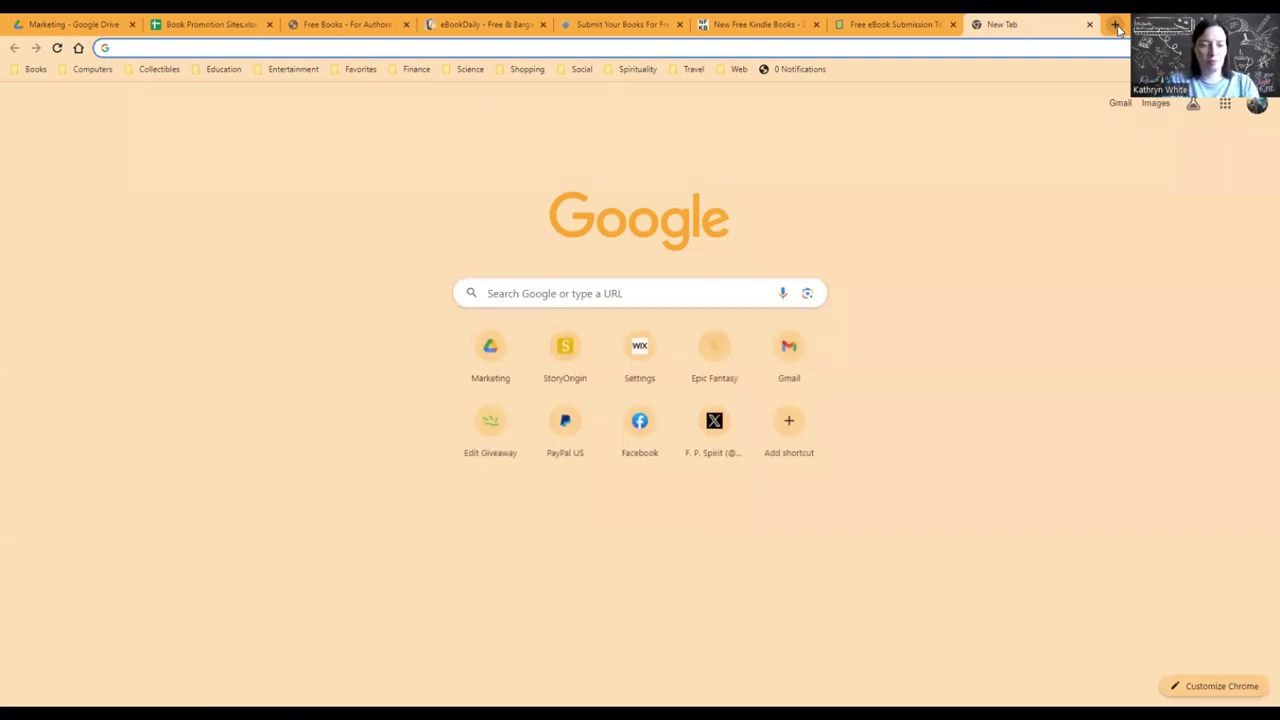
text(ama)
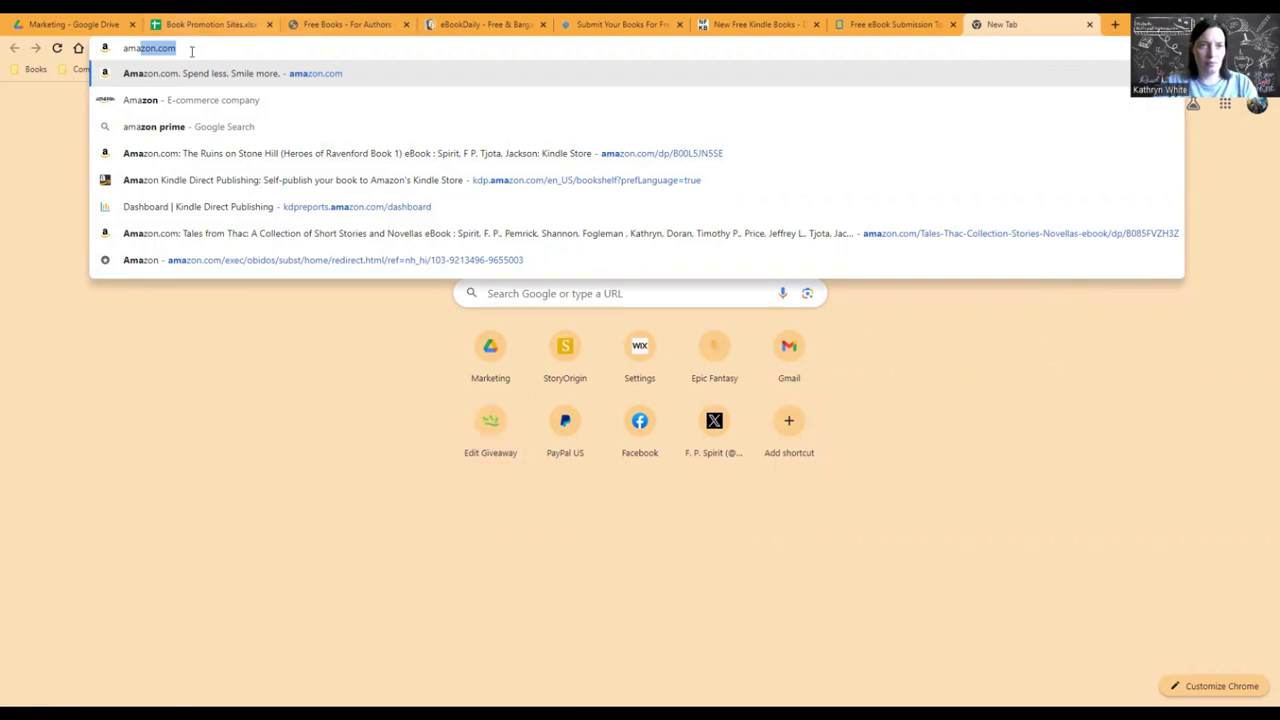
click(290, 235)
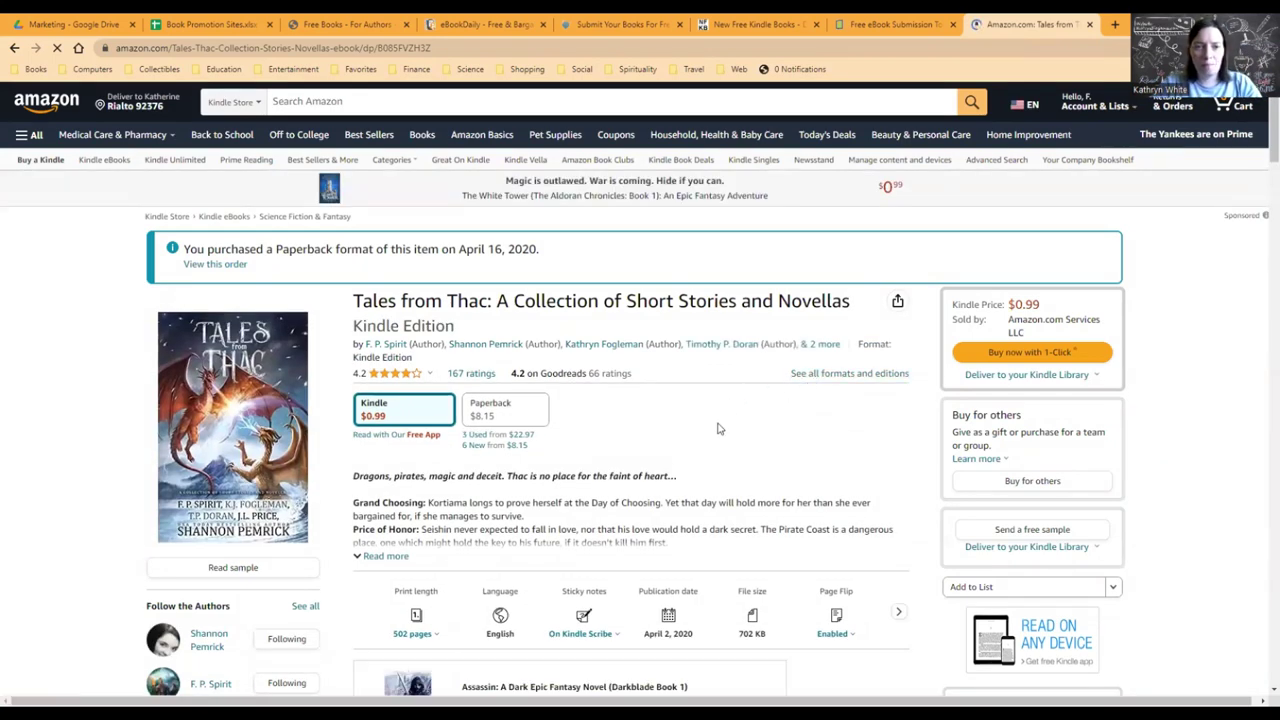
scroll(720, 427, down, 1)
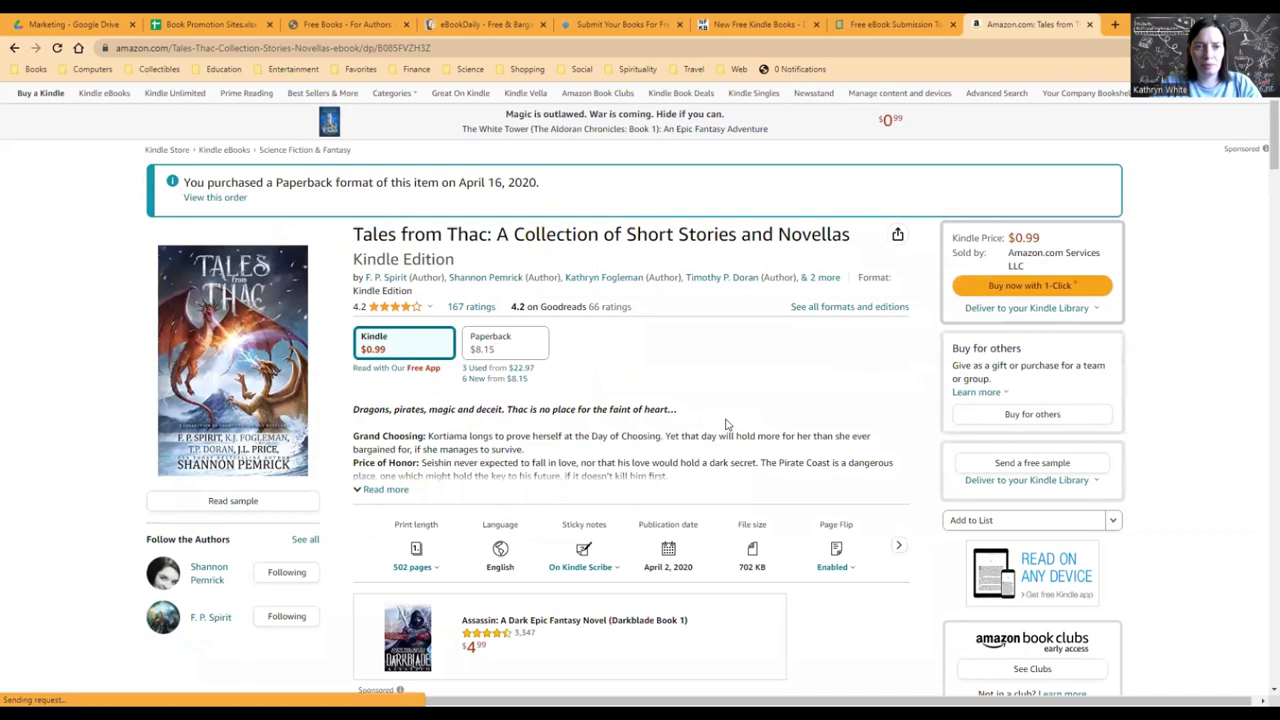
scroll(725, 425, down, 1)
scroll(727, 425, up, 2)
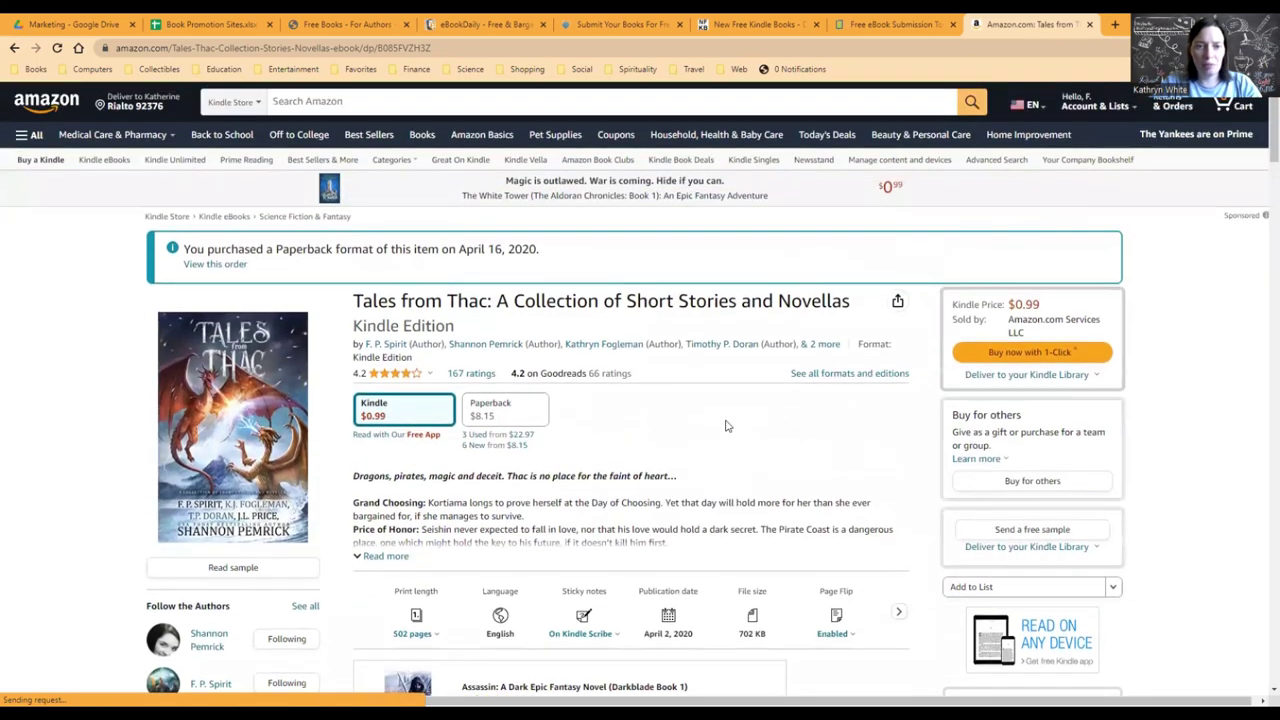
scroll(727, 425, down, 5)
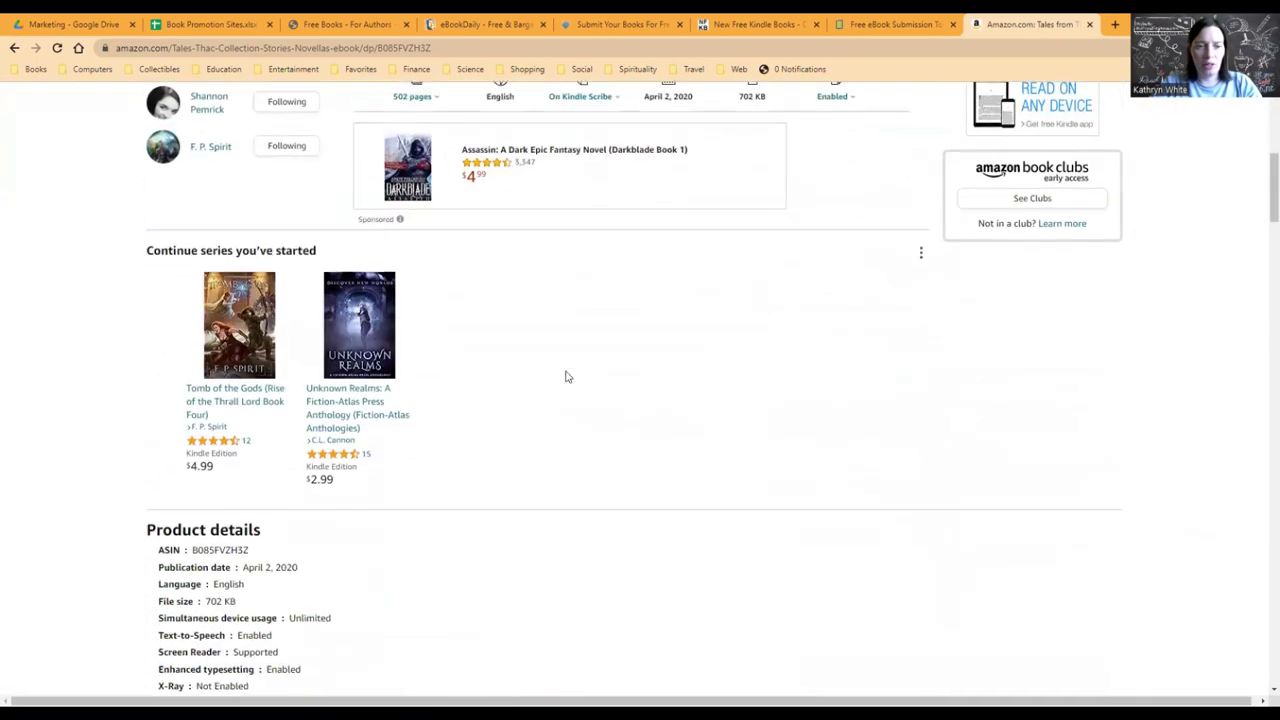
Copy the ASIN B085FVZH3Z from the Amazon product details into the Amazon ASIN field of the Reading Deals form.
scroll(565, 376, down, 3)
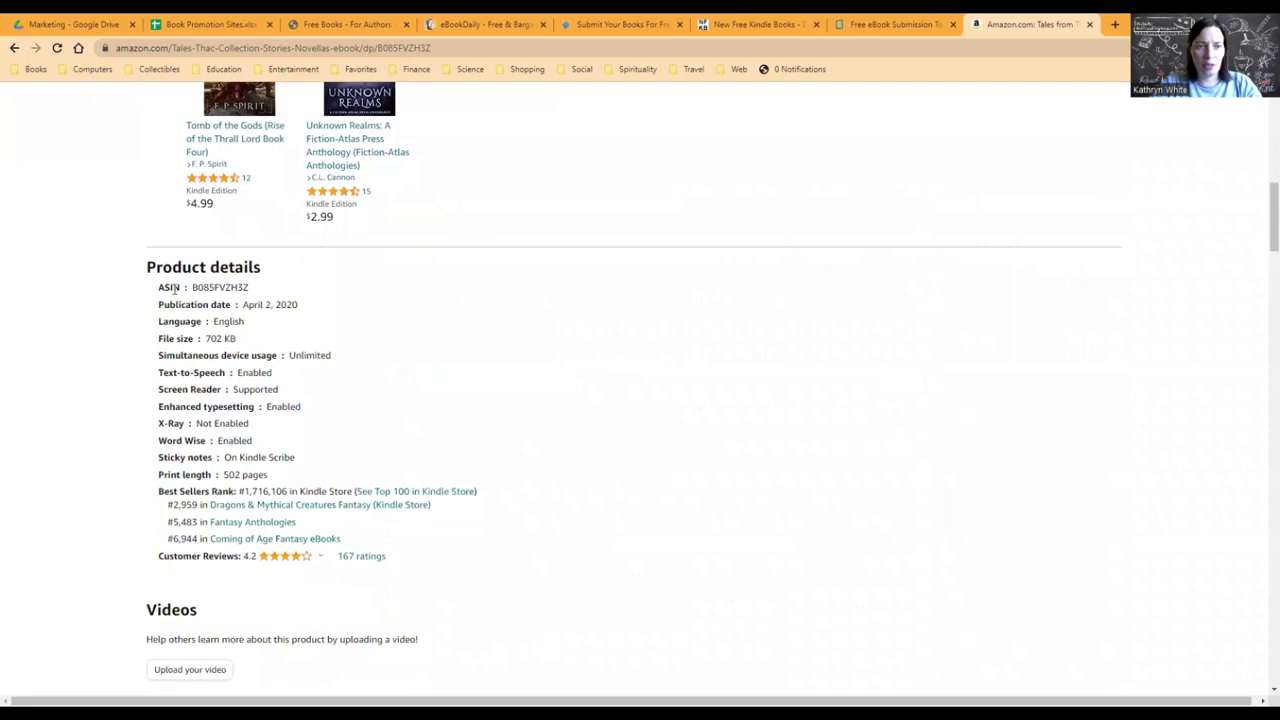
scroll(597, 355, up, 1)
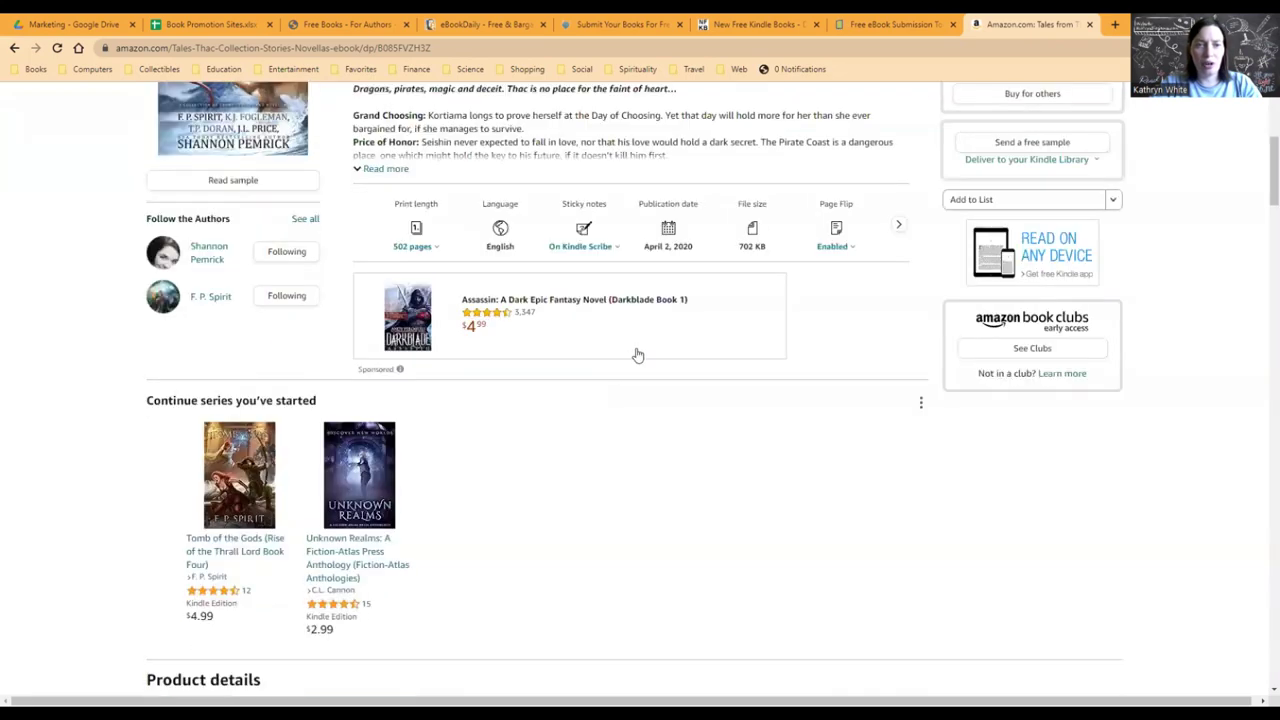
scroll(637, 355, up, 4)
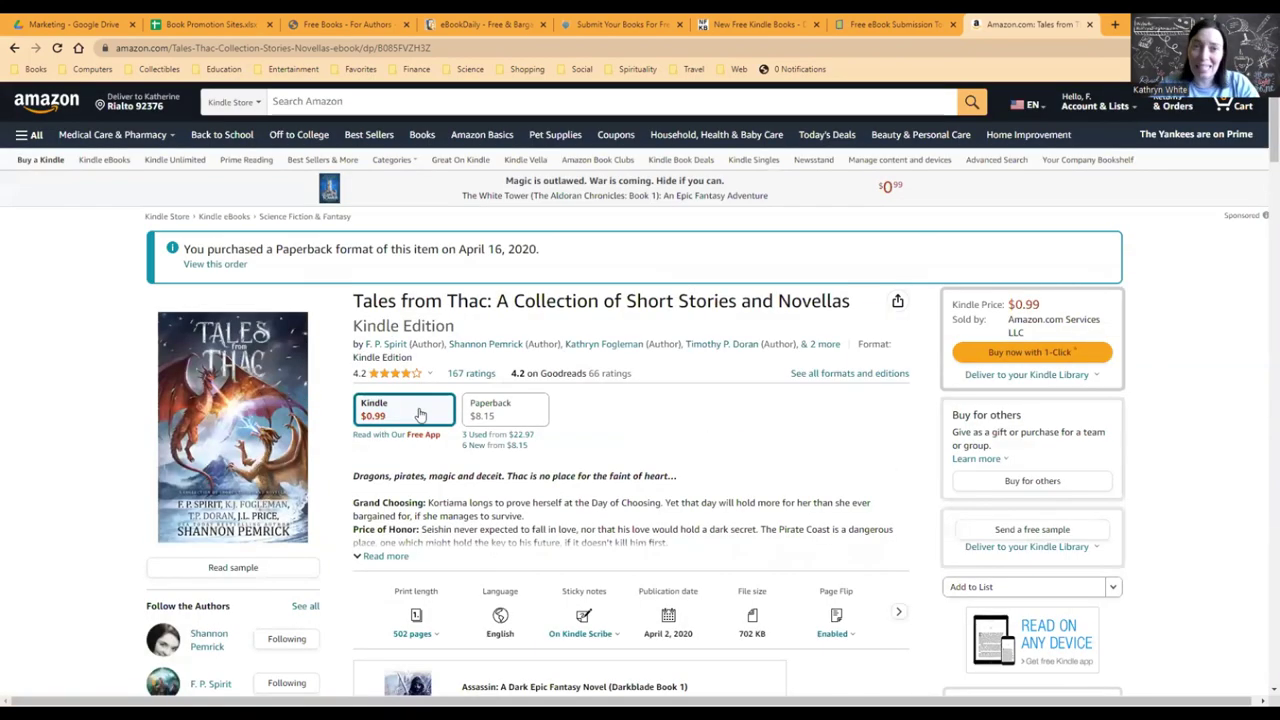
scroll(645, 408, down, 5)
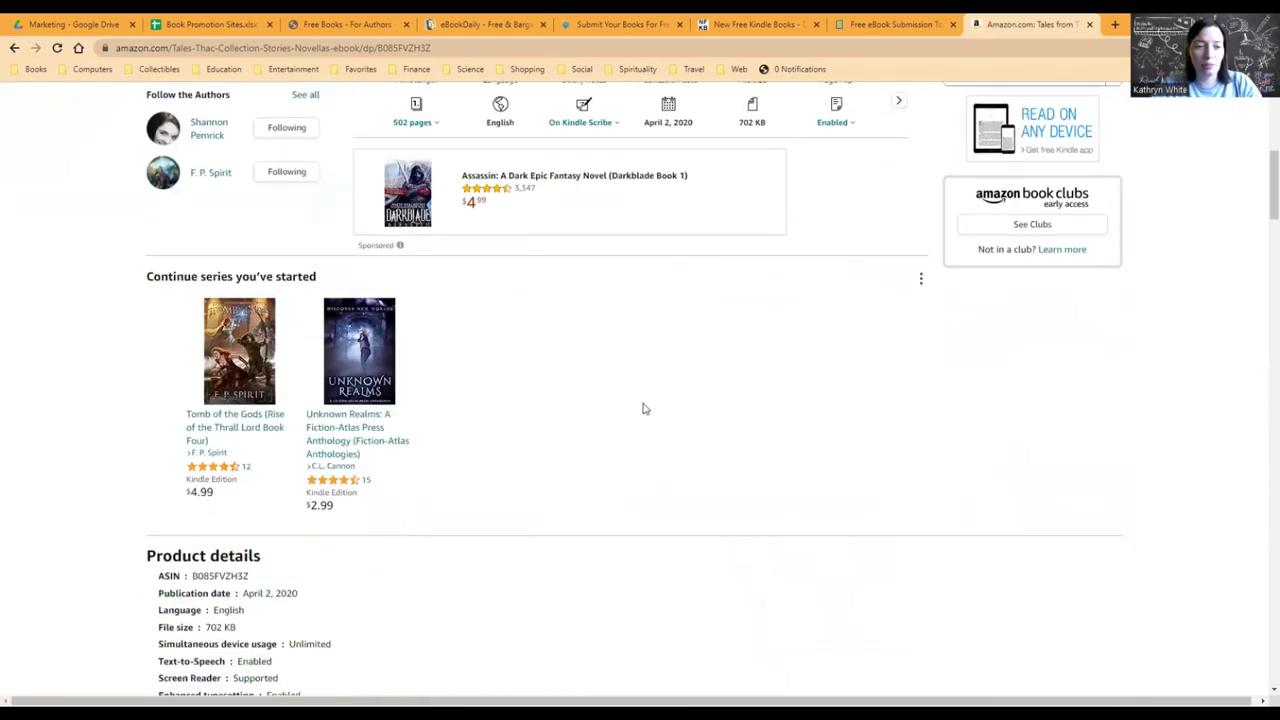
scroll(645, 408, down, 3)
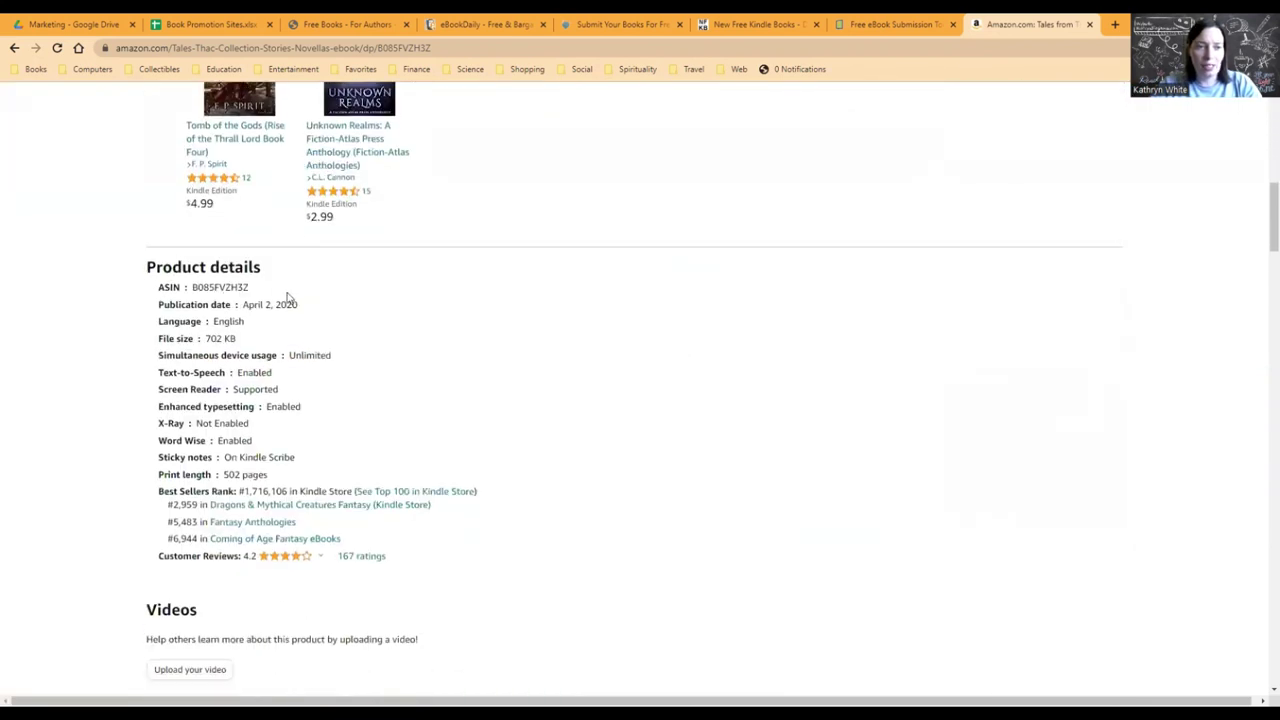
drag(250, 288, 193, 287)
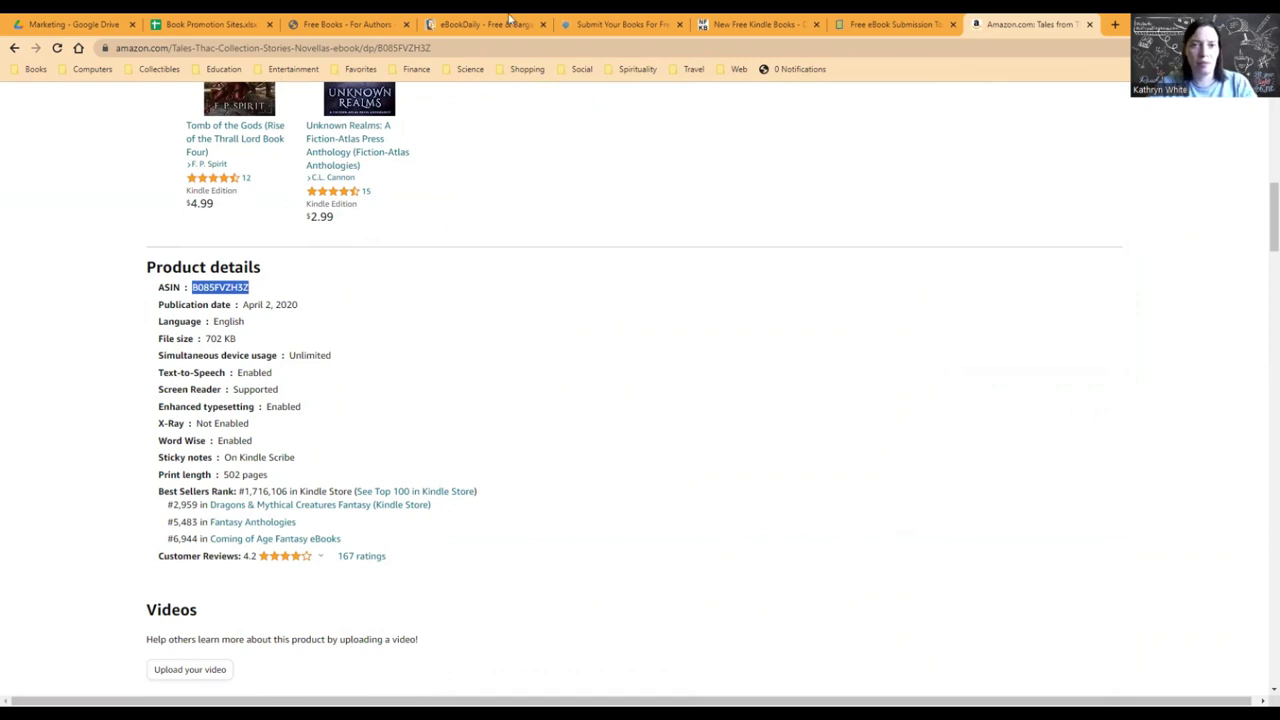
key(ctrl+5)
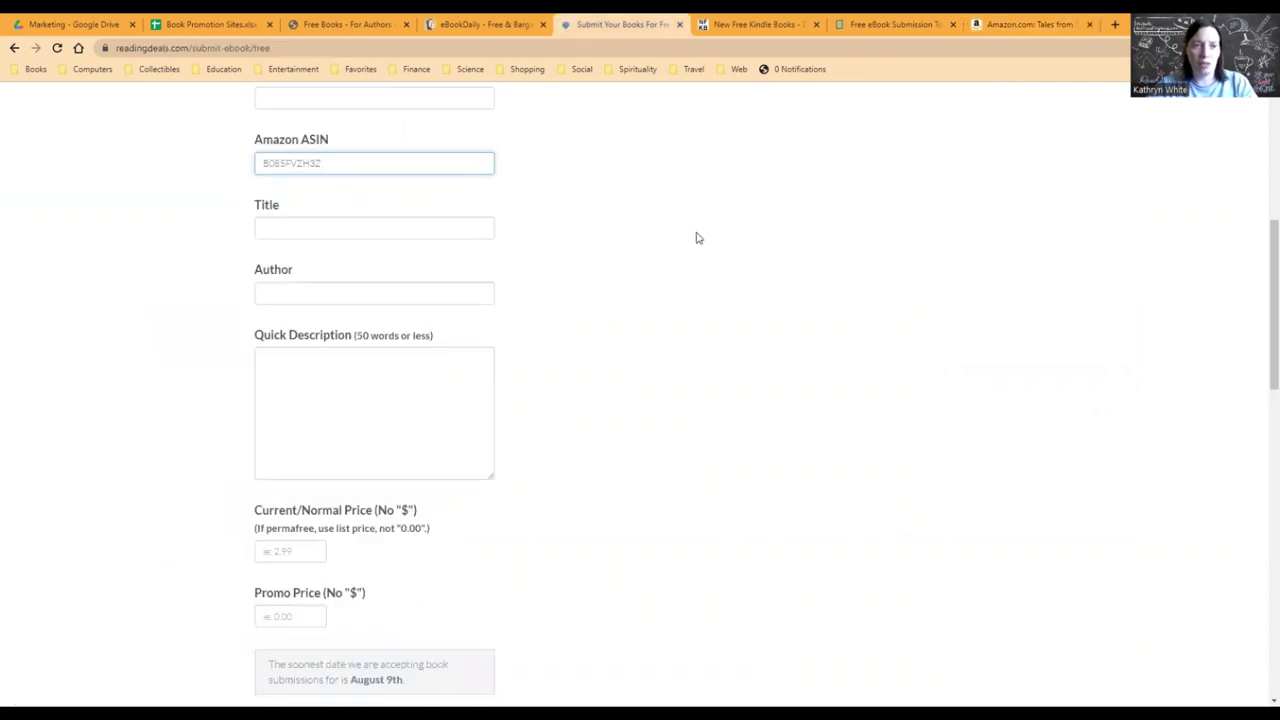
Go through the form's Title, Author and Quick Description fields, leaving them empty.
click(314, 226)
click(314, 294)
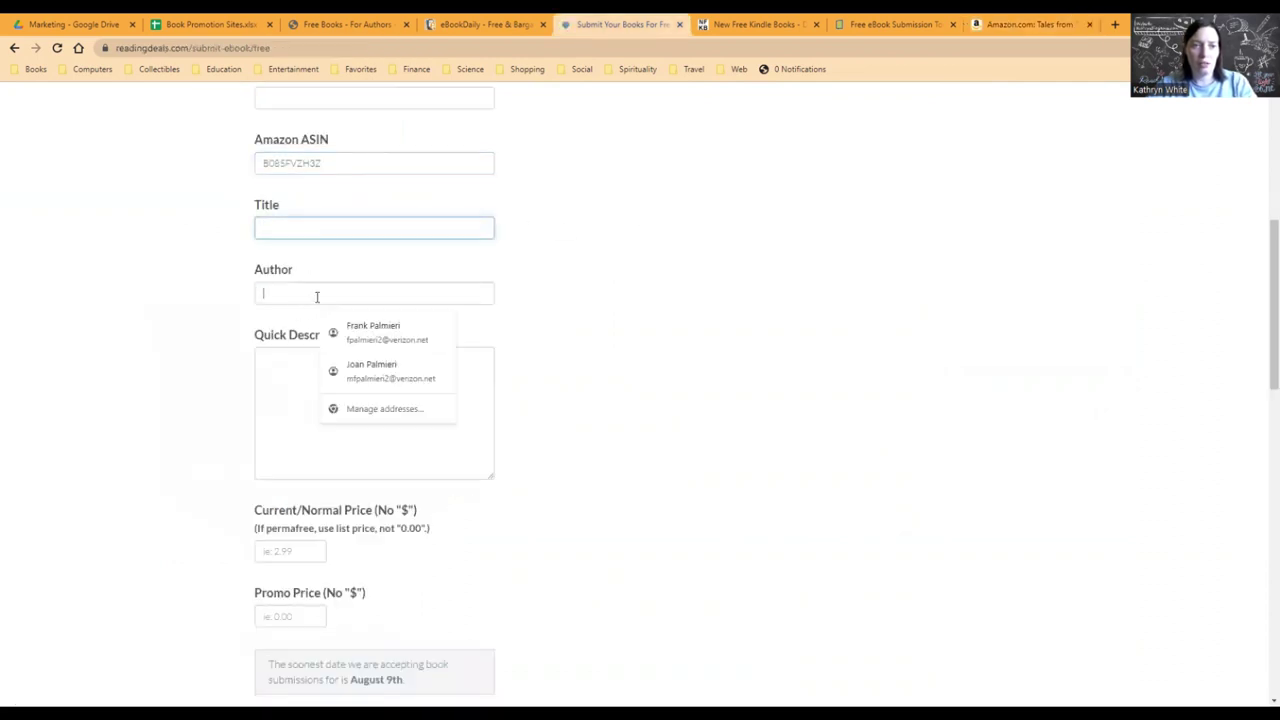
click(294, 371)
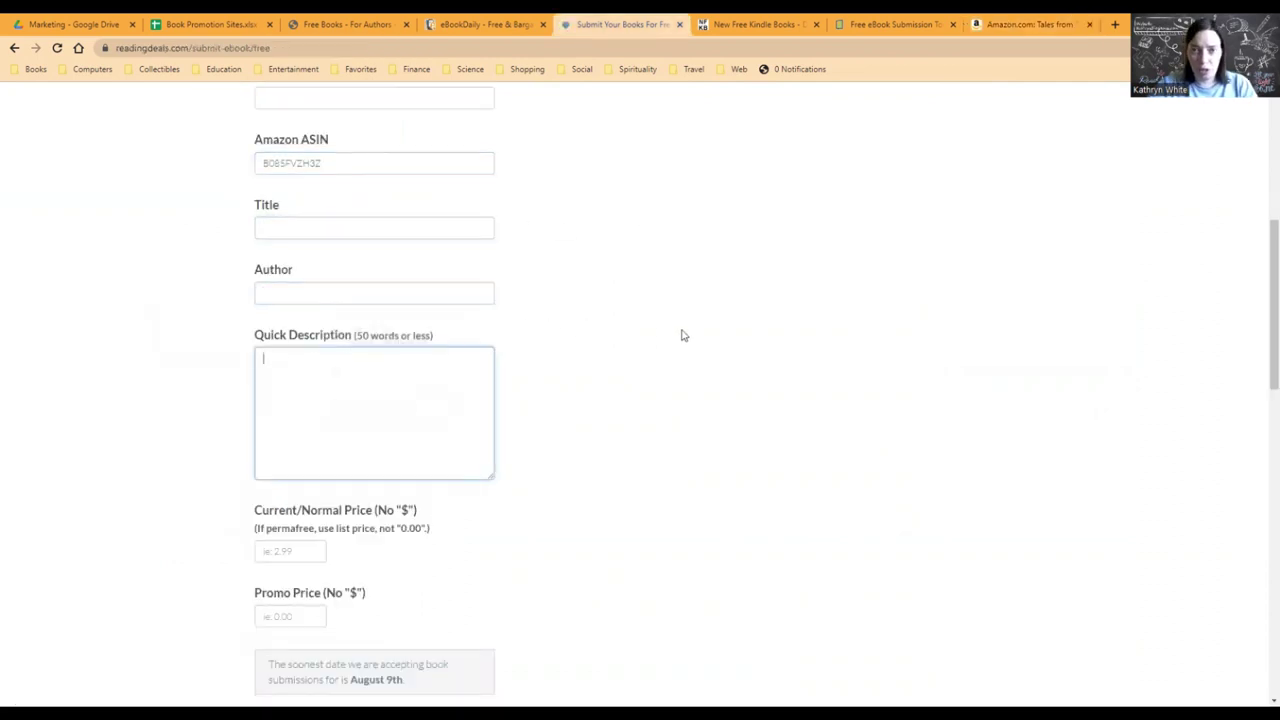
On the Tales from Thac Amazon page, select the "Dragons, pirates, magic and deceit" tagline and expand the full book description.
click(1050, 24)
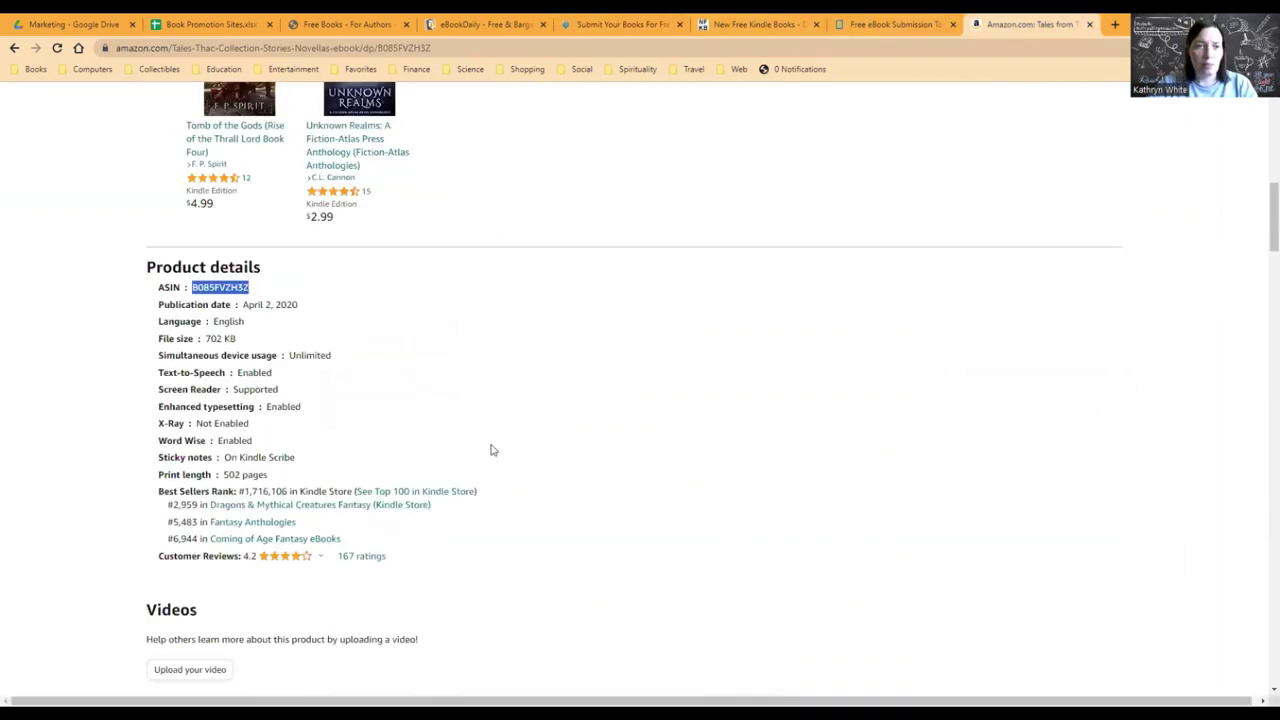
scroll(490, 450, up, 15)
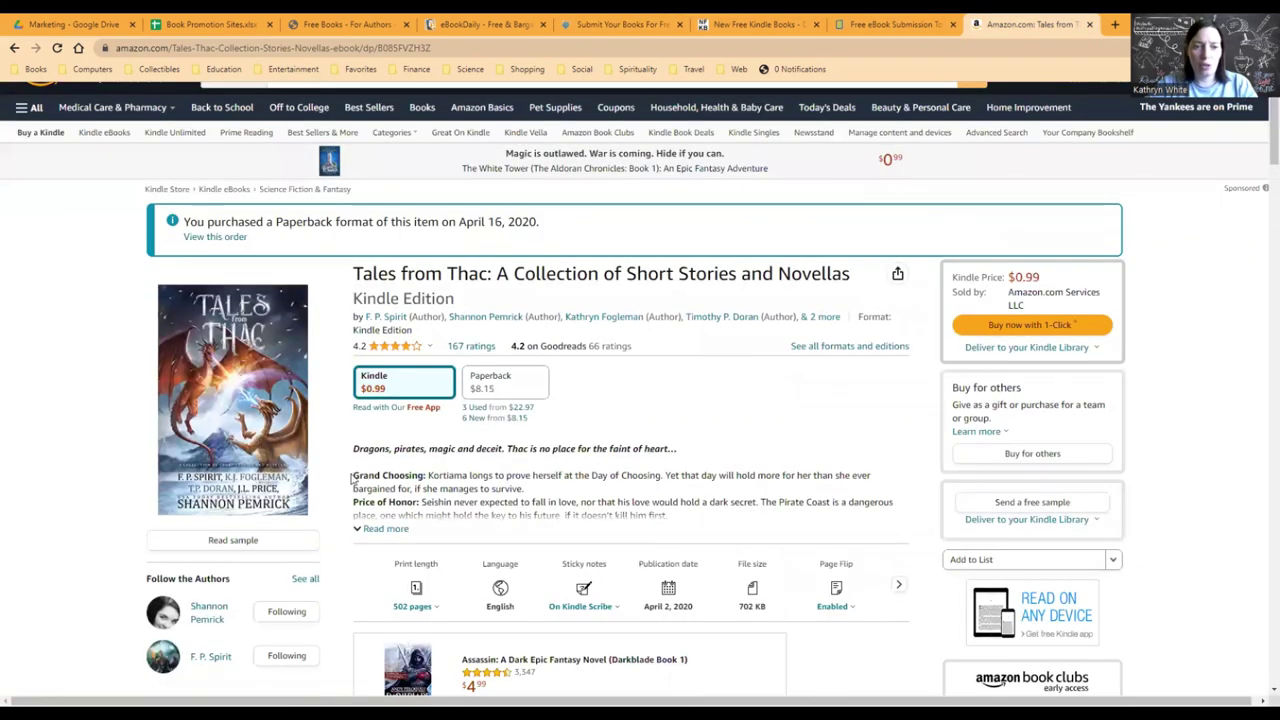
scroll(351, 478, up, 1)
drag(352, 476, 703, 486)
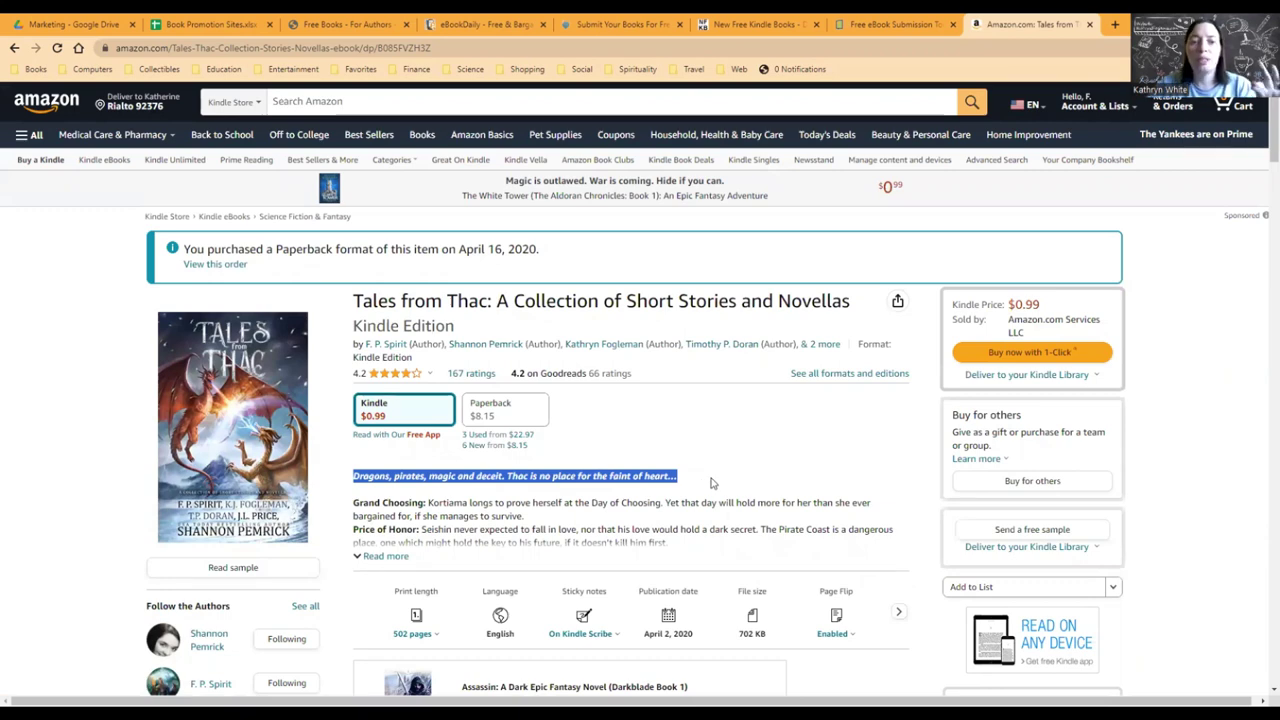
click(382, 556)
scroll(527, 548, down, 2)
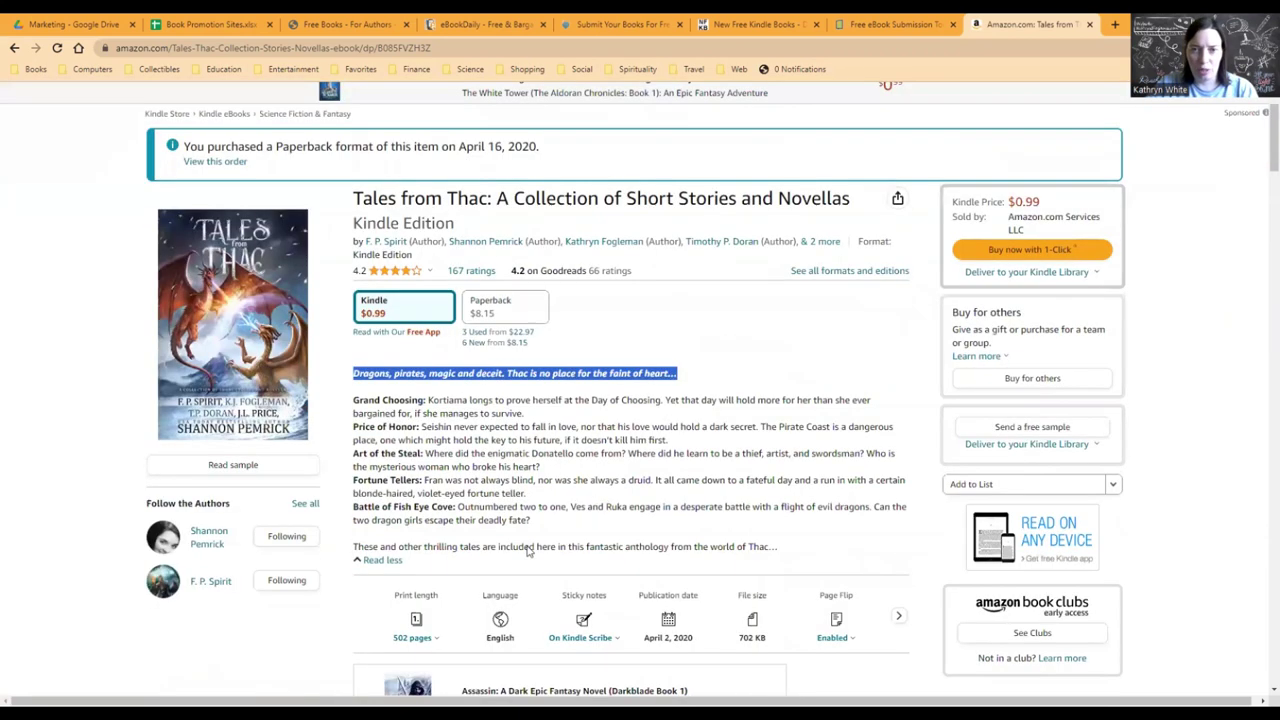
Return to the Reading Deals form and review its 50-word Quick Description, price and promo date fields.
click(476, 21)
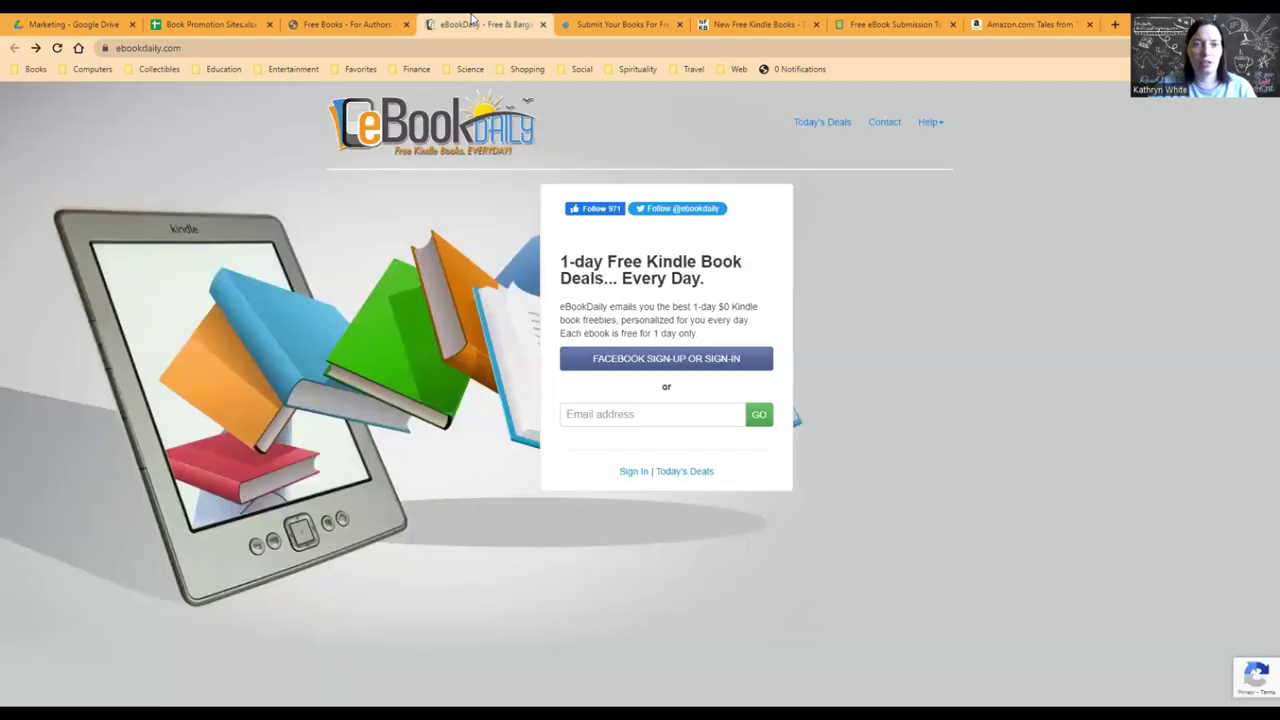
click(575, 18)
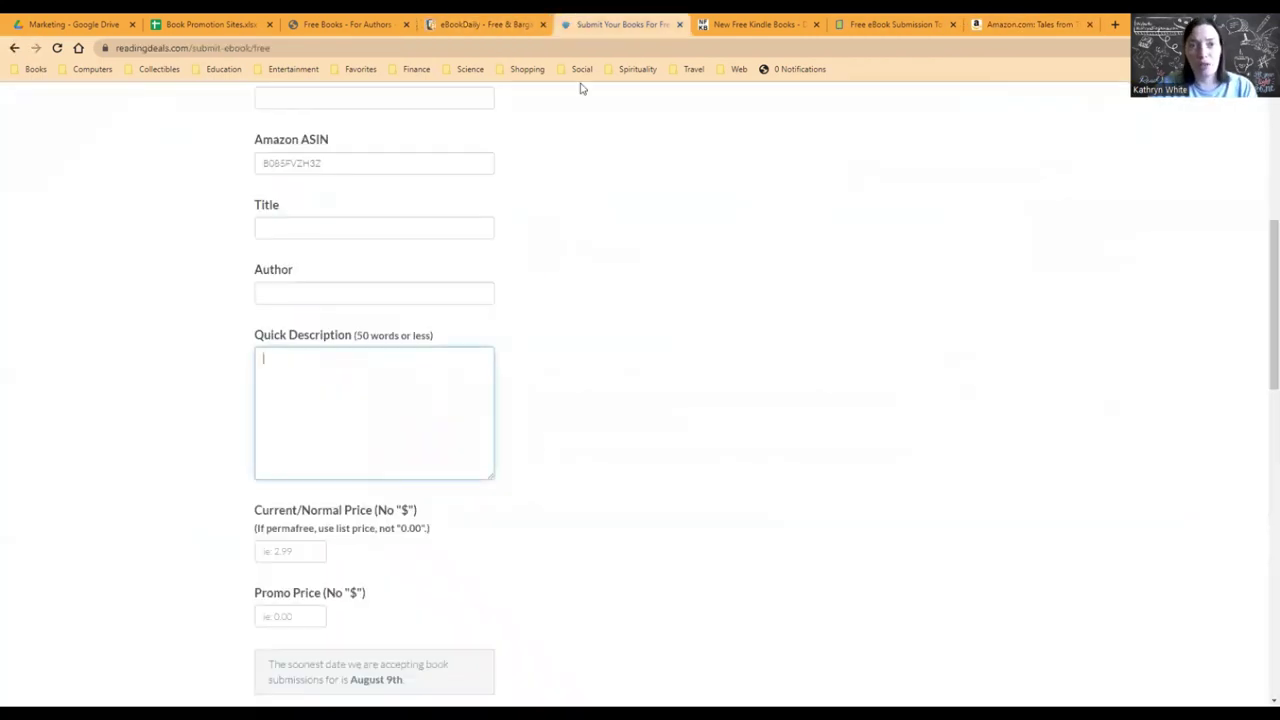
click(603, 360)
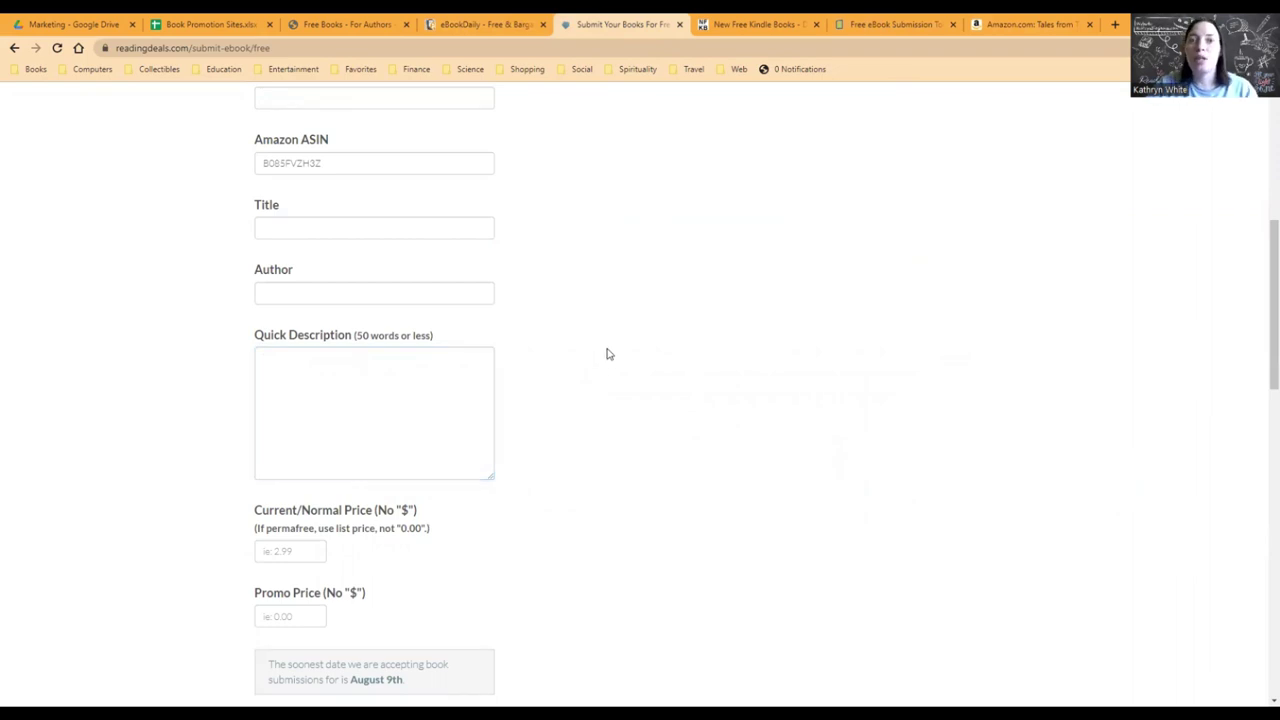
scroll(606, 346, down, 1)
scroll(605, 346, down, 2)
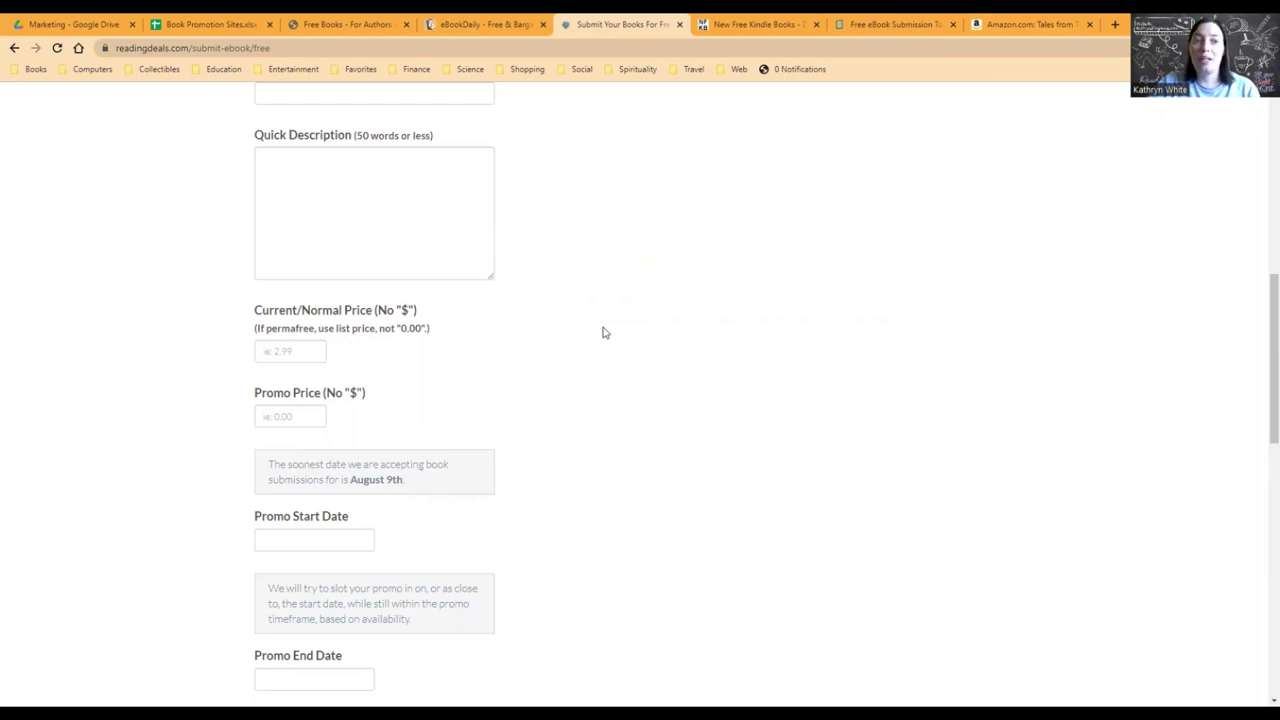
Check the book's Amazon page again, and look over the form's price, date, genre and store URL fields.
click(997, 22)
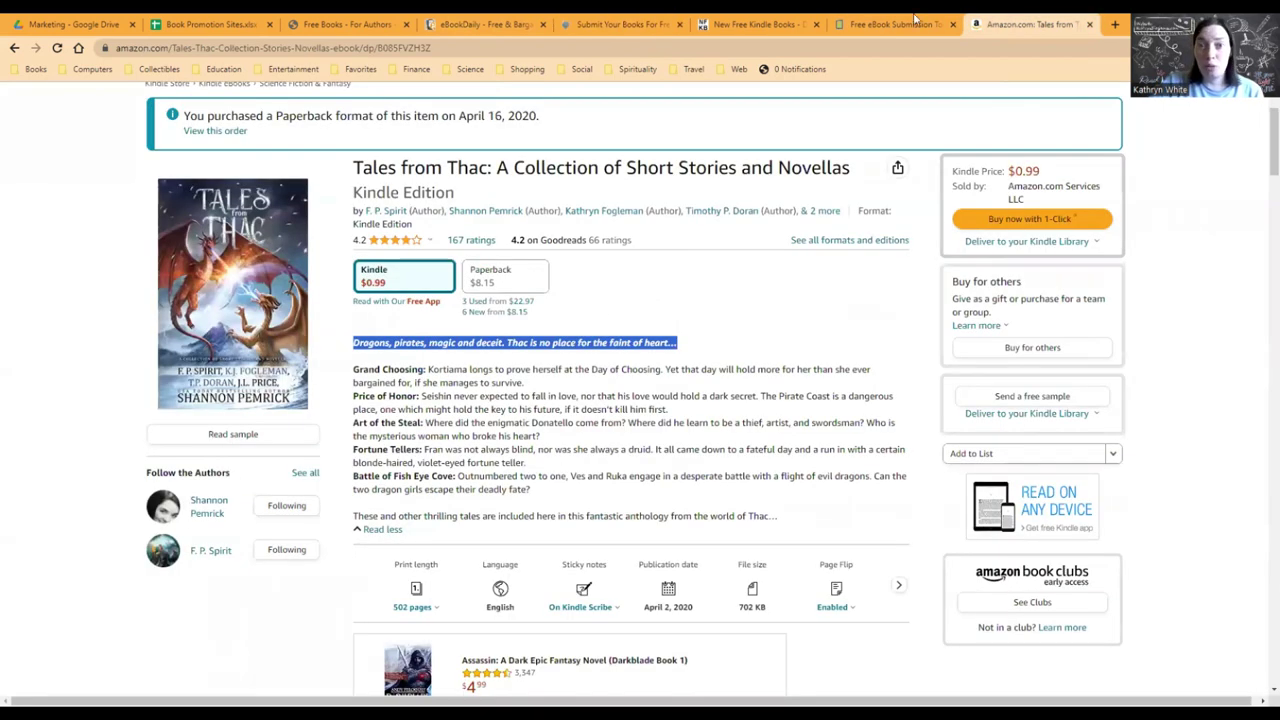
click(573, 20)
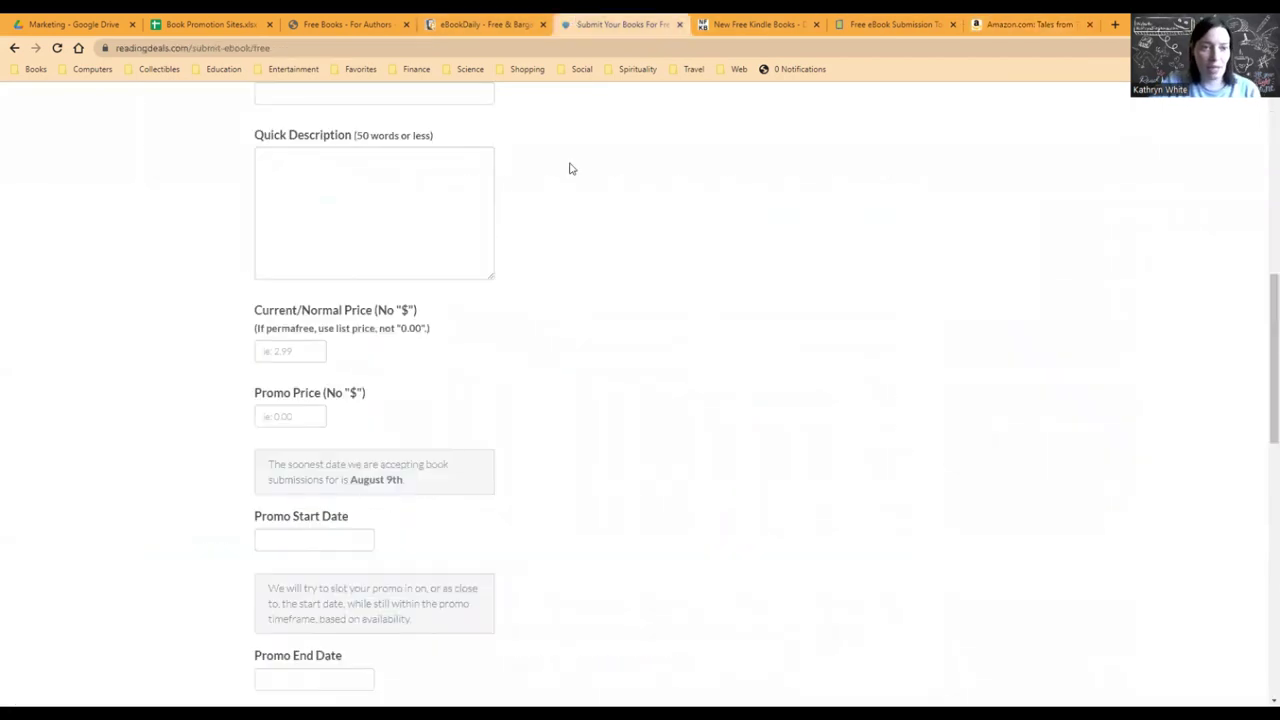
scroll(540, 309, down, 1)
scroll(540, 311, up, 1)
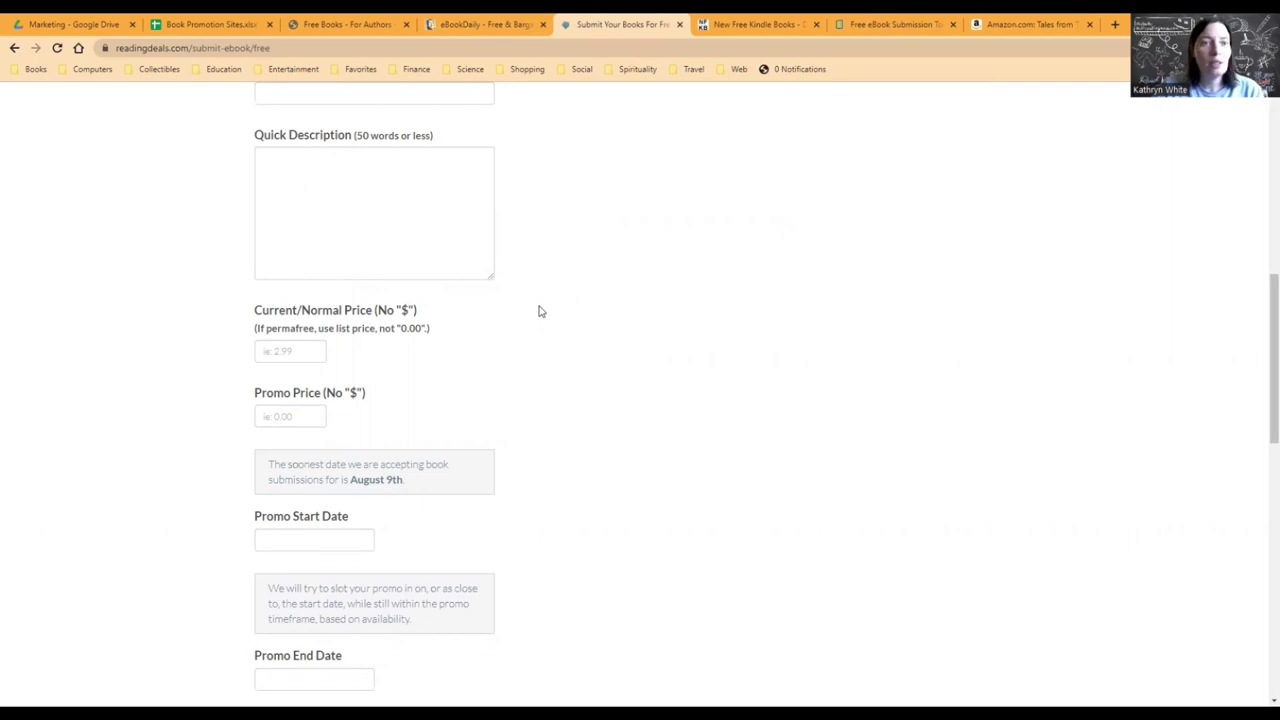
scroll(538, 311, down, 1)
scroll(538, 311, up, 1)
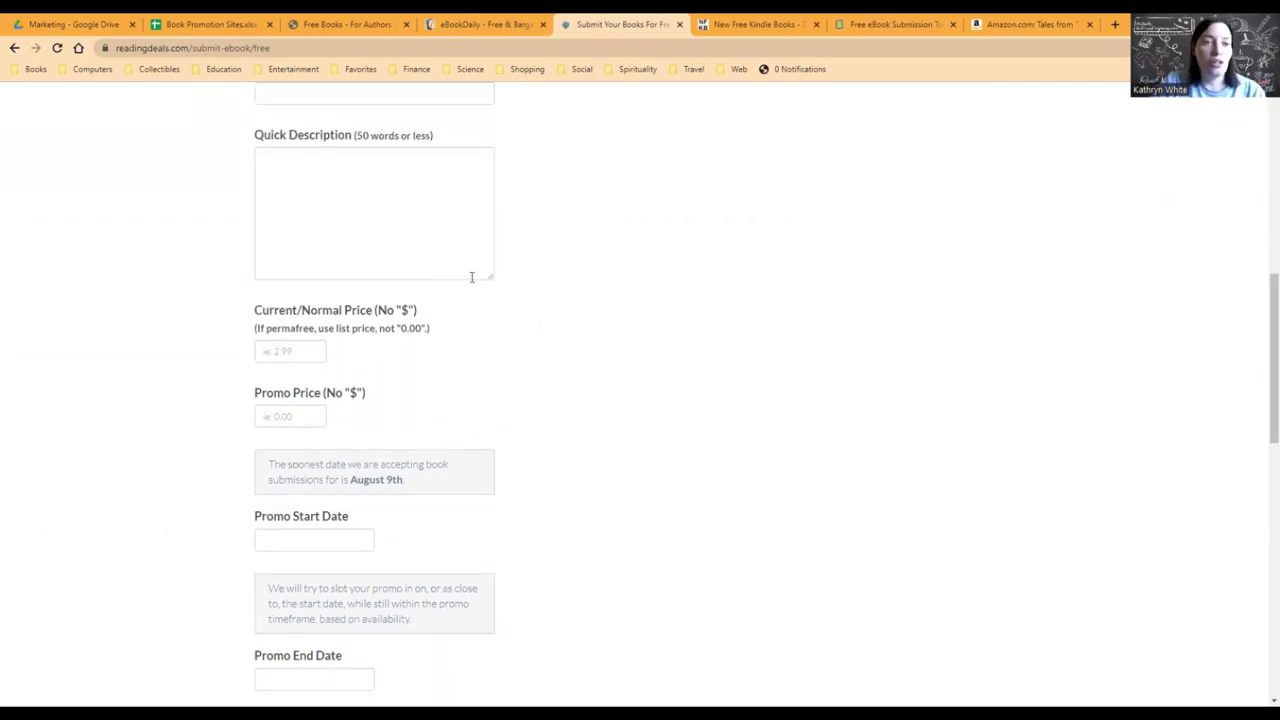
scroll(617, 411, down, 3)
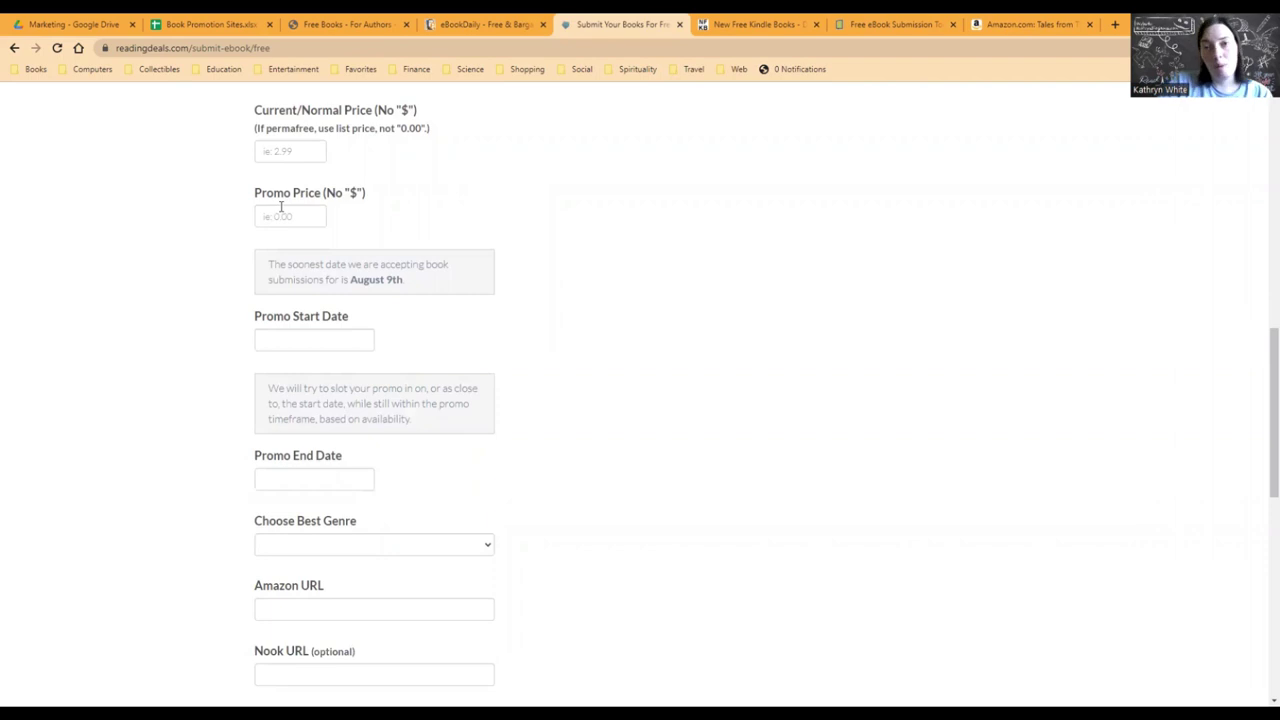
Check the Amazon listing, and set the form's Current/Normal Price to 2.99 and Promo Price to 0.00.
click(1030, 24)
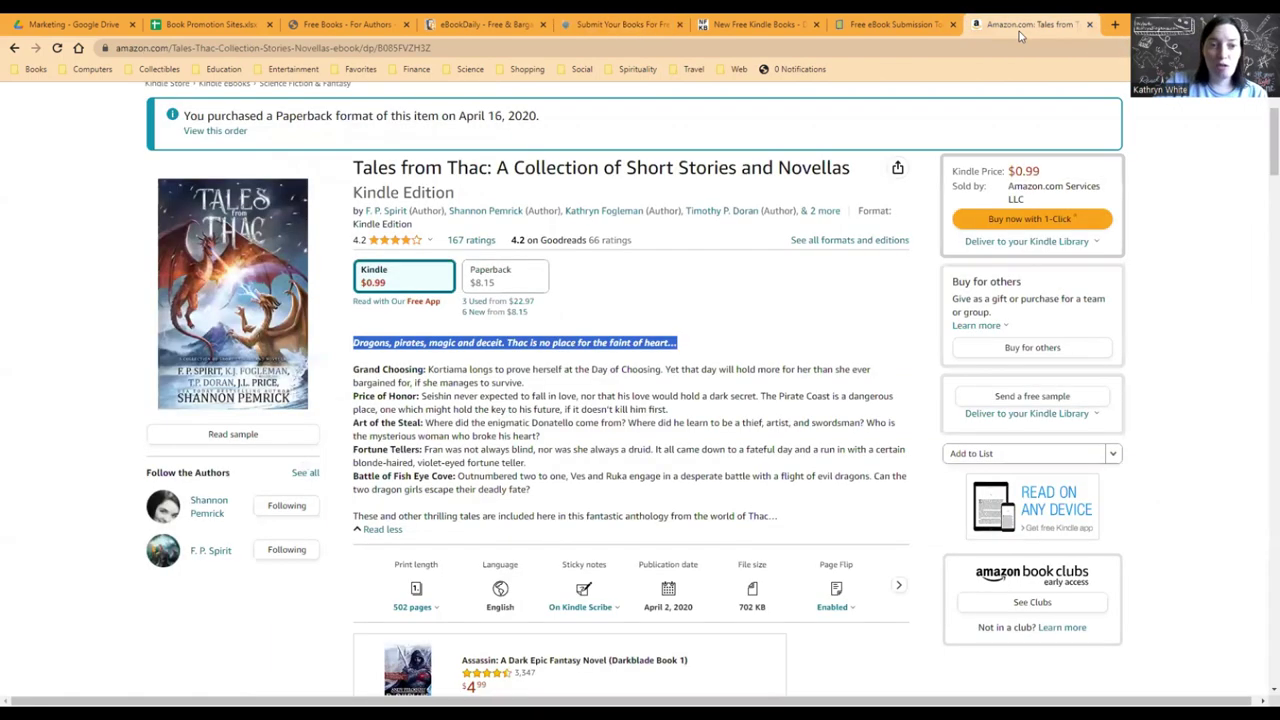
click(570, 20)
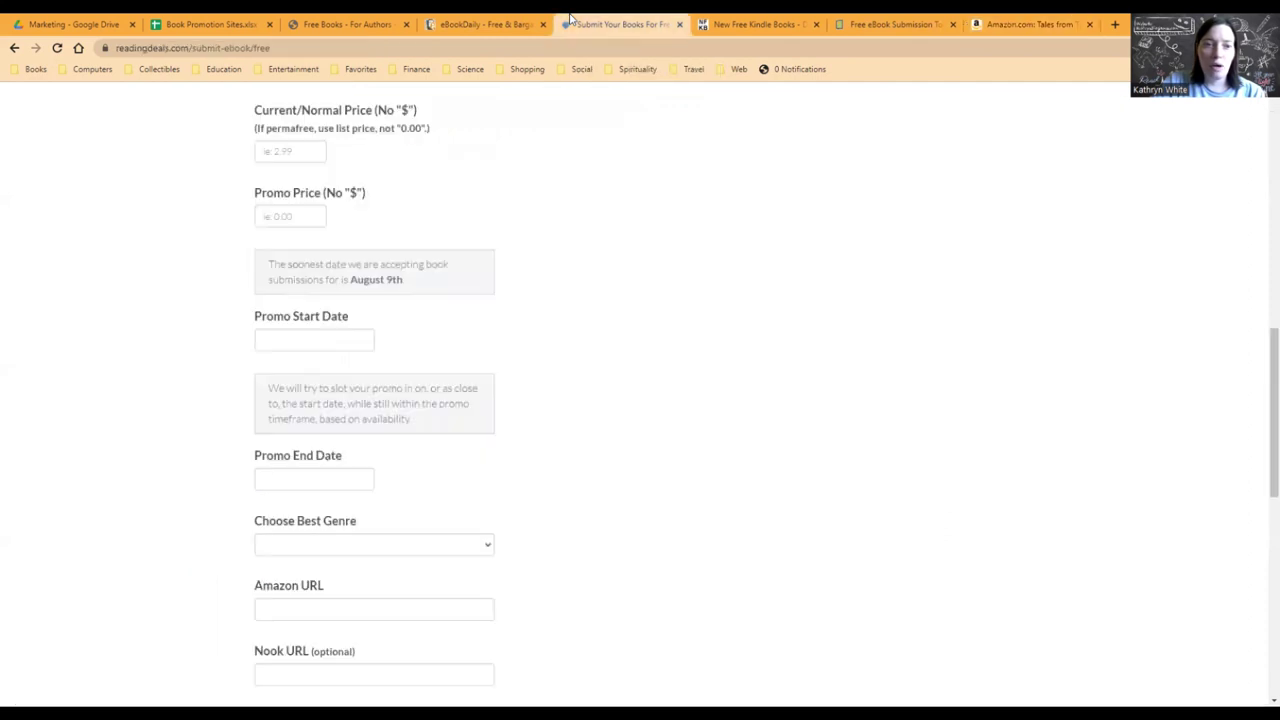
click(286, 148)
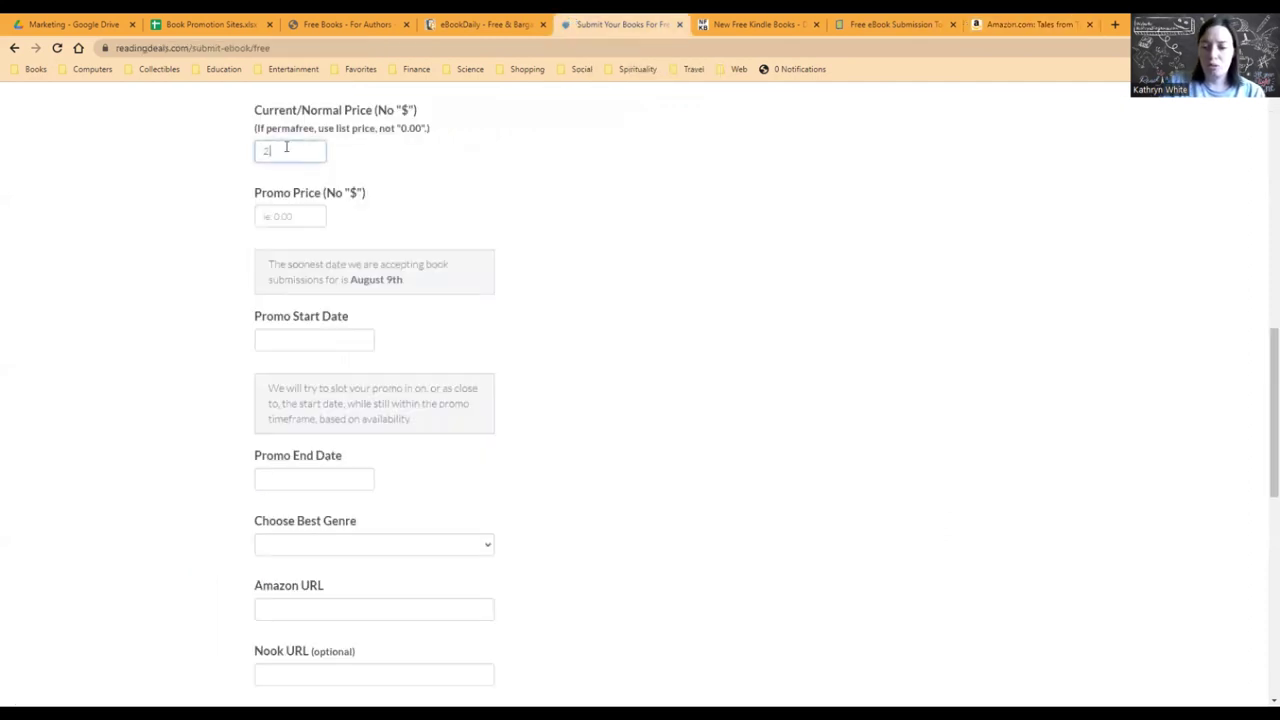
text(2.99)
click(297, 215)
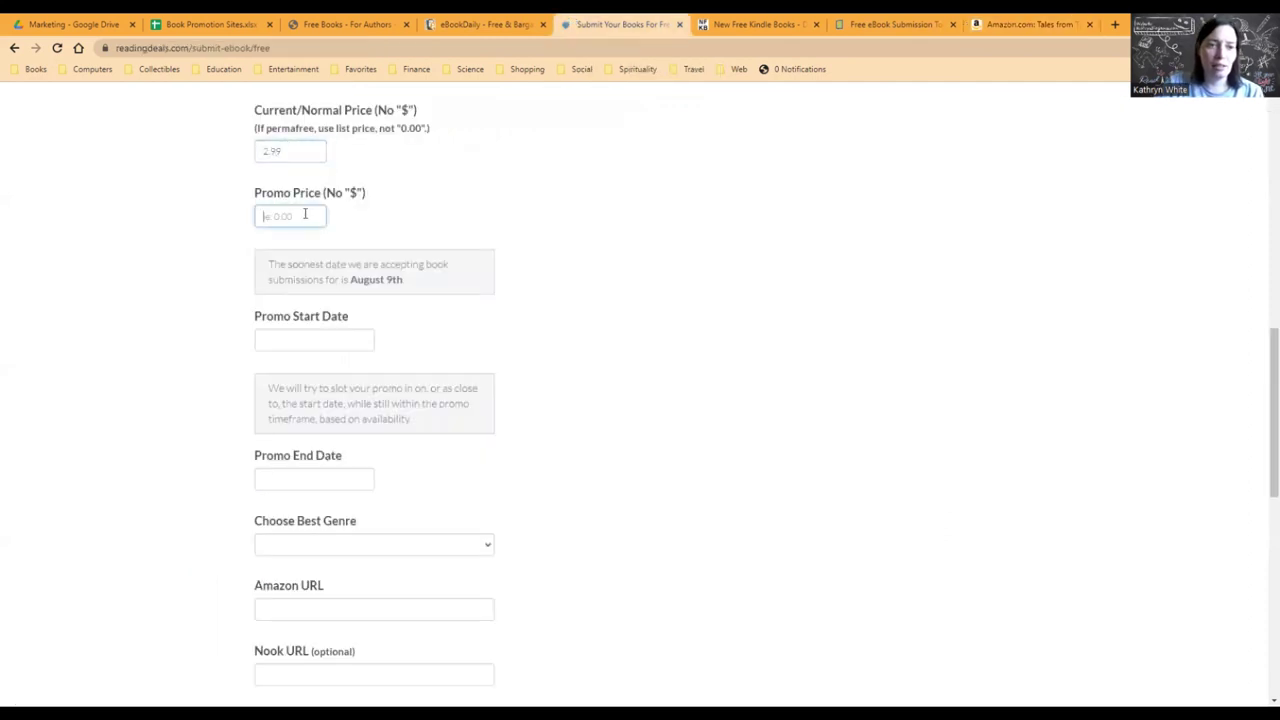
text(0.00)
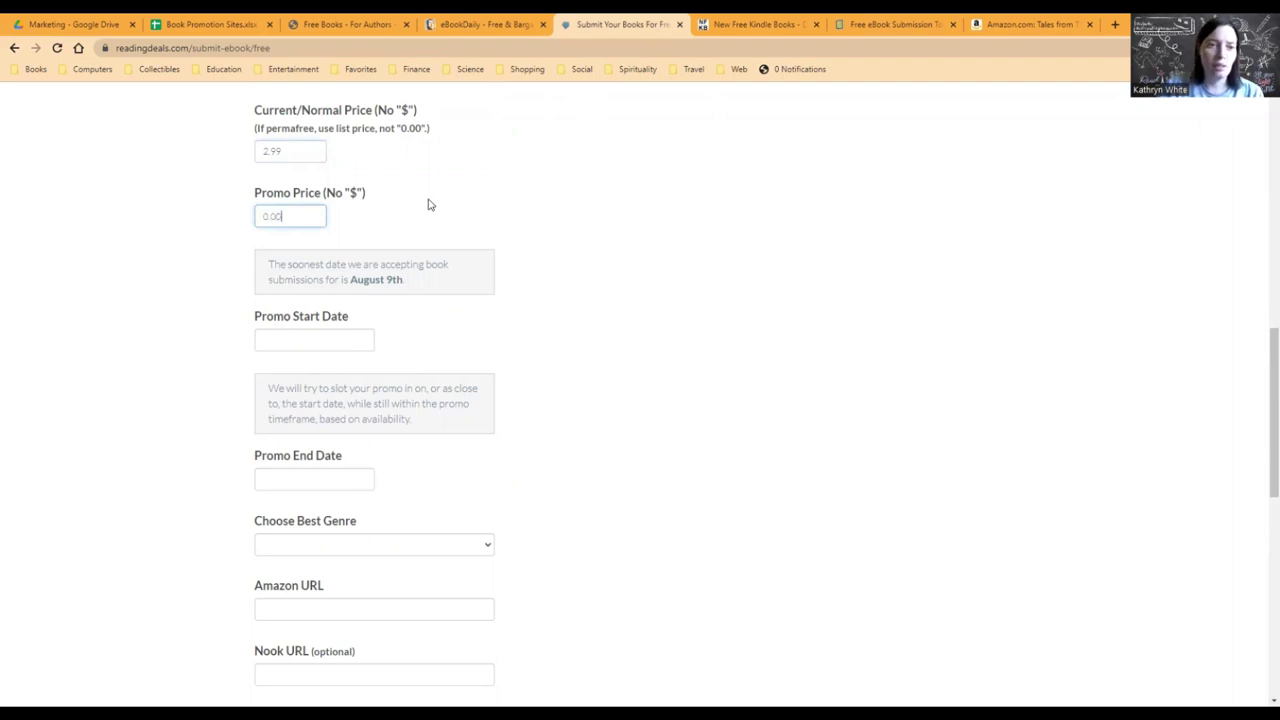
click(428, 205)
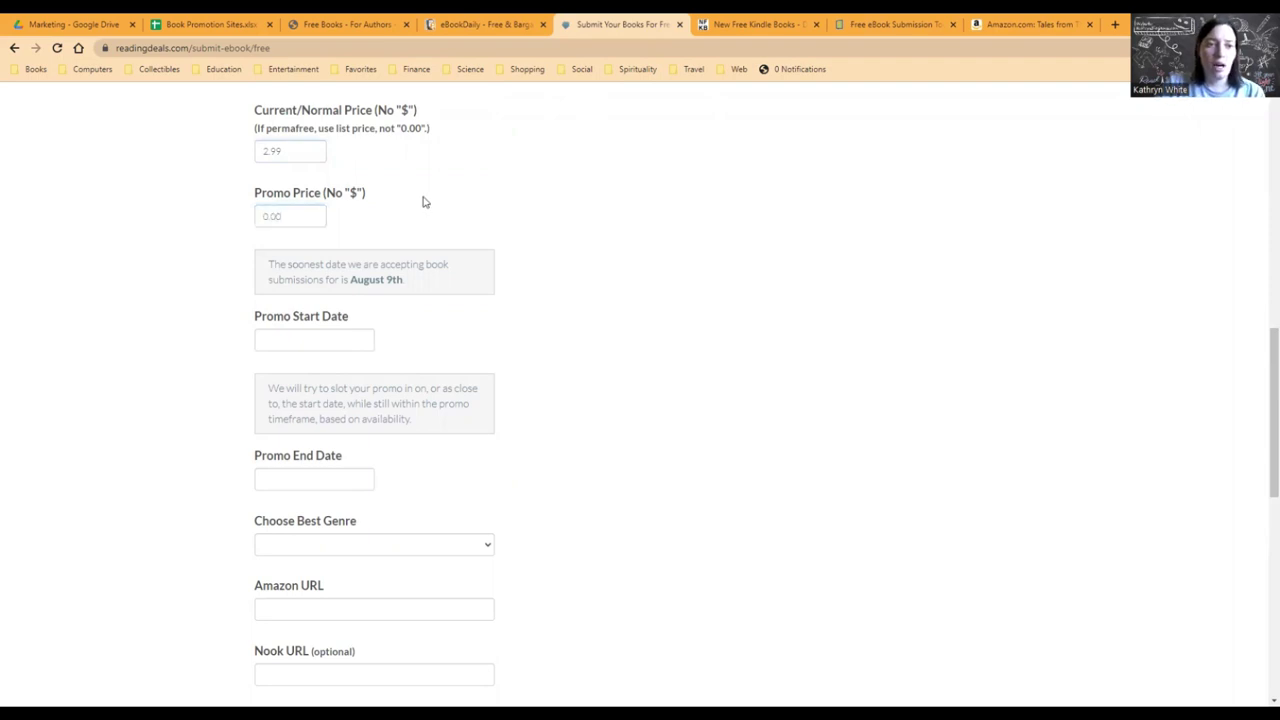
Set the form's Current/Normal Price to 4.99 and the Promo Price to 0.99.
click(266, 151)
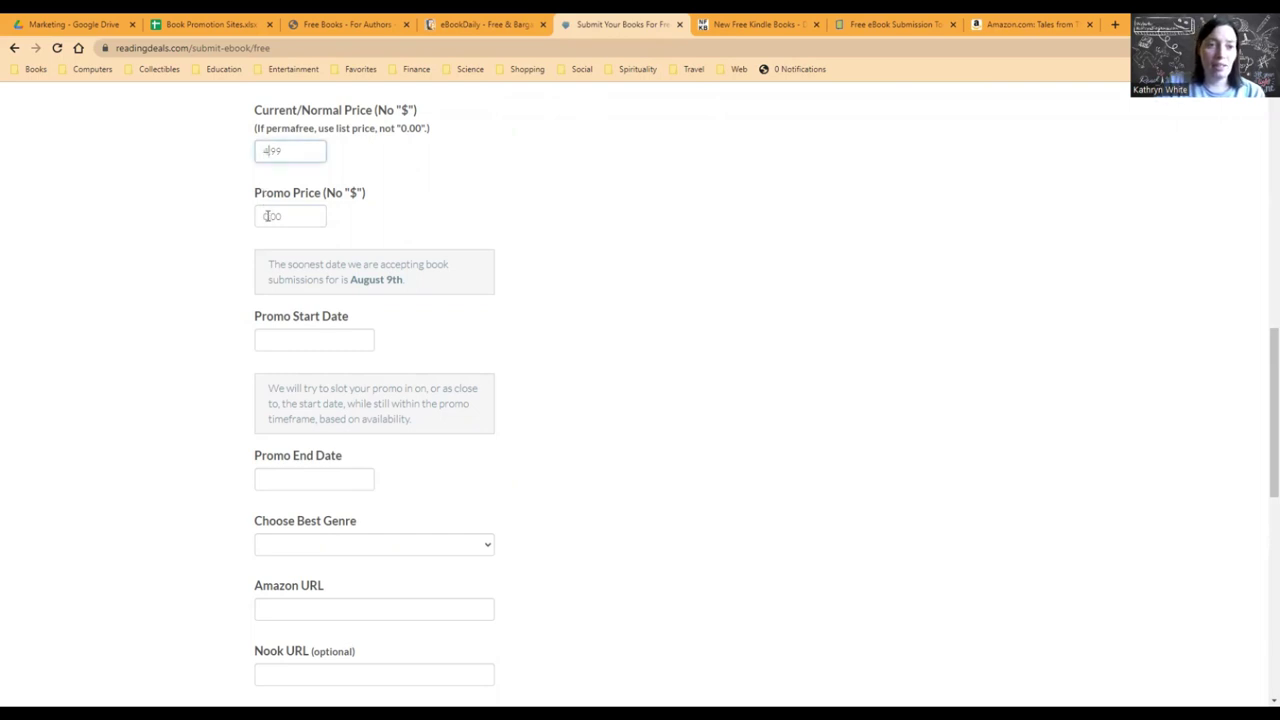
drag(284, 213, 276, 213)
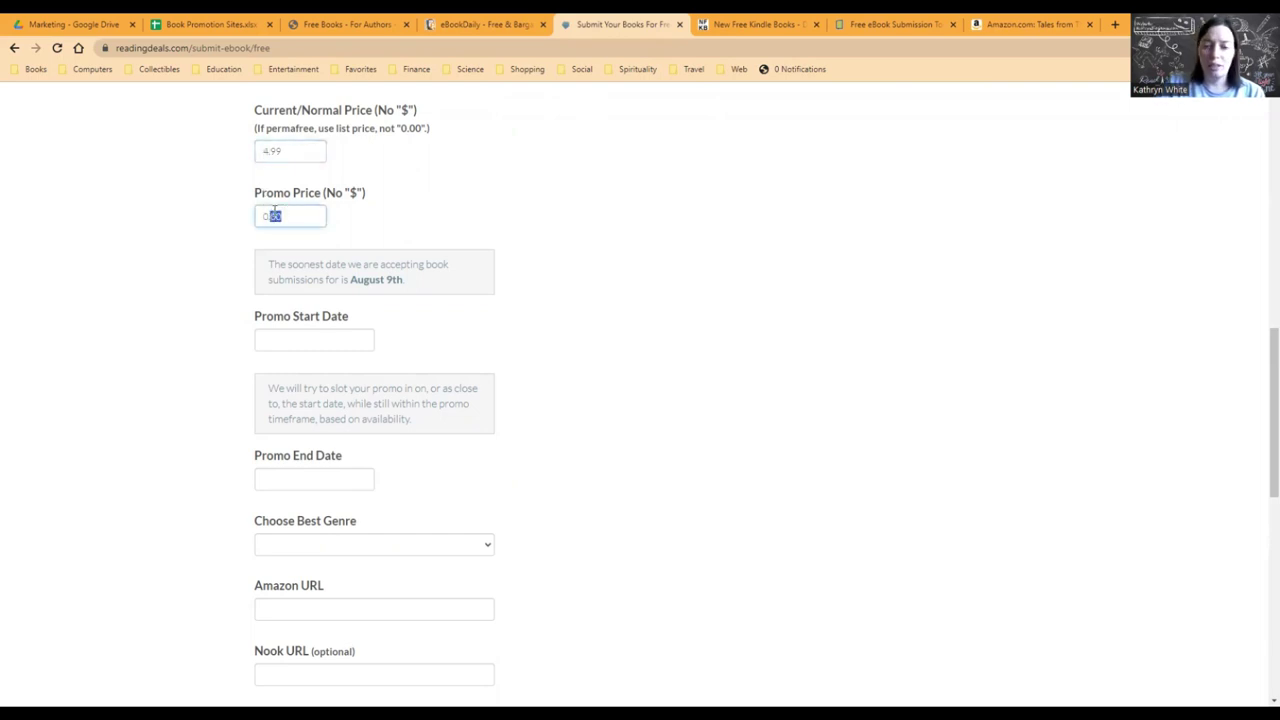
text(99)
click(476, 285)
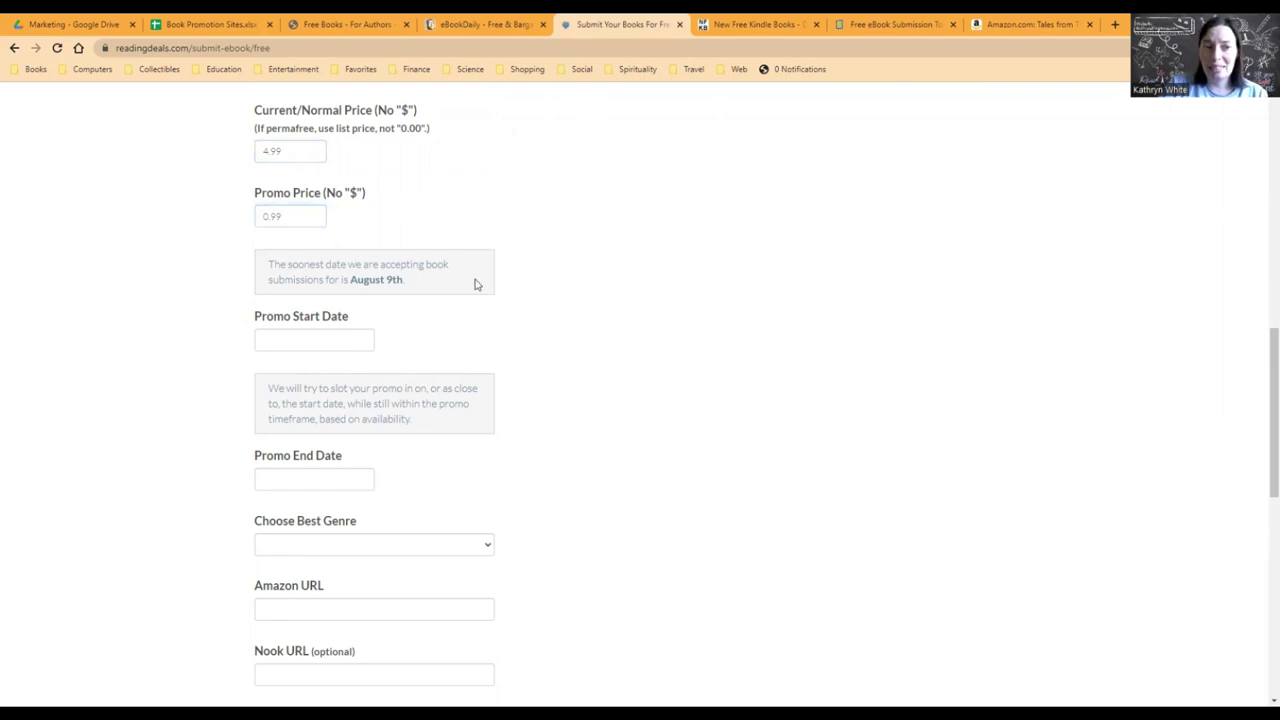
Set the form's Promo Start Date to 11/01/2023.
scroll(734, 194, down, 1)
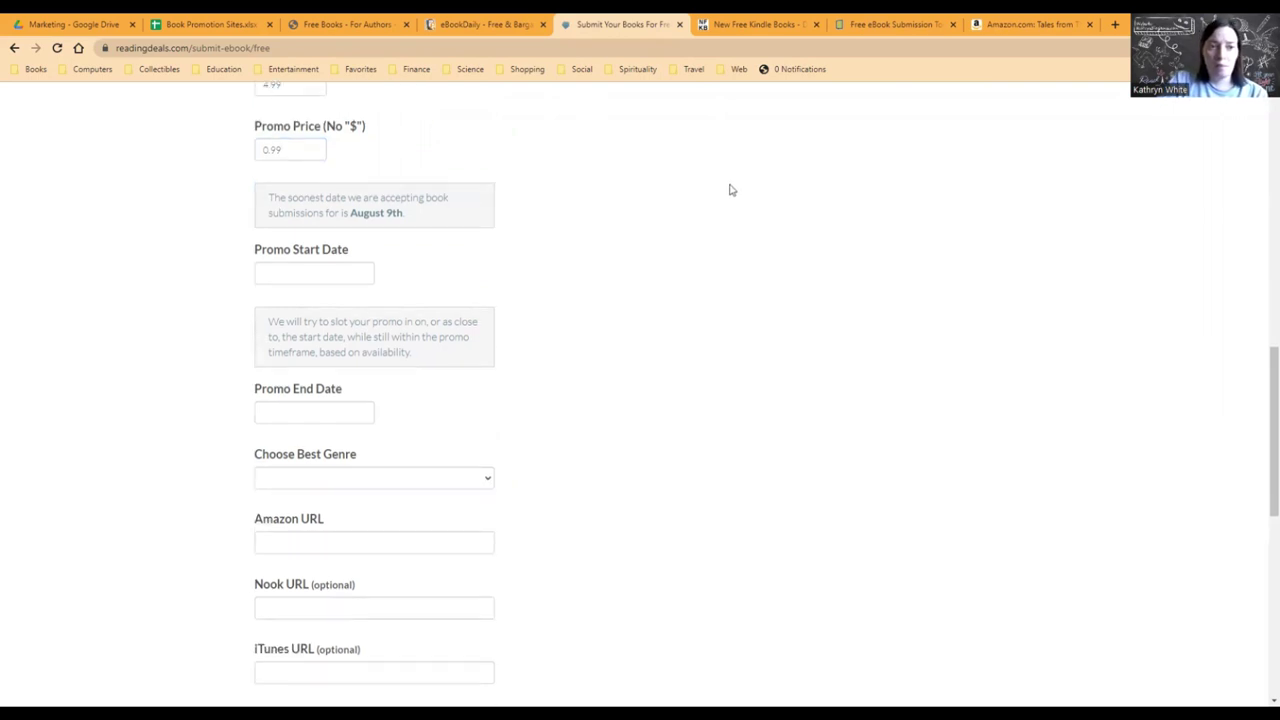
scroll(703, 306, down, 2)
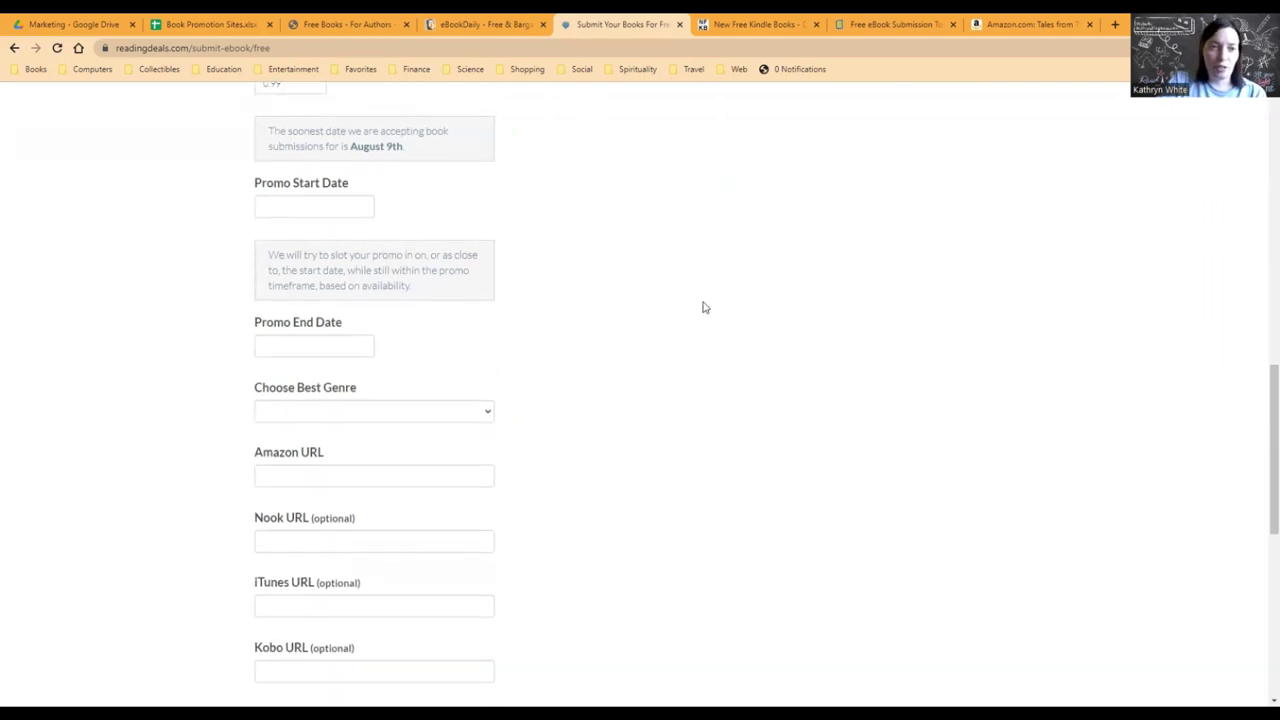
scroll(690, 295, up, 1)
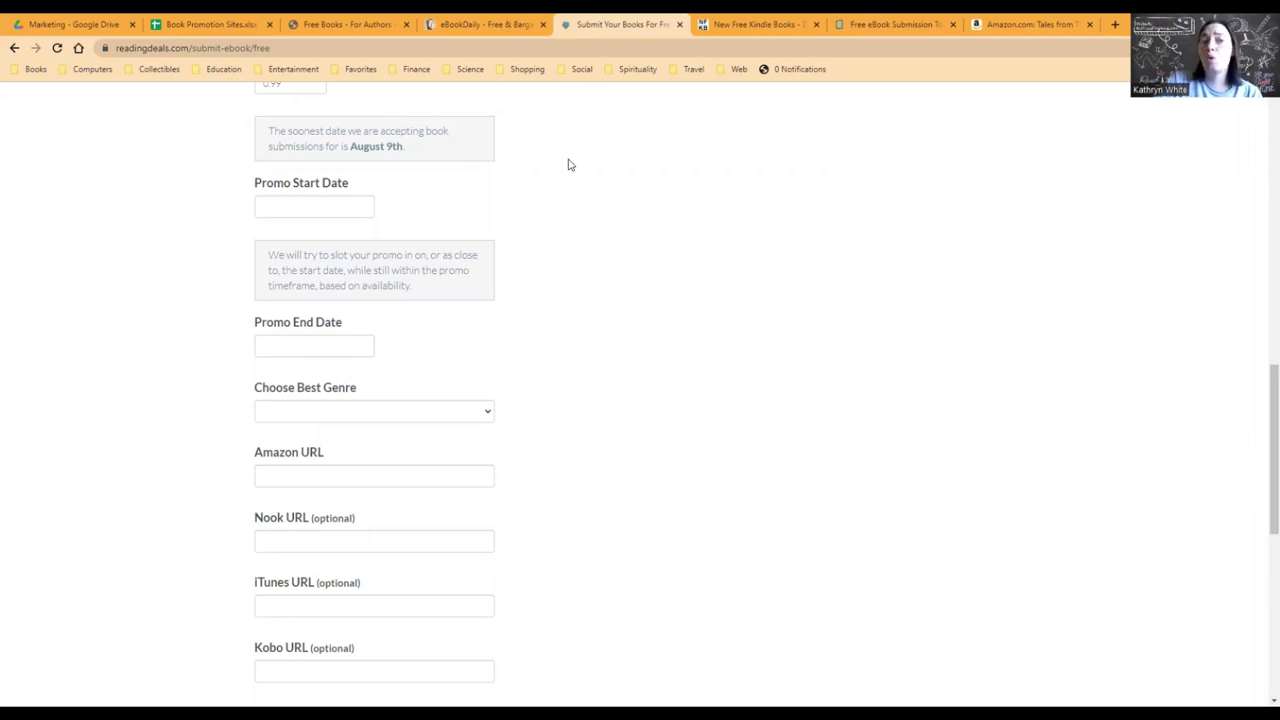
click(278, 206)
click(438, 233)
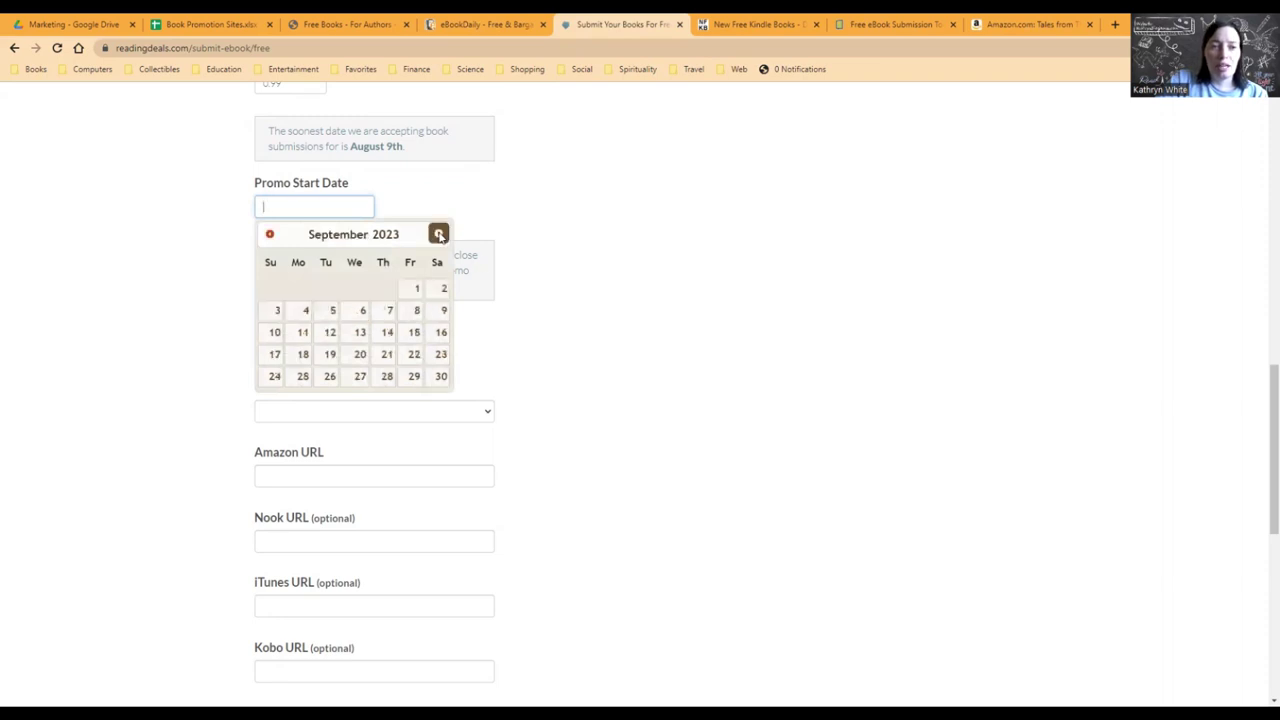
click(439, 234)
click(439, 234)
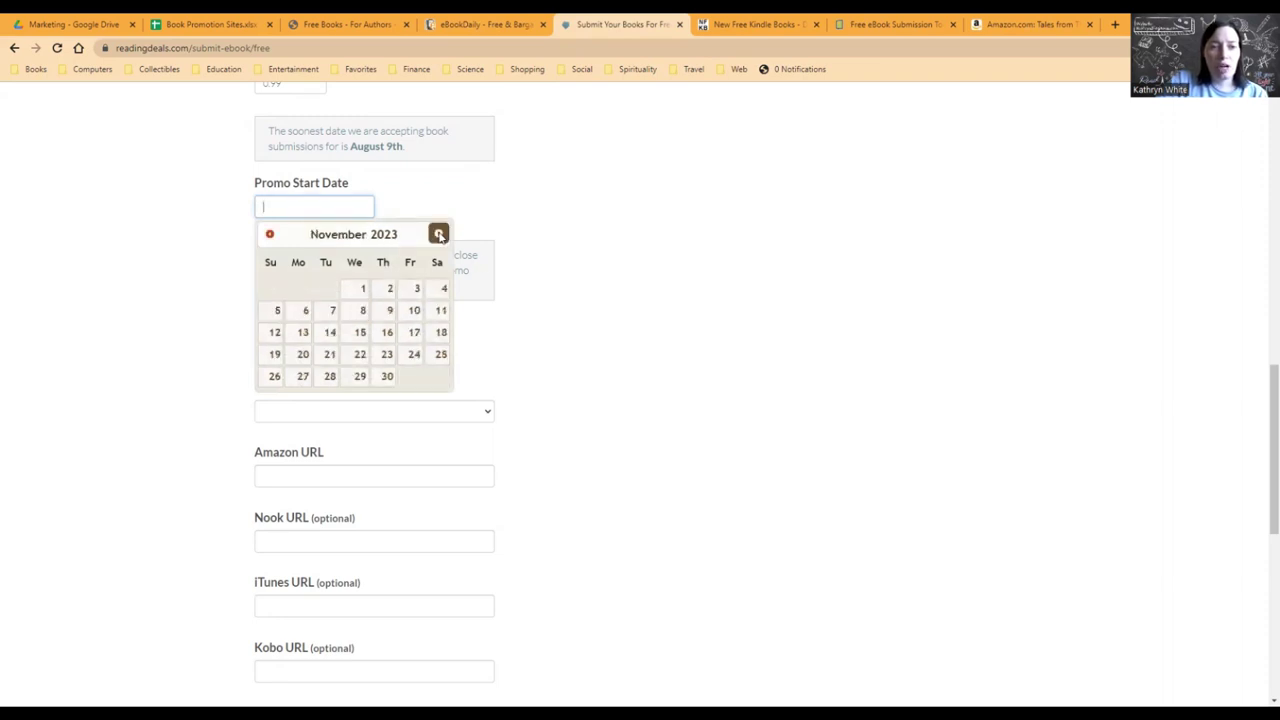
click(363, 288)
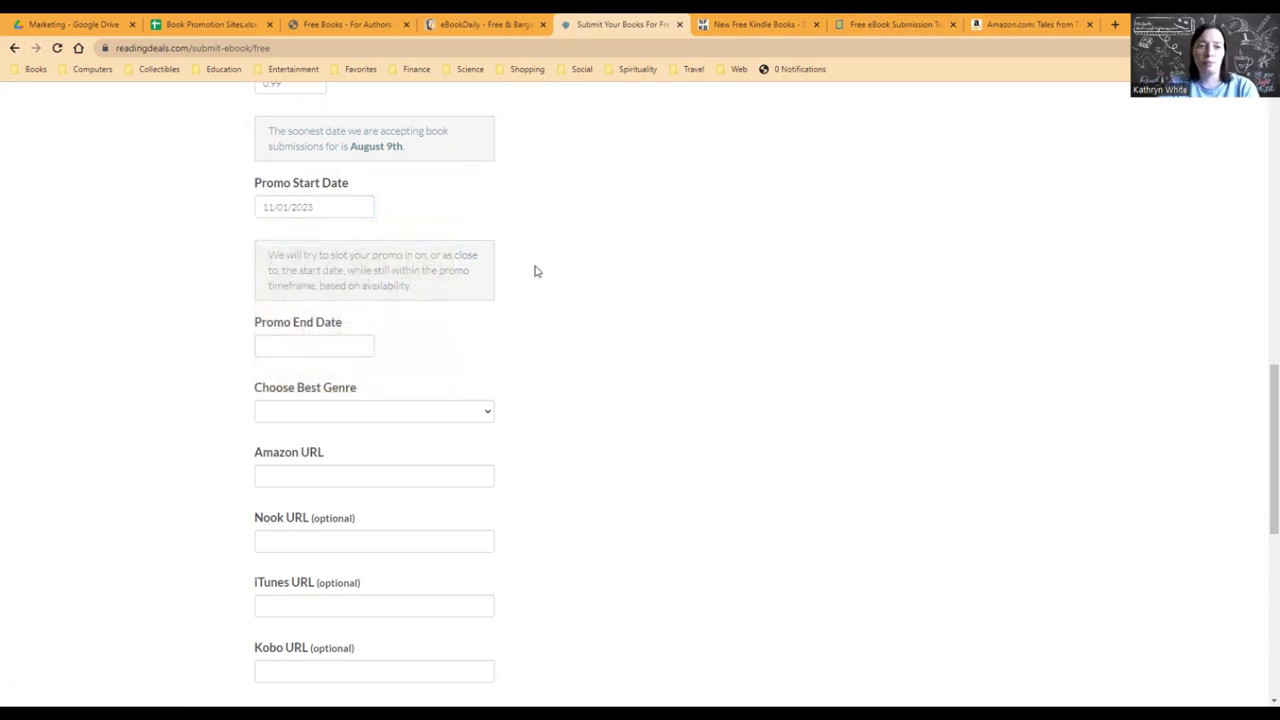
Set the form's Promo End Date to 11/30/2023.
click(288, 347)
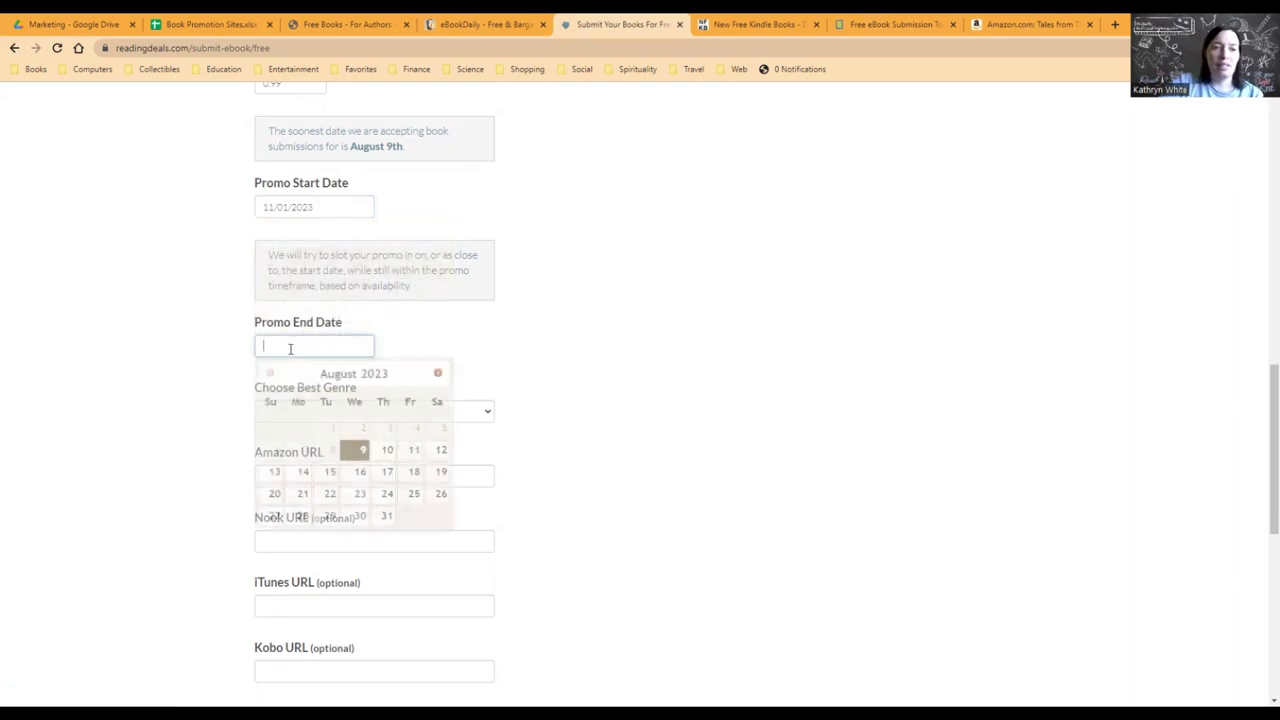
click(439, 373)
click(439, 373)
click(439, 373)
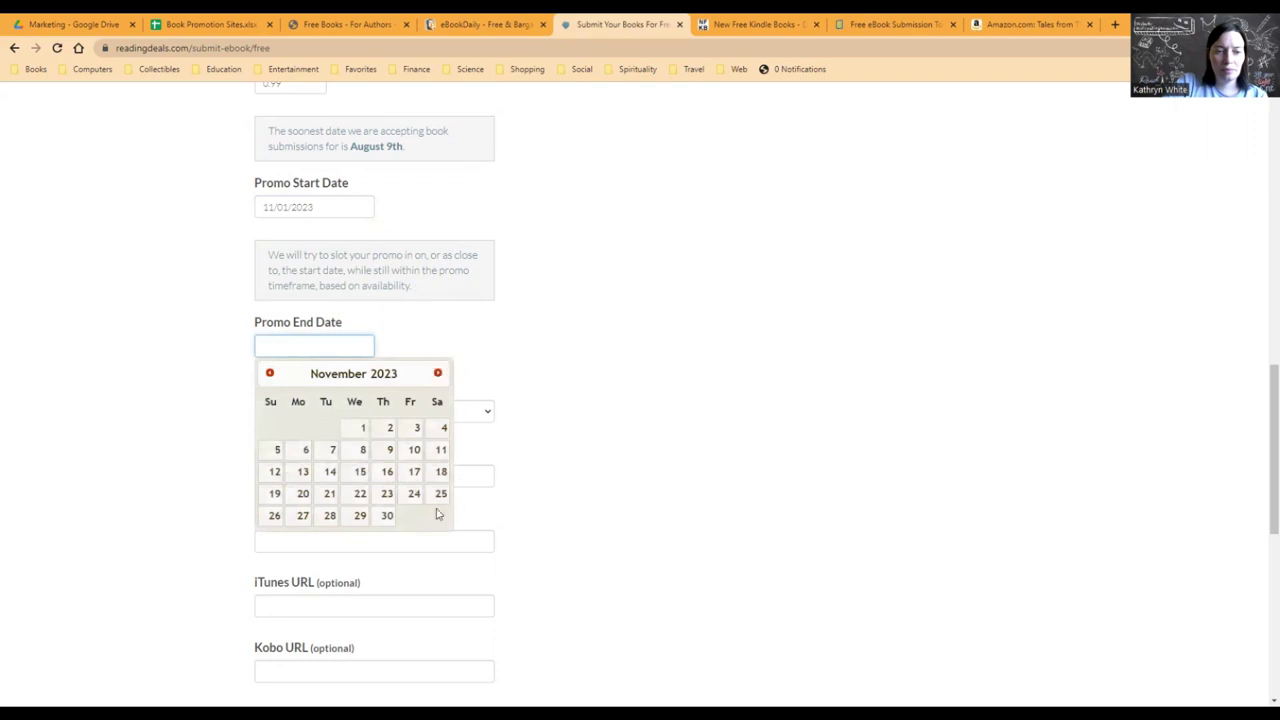
click(383, 515)
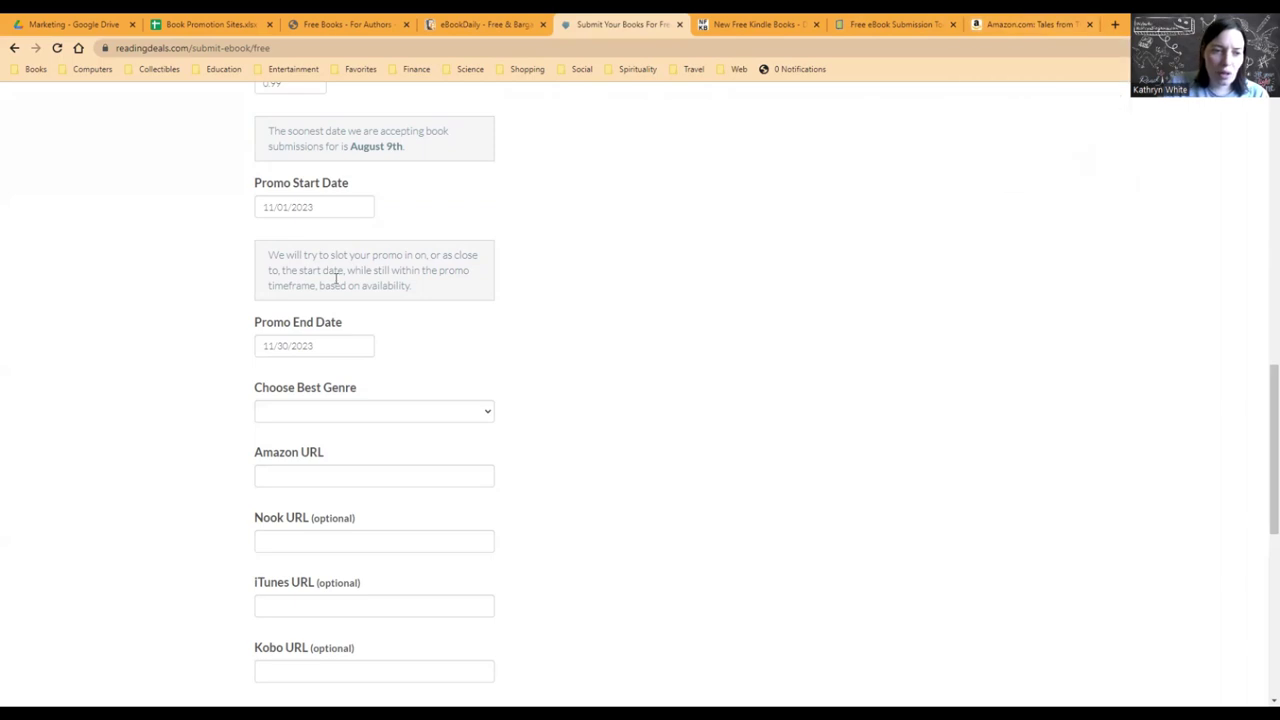
Change the Promo End Date to 11/05/2023 and choose Sci-Fi & Fantasy as the best genre.
click(273, 346)
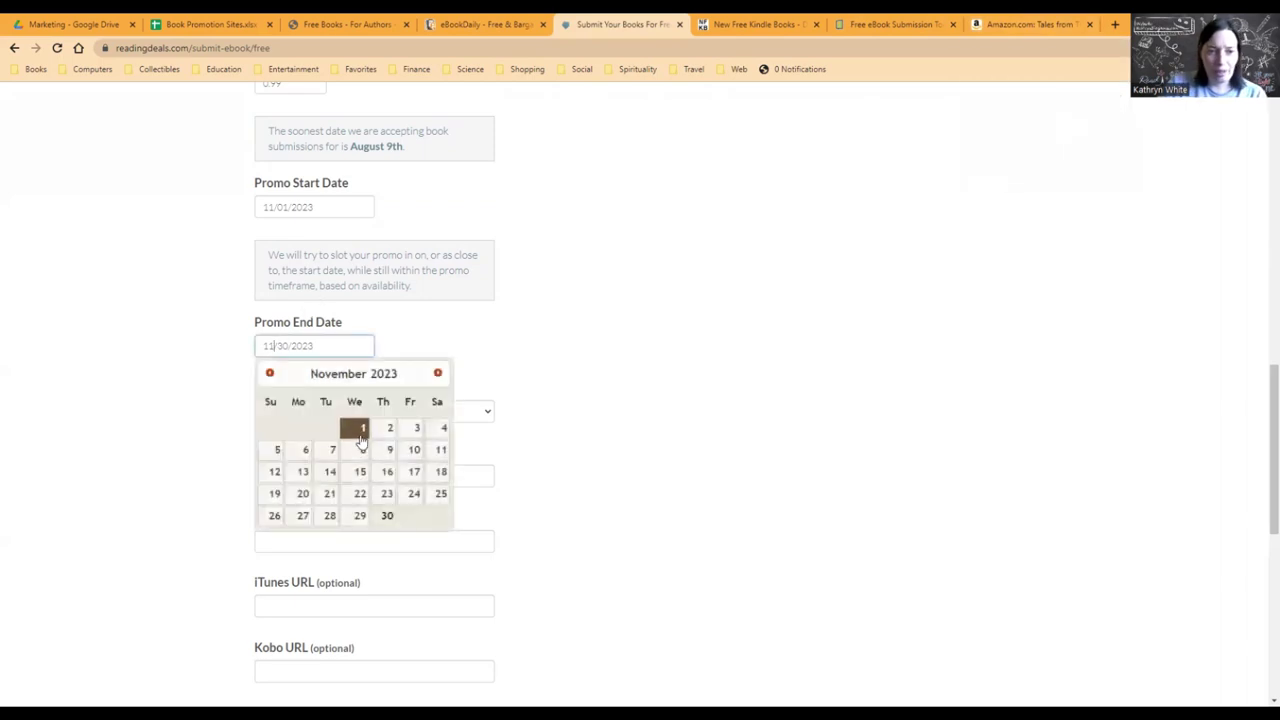
click(278, 451)
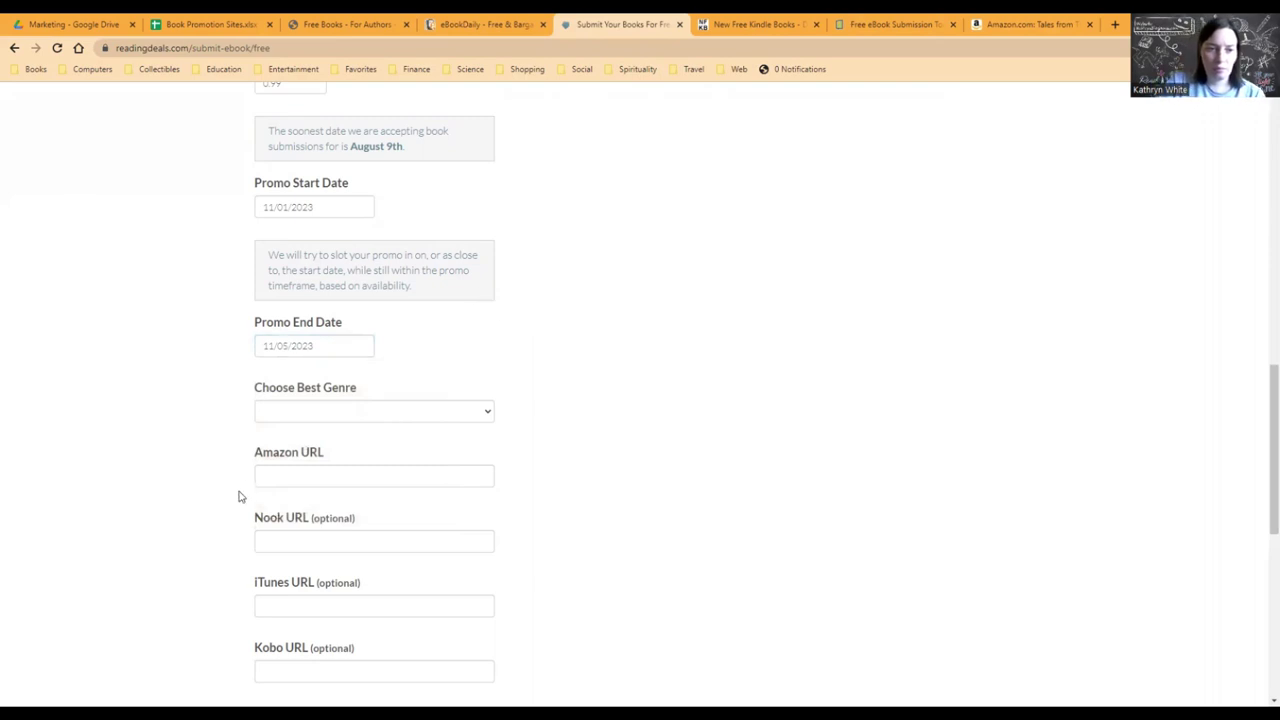
click(322, 411)
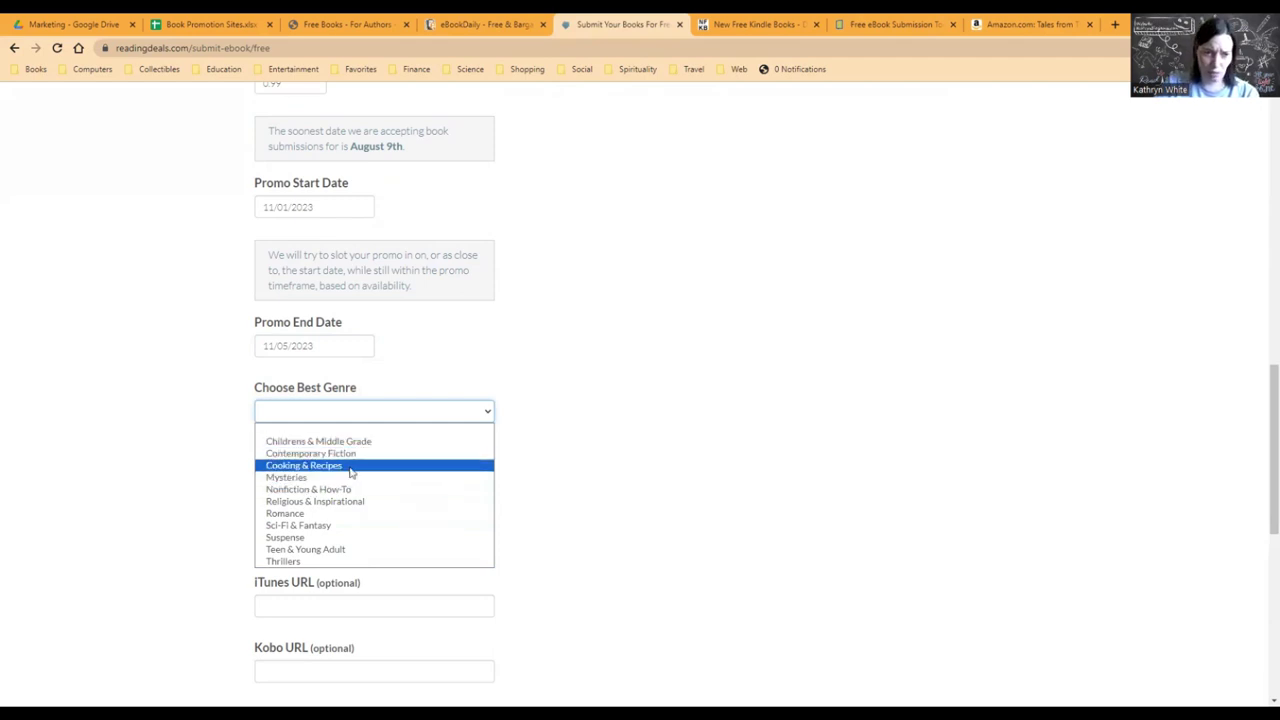
click(310, 527)
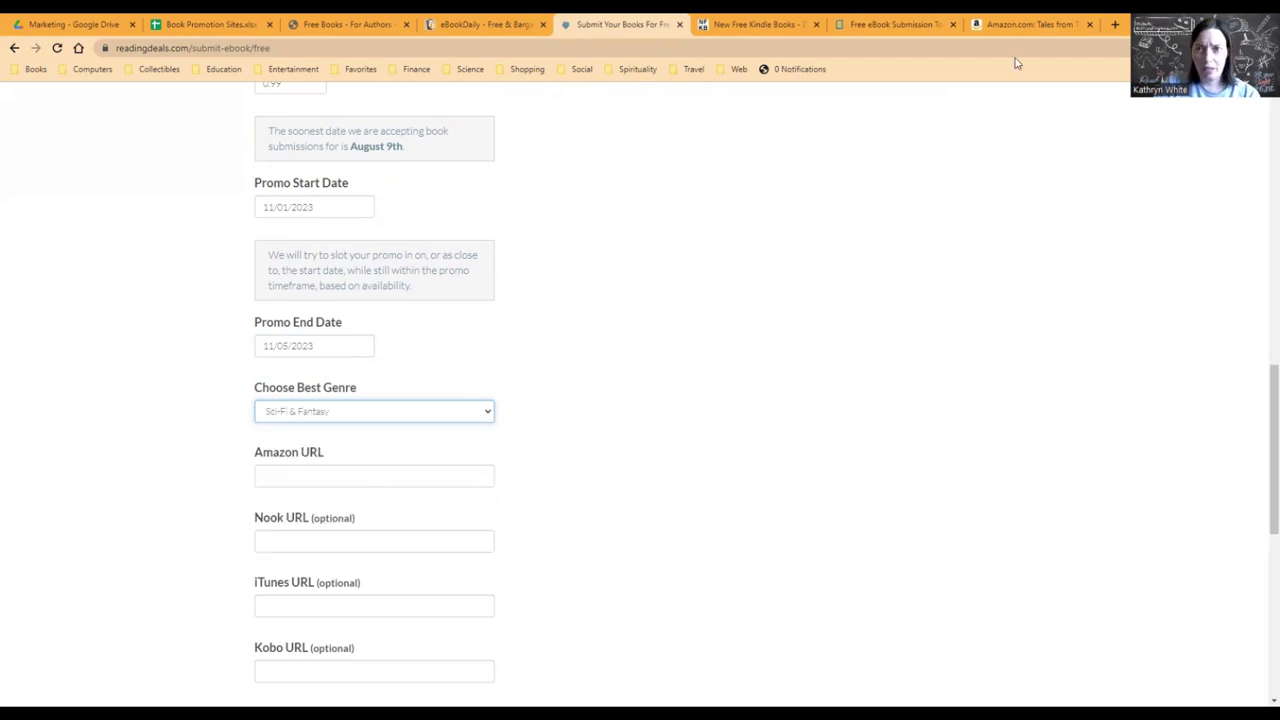
Copy the Tales from Thac page address from Amazon and paste it into the form's Amazon URL field.
click(1020, 24)
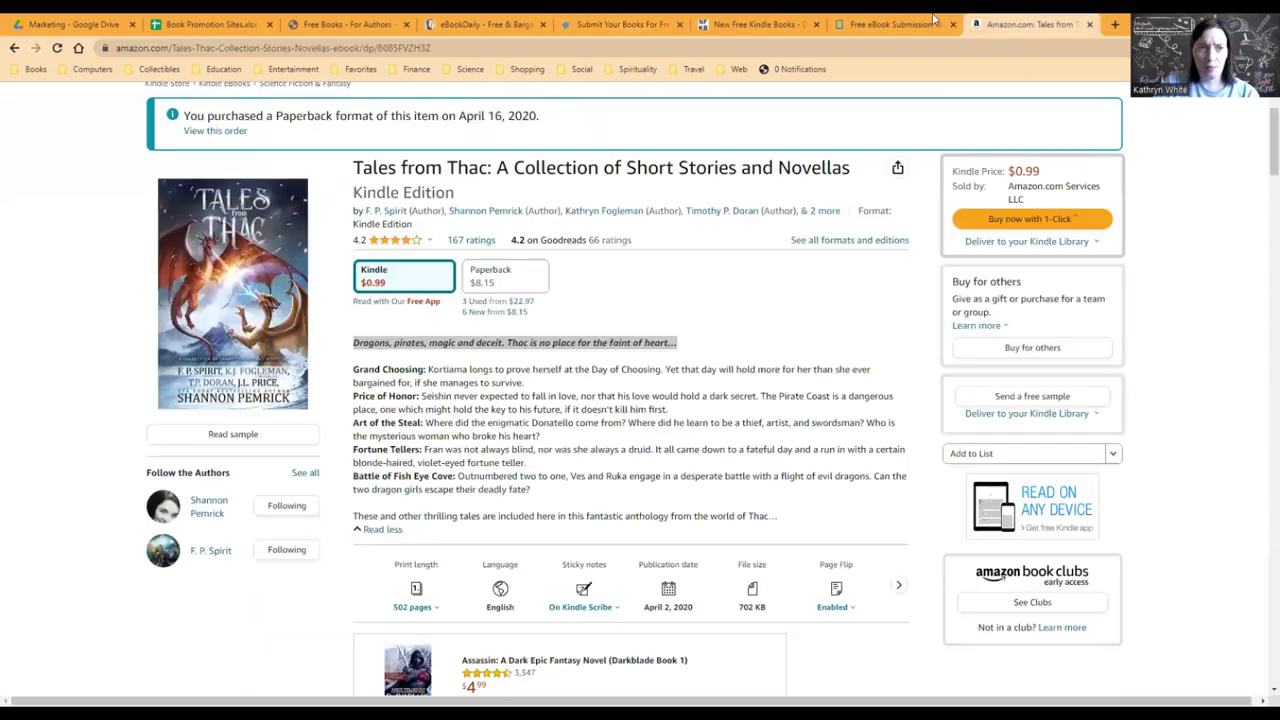
click(281, 50)
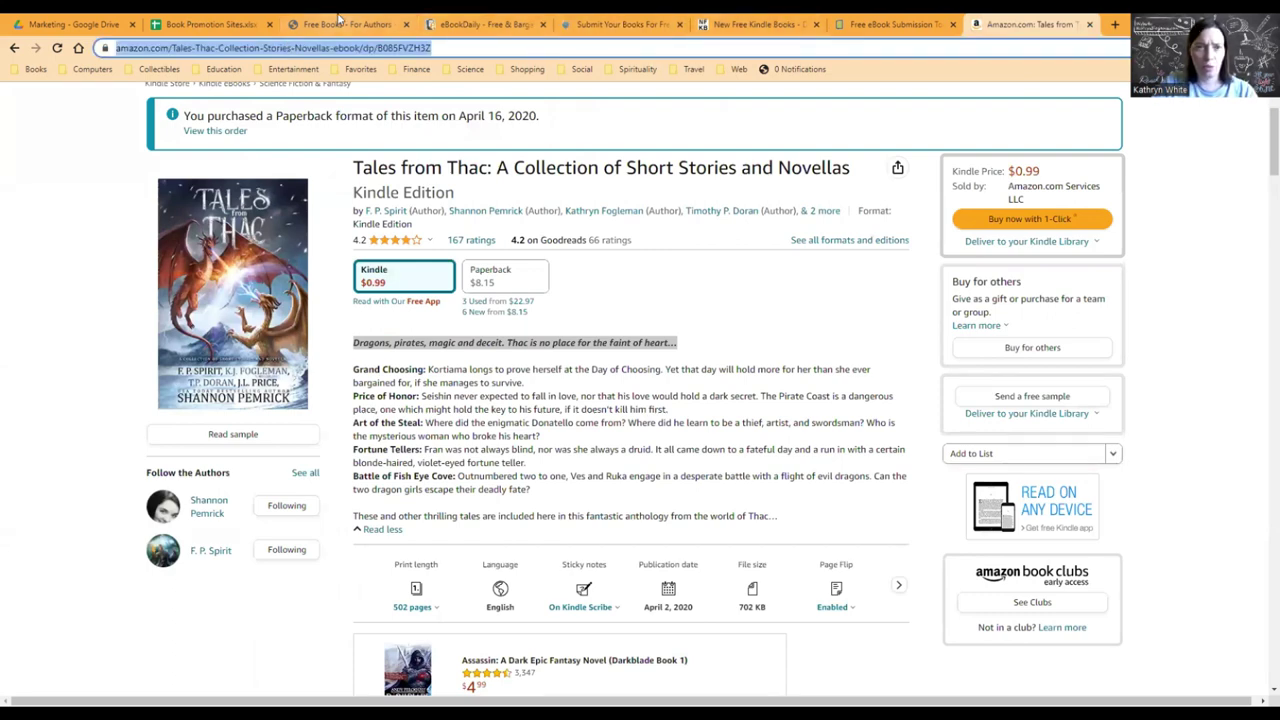
click(340, 18)
click(459, 20)
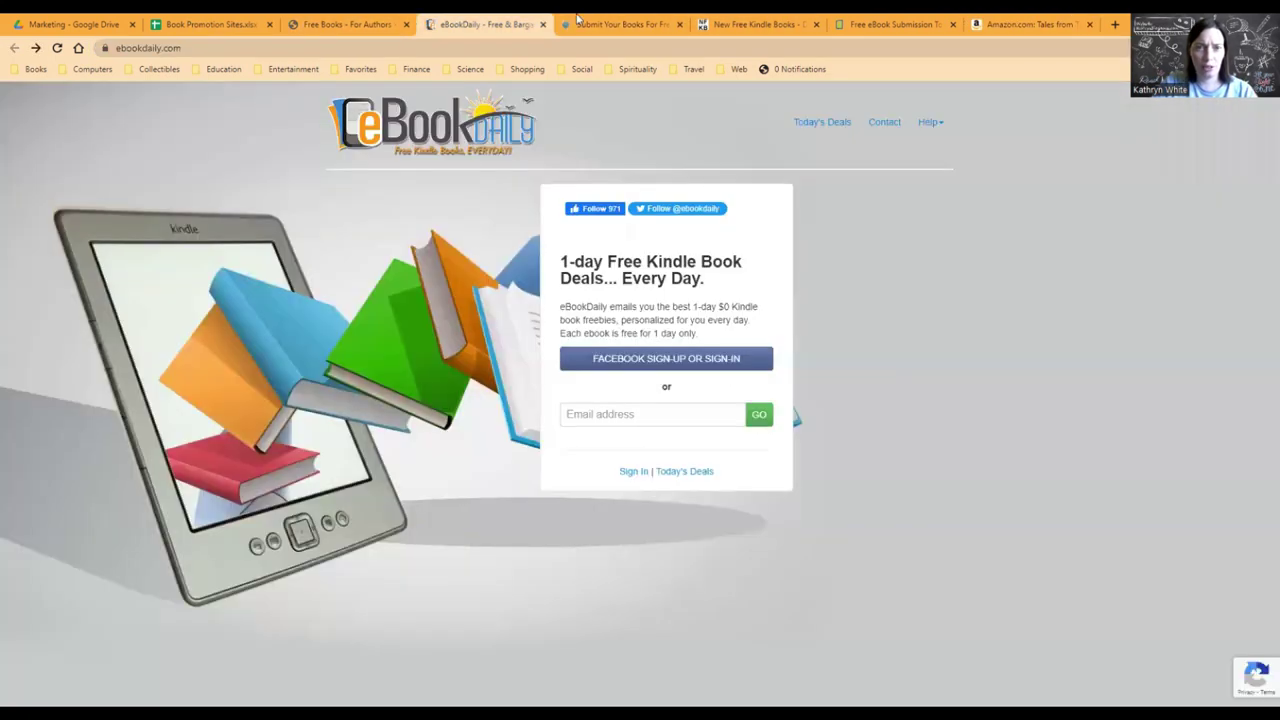
key(ctrl+Tab)
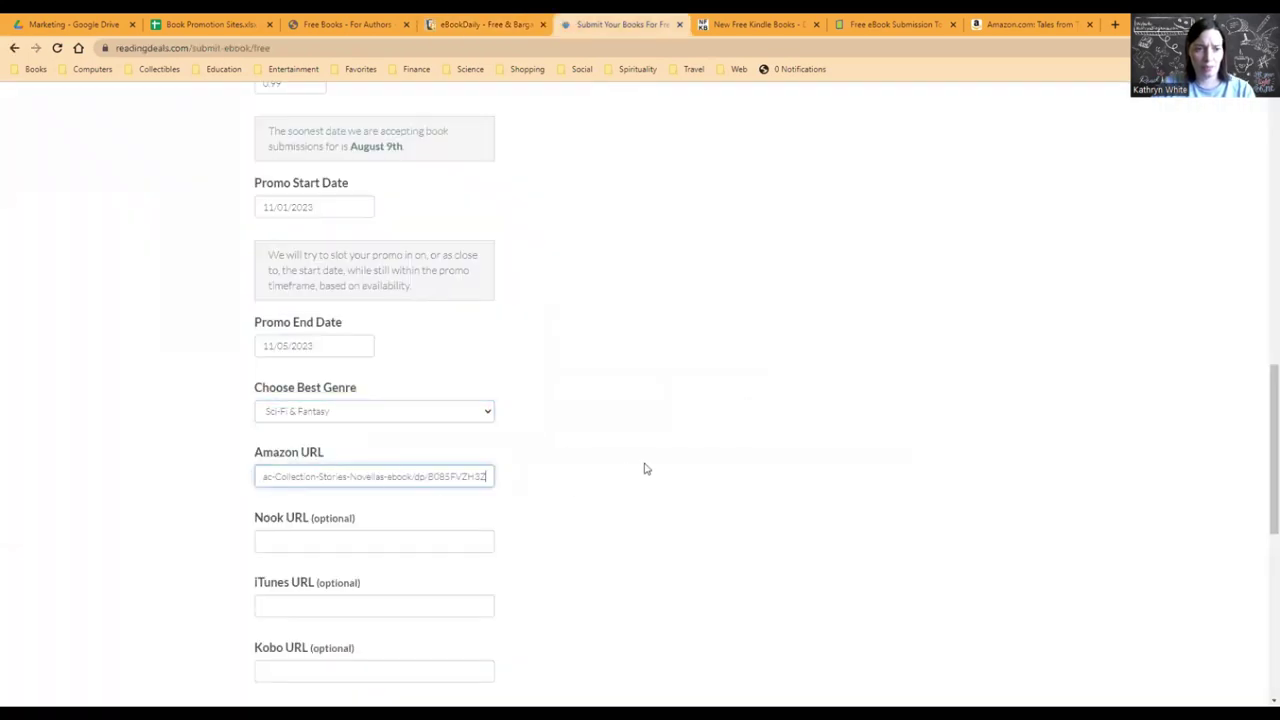
Go through the form's optional Nook, iTunes, Kobo and Smashwords URL fields without filling them in.
scroll(643, 466, down, 3)
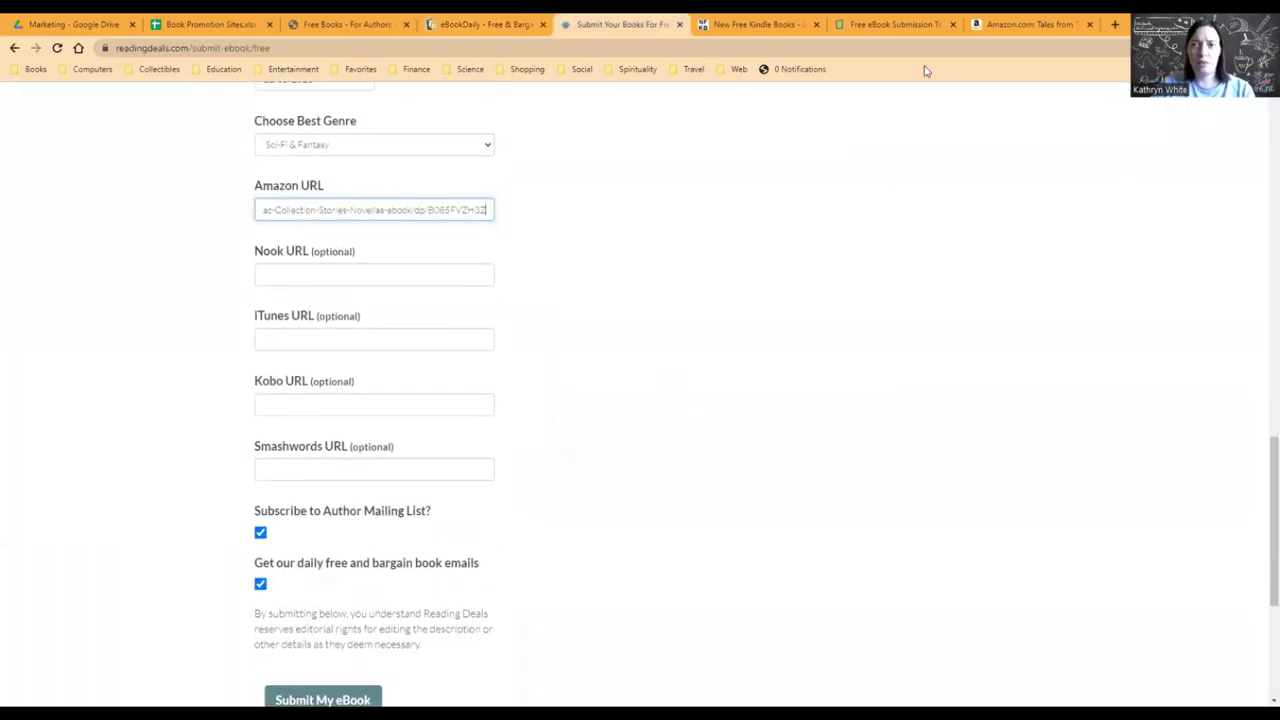
click(298, 268)
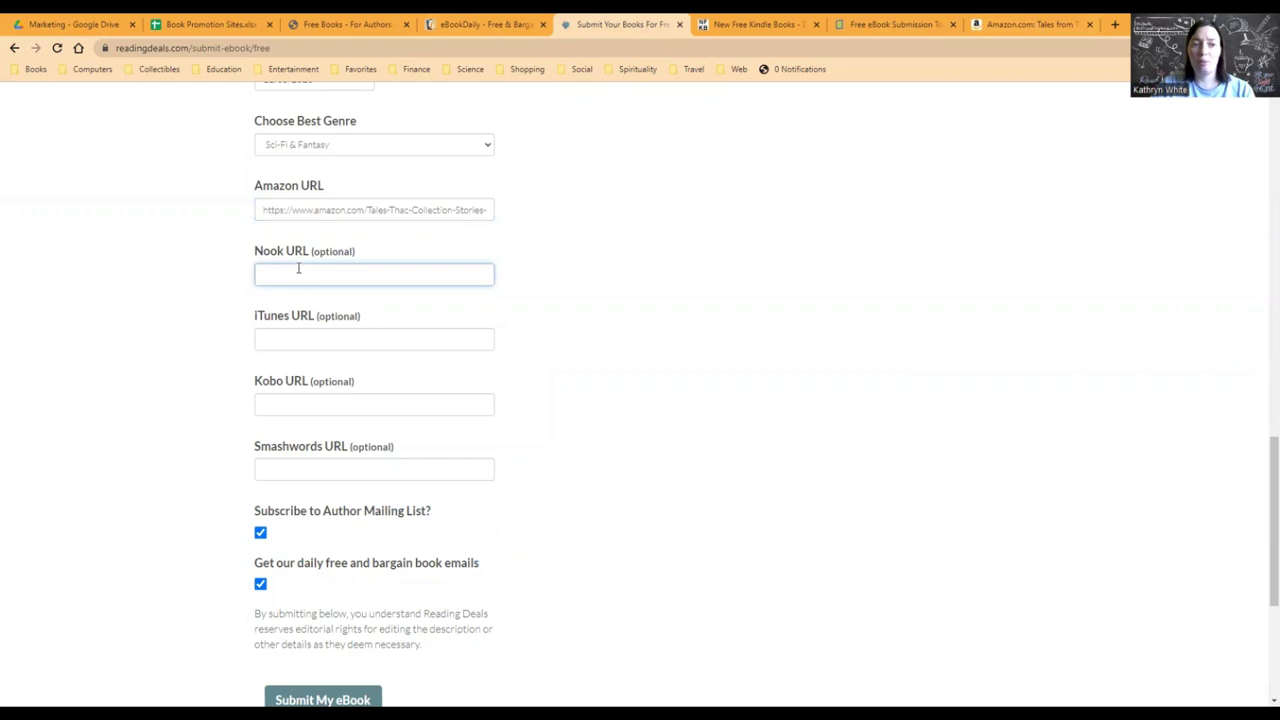
click(284, 343)
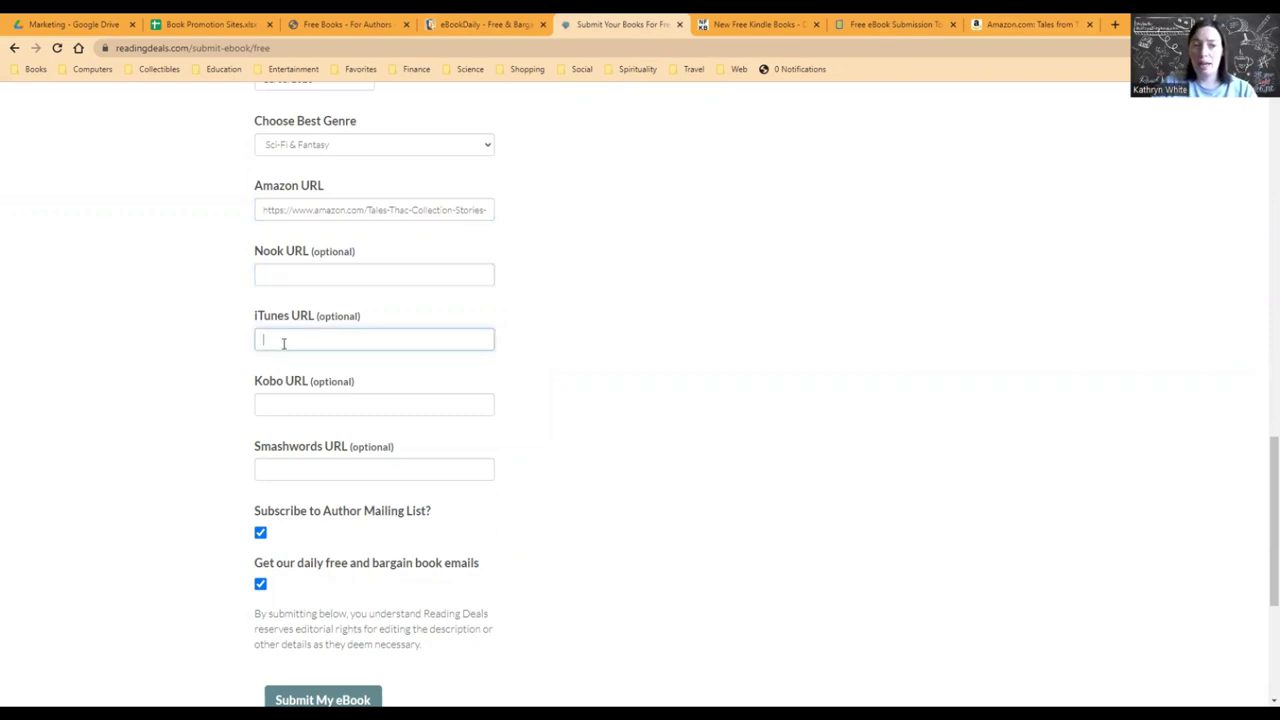
click(360, 404)
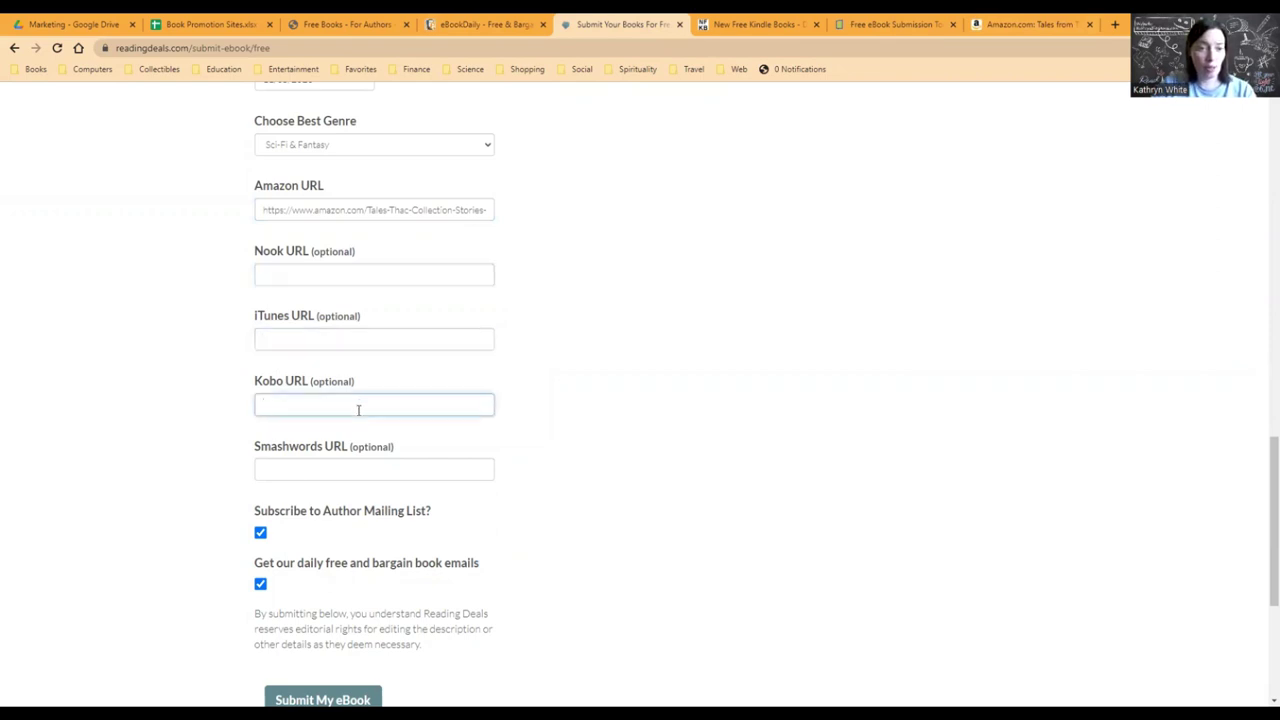
click(299, 469)
click(647, 416)
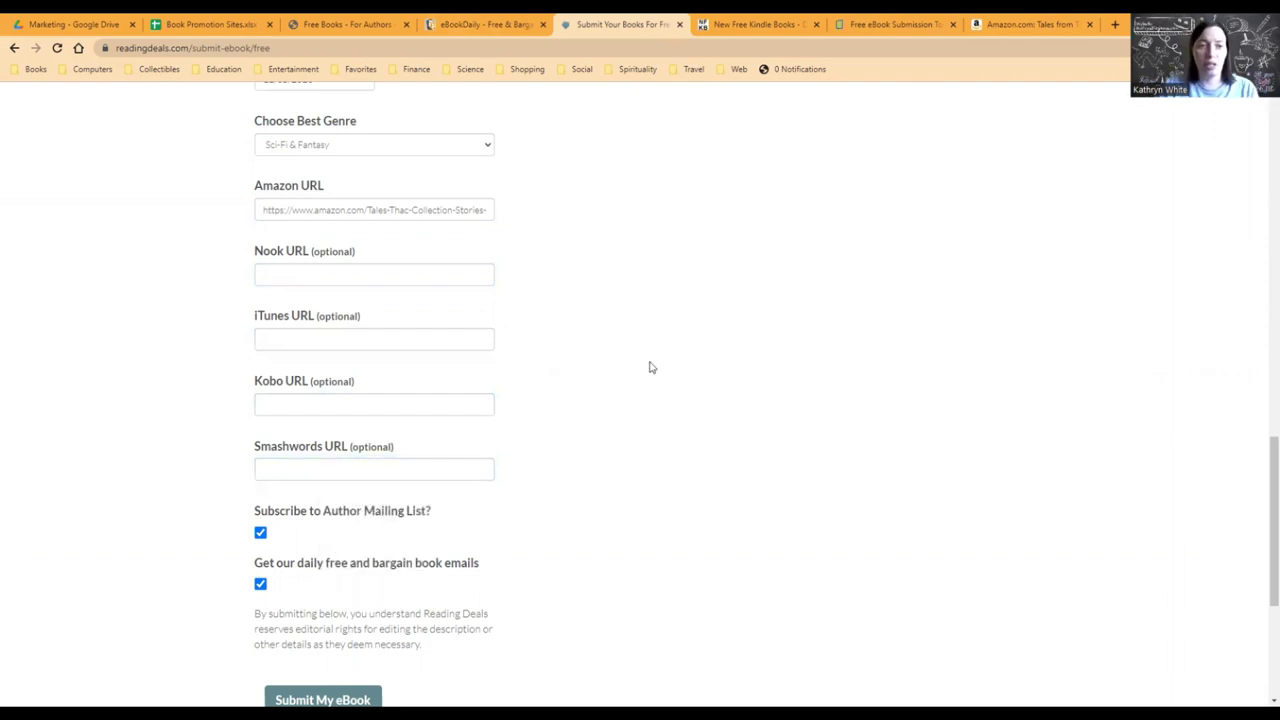
click(283, 274)
click(278, 339)
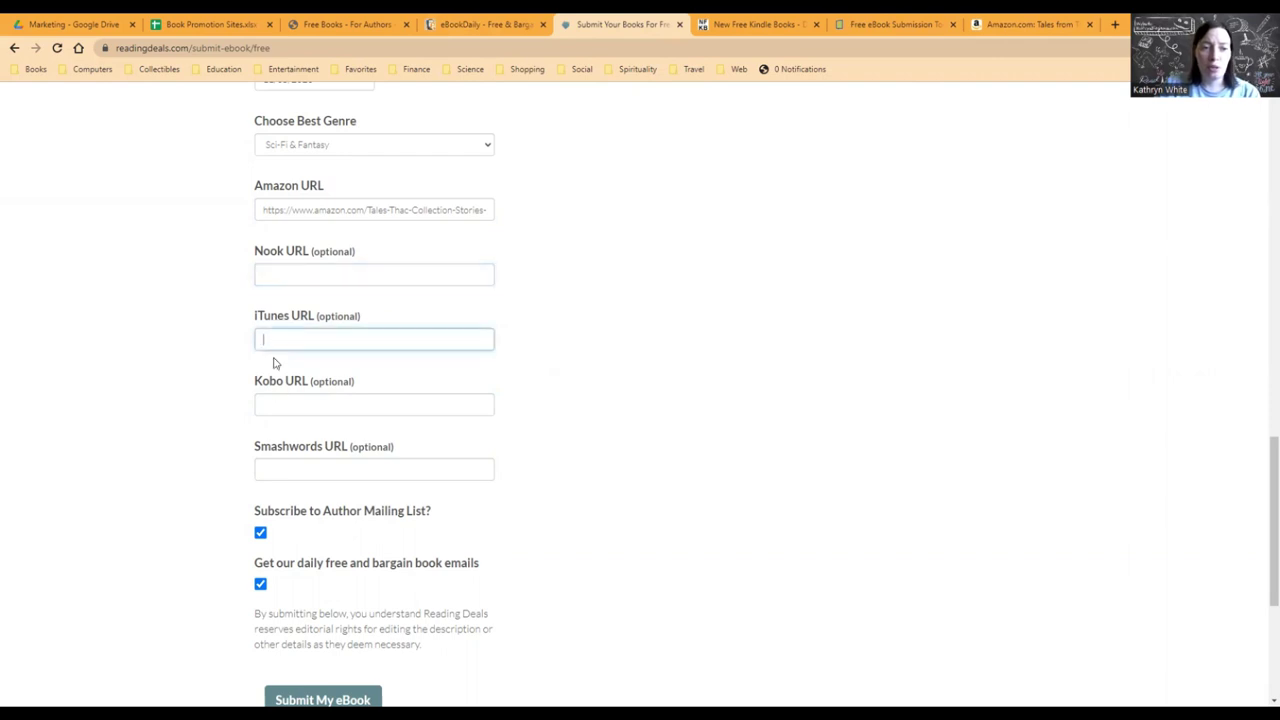
click(279, 402)
click(283, 466)
Review the form's mailing-list subscription options, and look back over its qualifications, contact, title, author and description fields.
scroll(650, 390, down, 3)
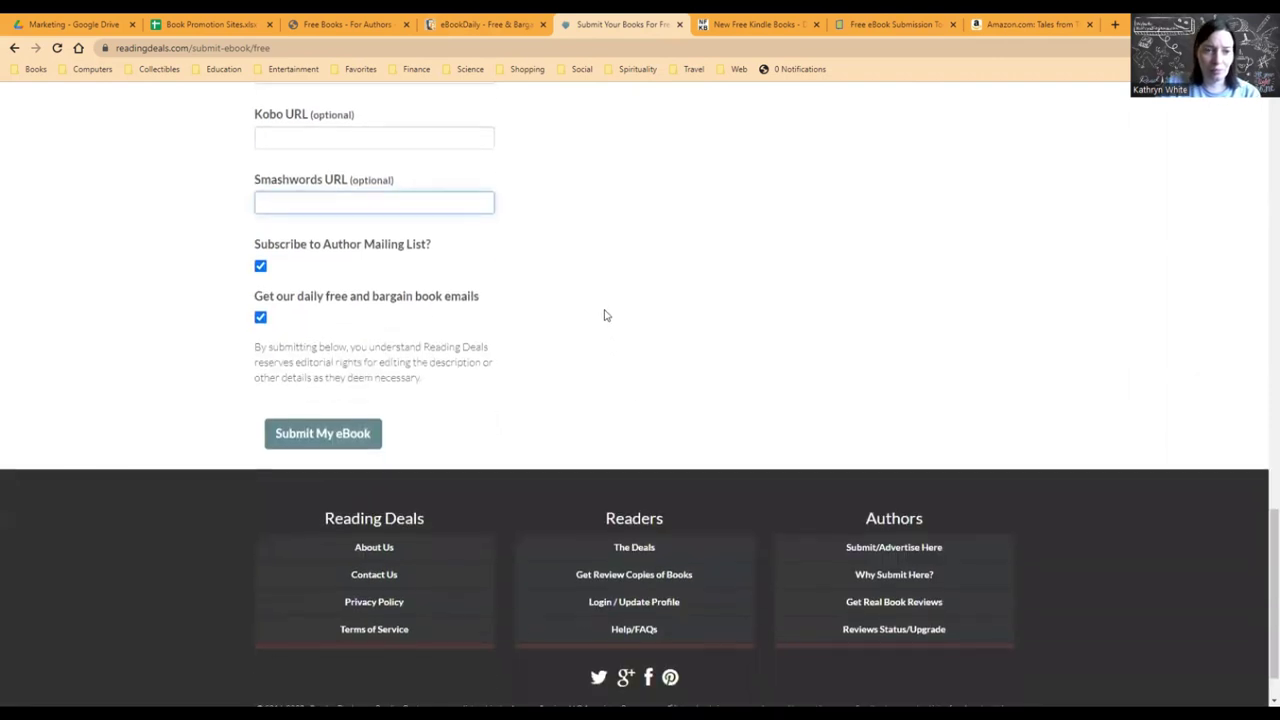
click(259, 265)
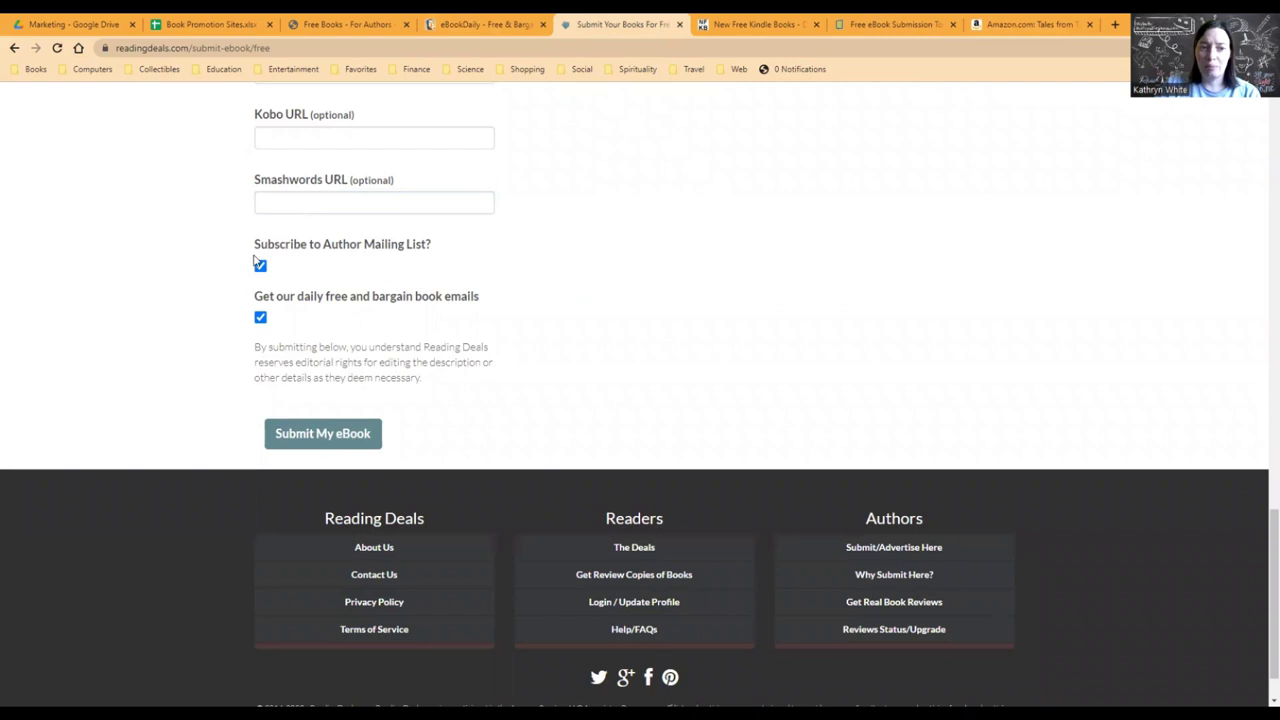
click(259, 265)
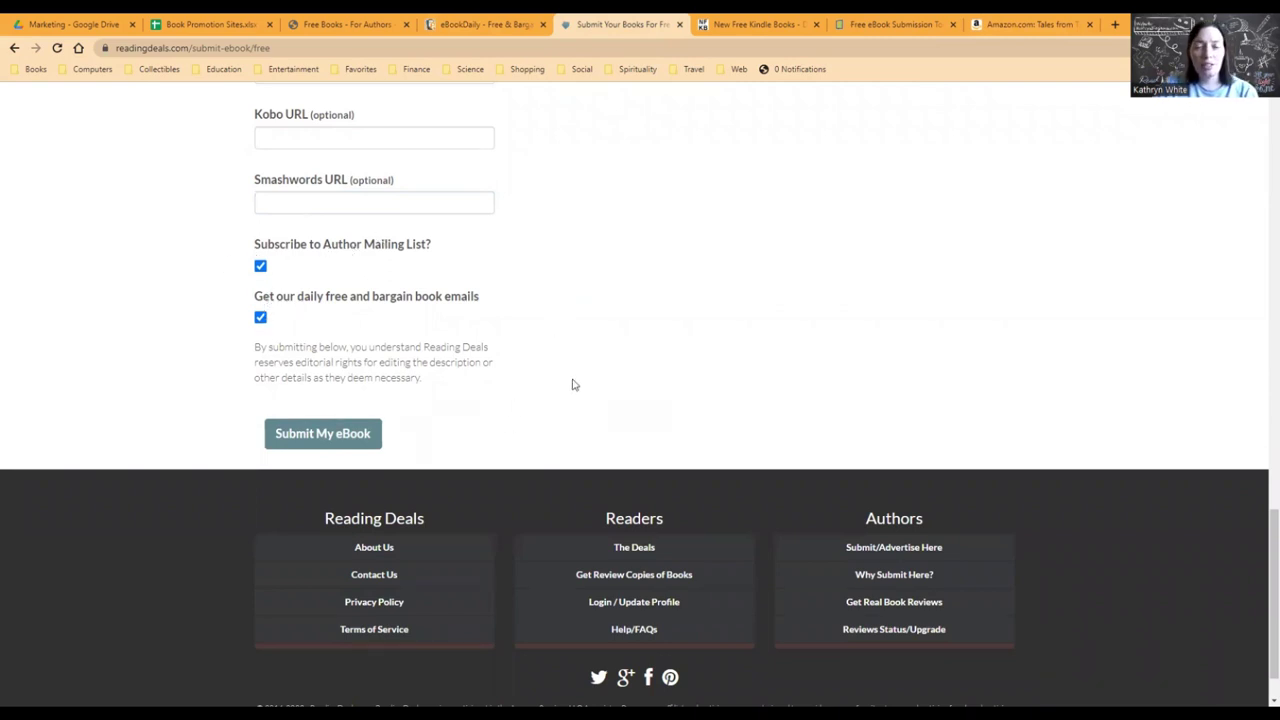
scroll(575, 380, up, 10)
scroll(564, 342, up, 4)
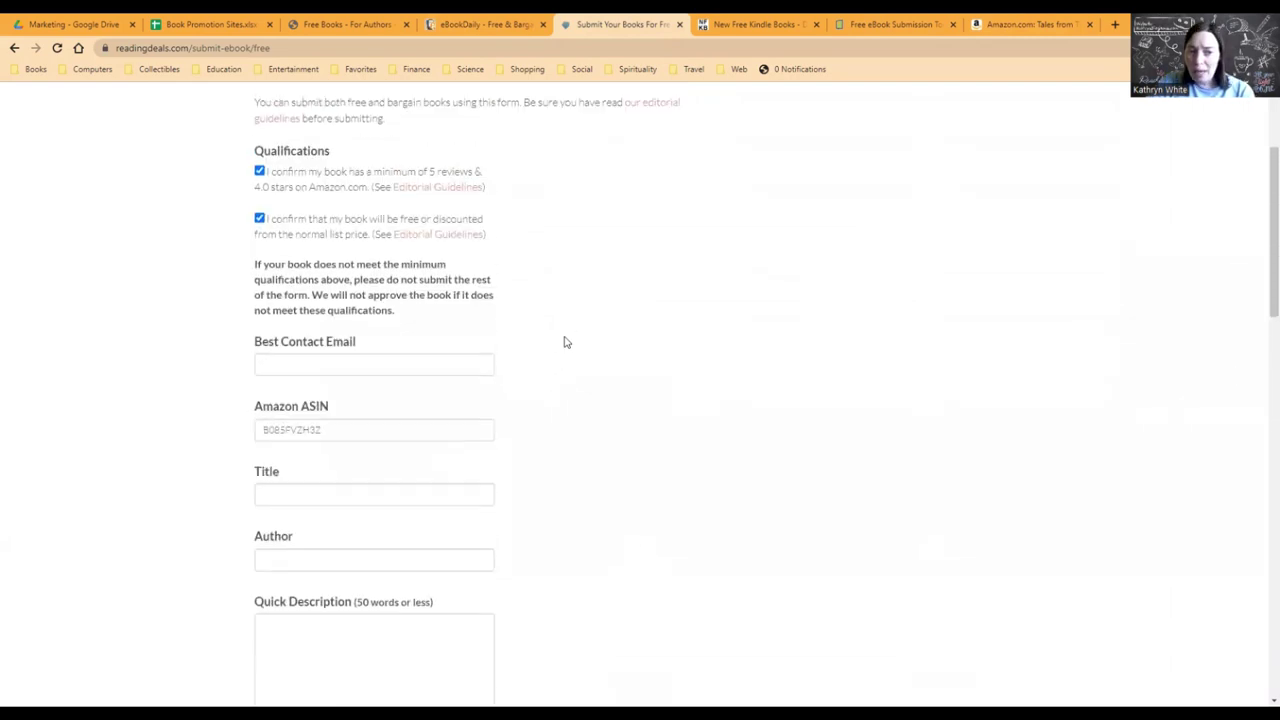
scroll(568, 335, up, 2)
scroll(572, 330, down, 4)
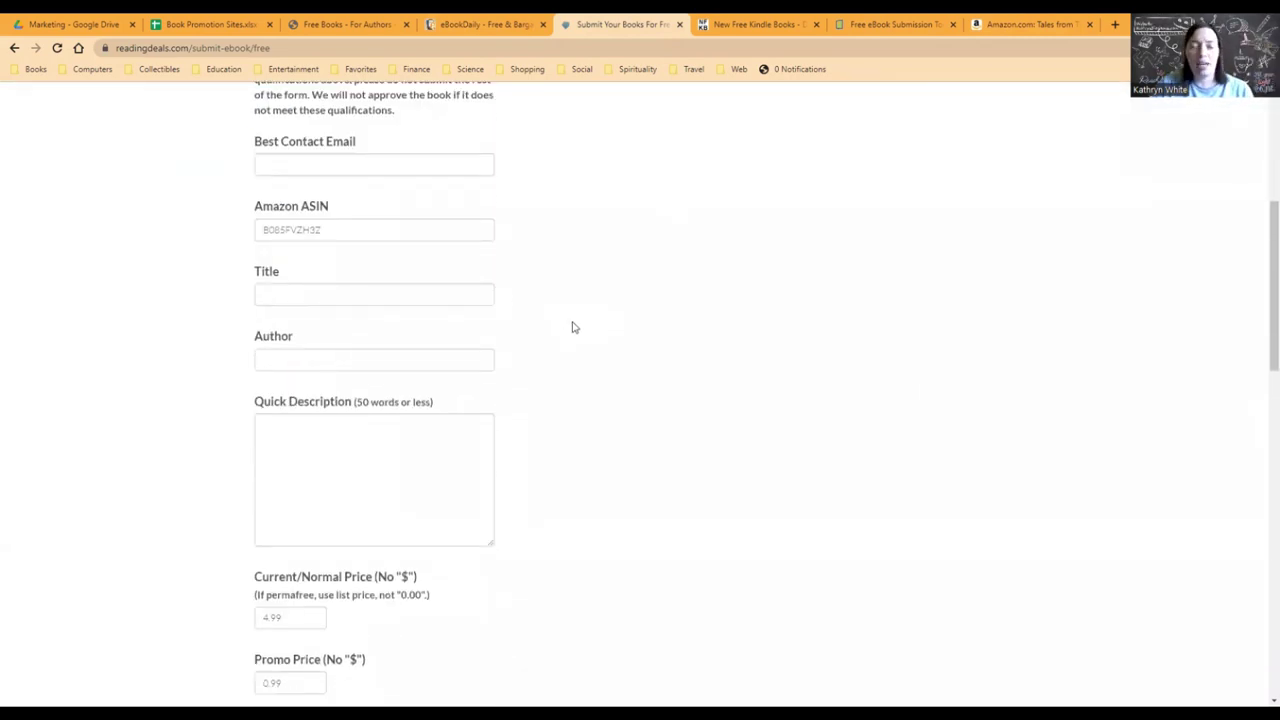
Switch to the New Free Kindle Books site, open its Guaranteed Listing page for authors and look over the submission form.
click(782, 22)
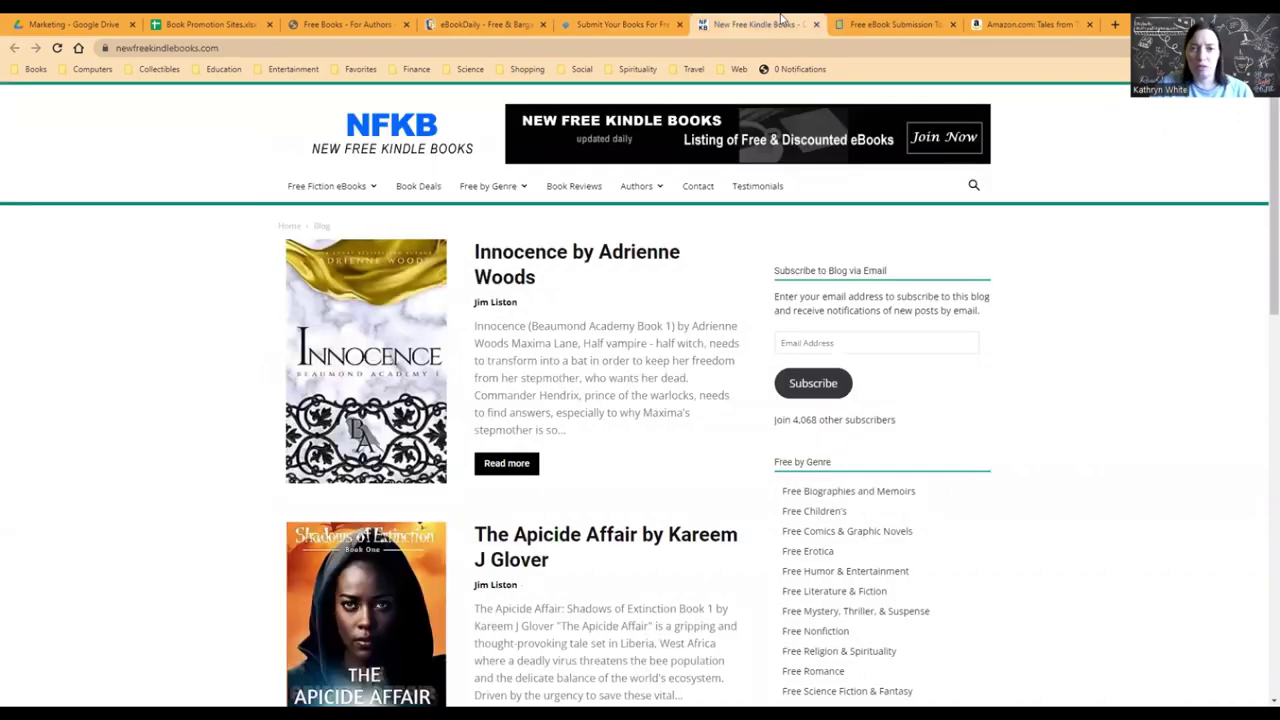
mouse_move(646, 188)
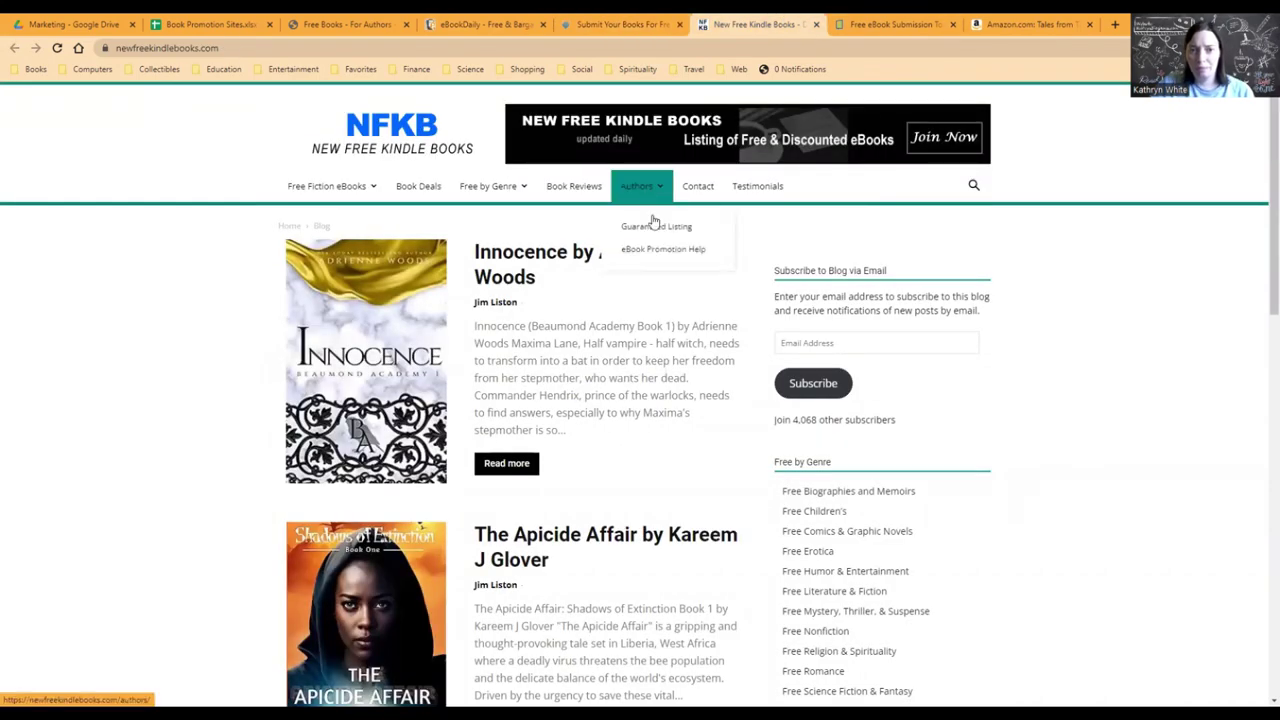
click(652, 222)
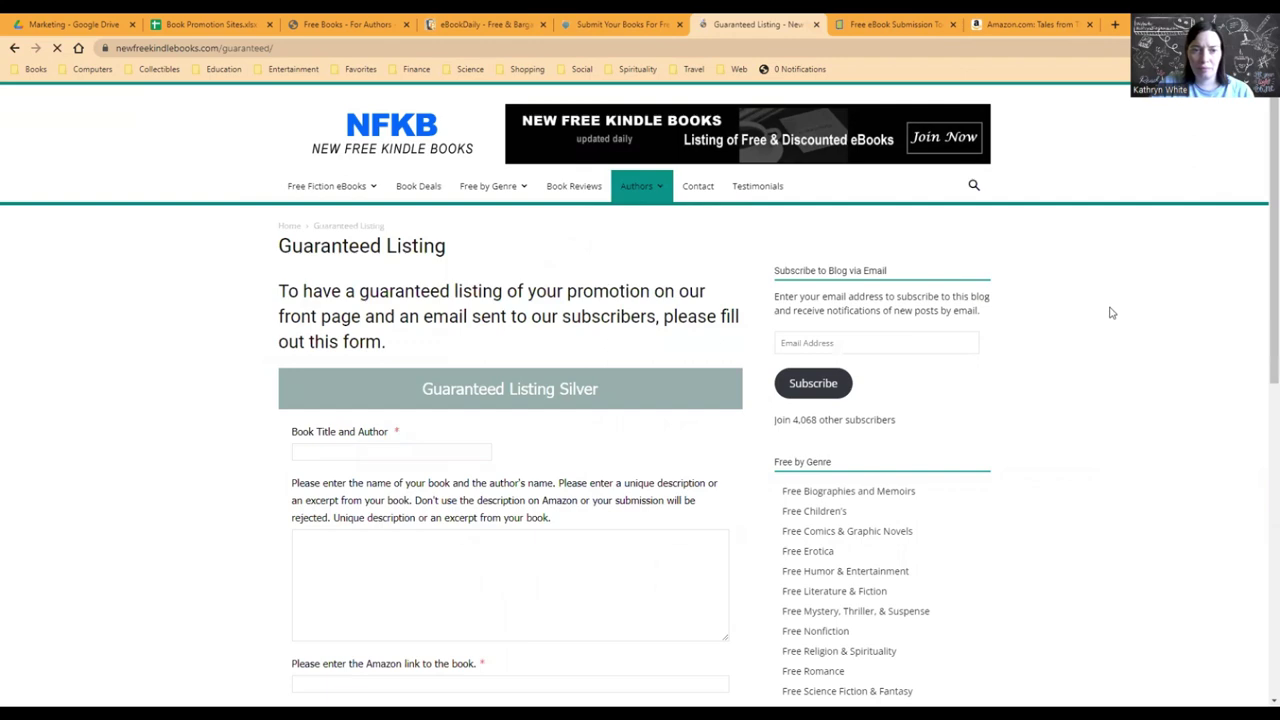
scroll(1110, 313, down, 4)
scroll(1108, 312, up, 3)
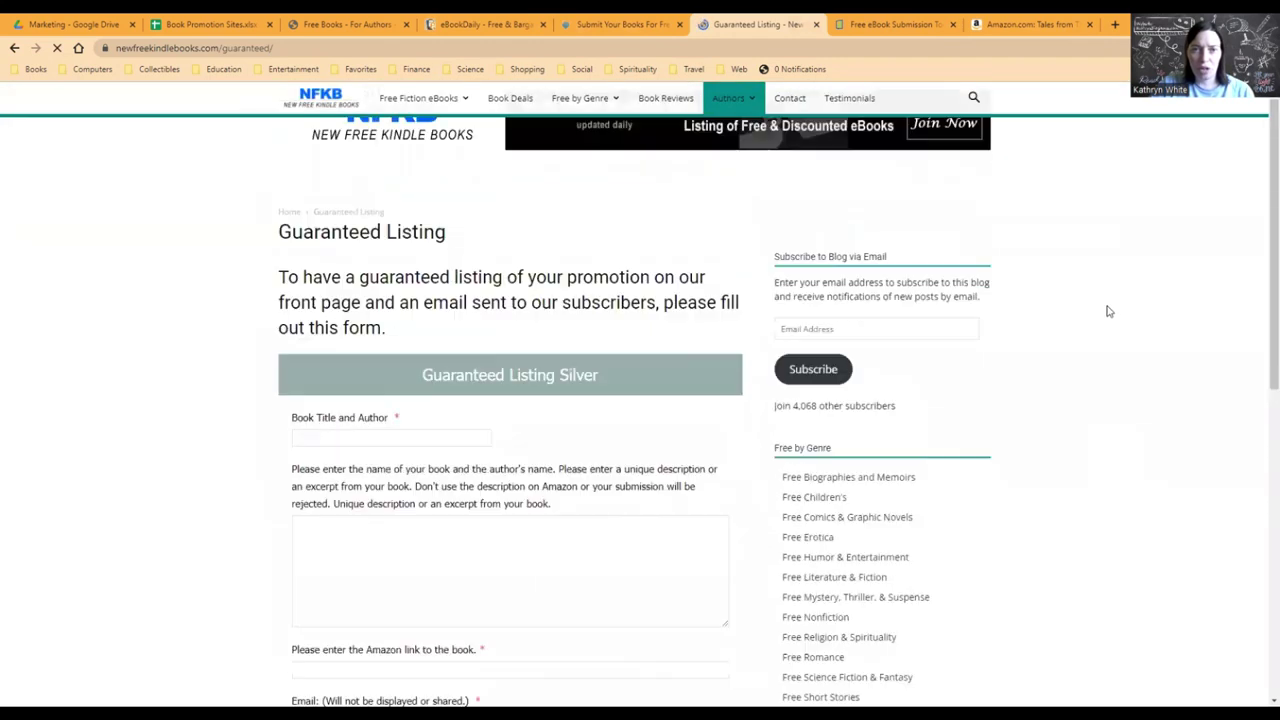
scroll(1108, 312, up, 1)
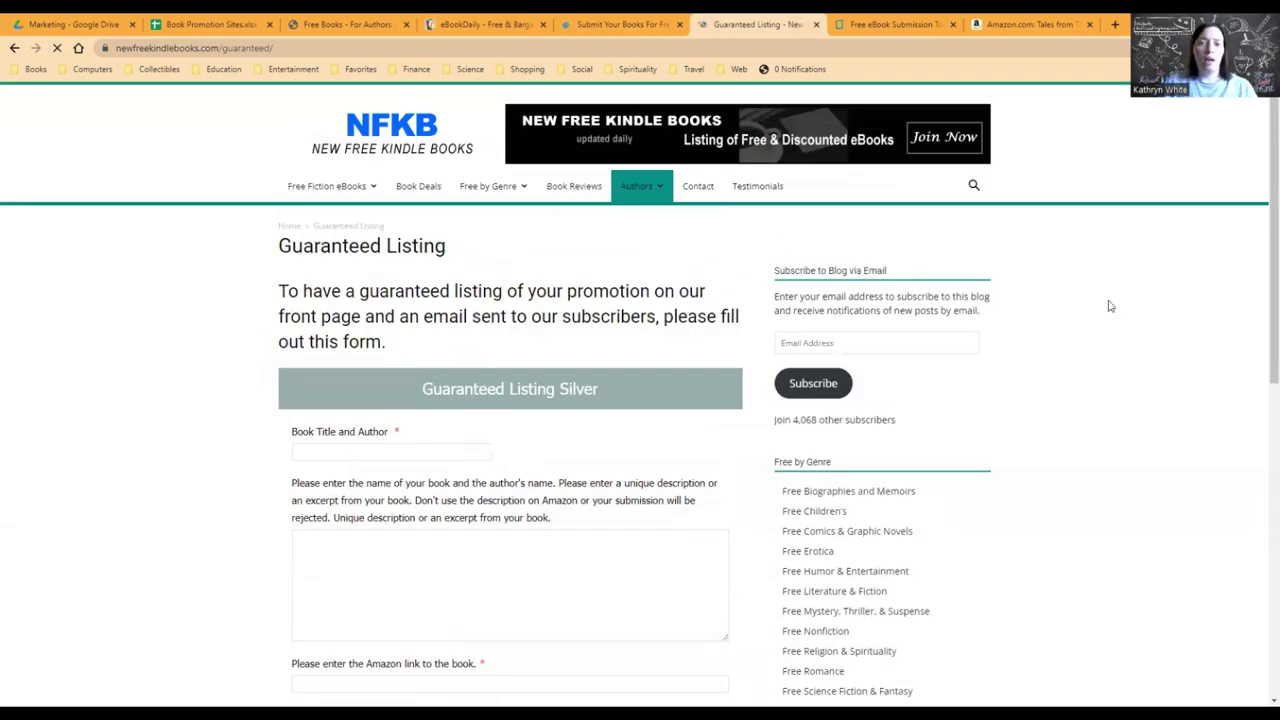